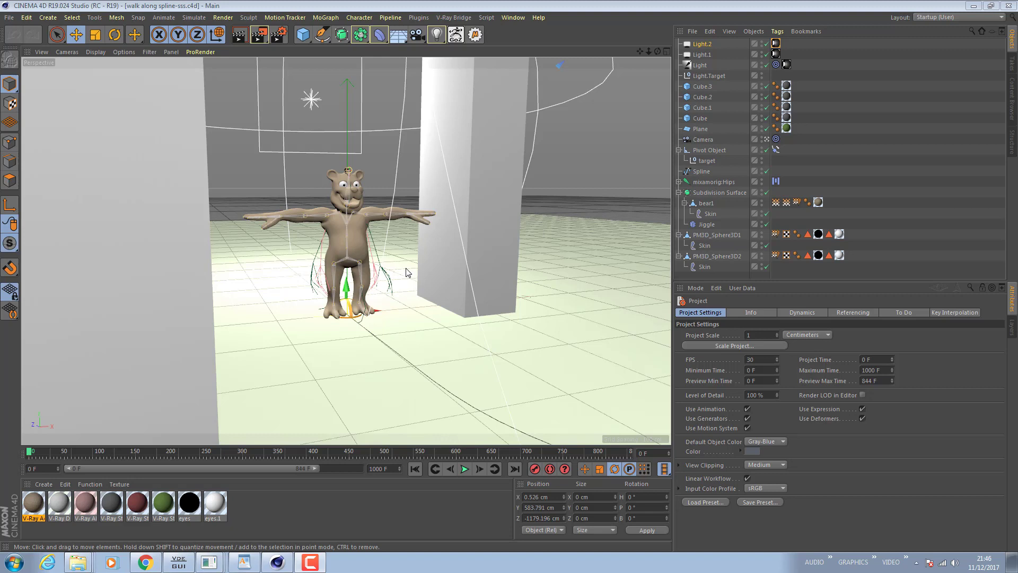
Step: Switch to the file browser and open the tools folder inside C:\Program Files\Chaos Group
mouse_move(77, 563)
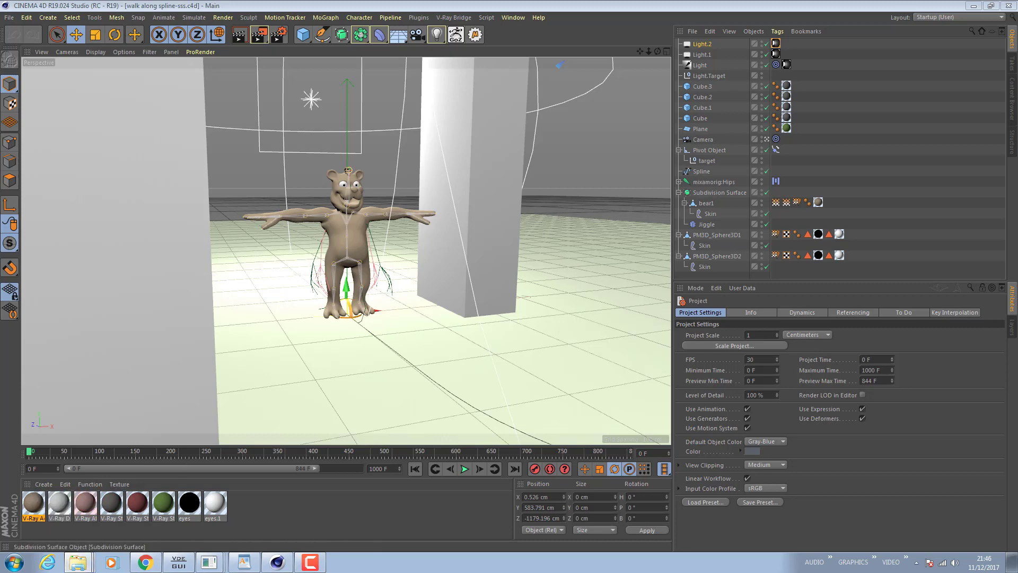
left_click_drag(1017, 69, 349, 56)
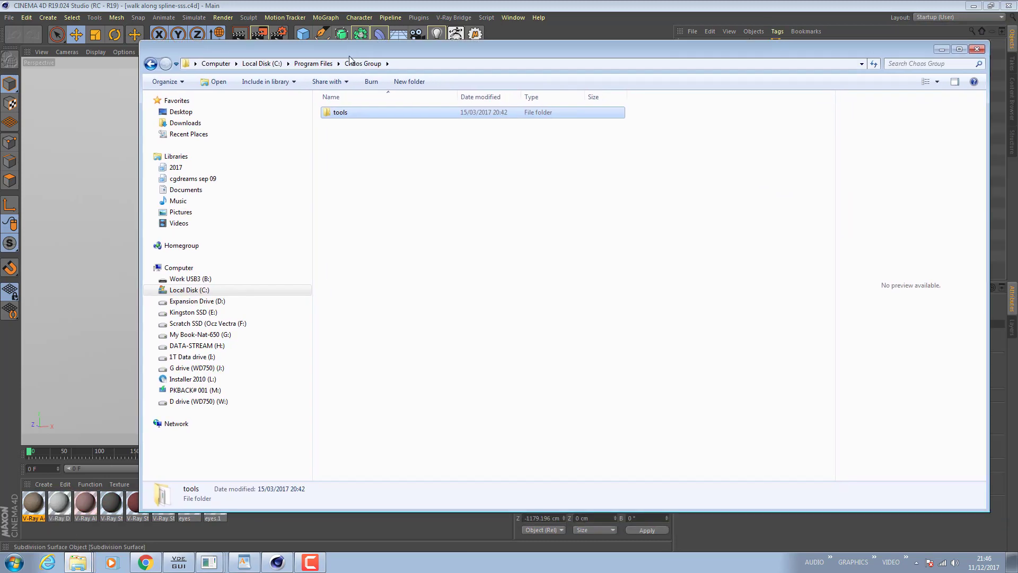
left_click(339, 113)
left_click(350, 135)
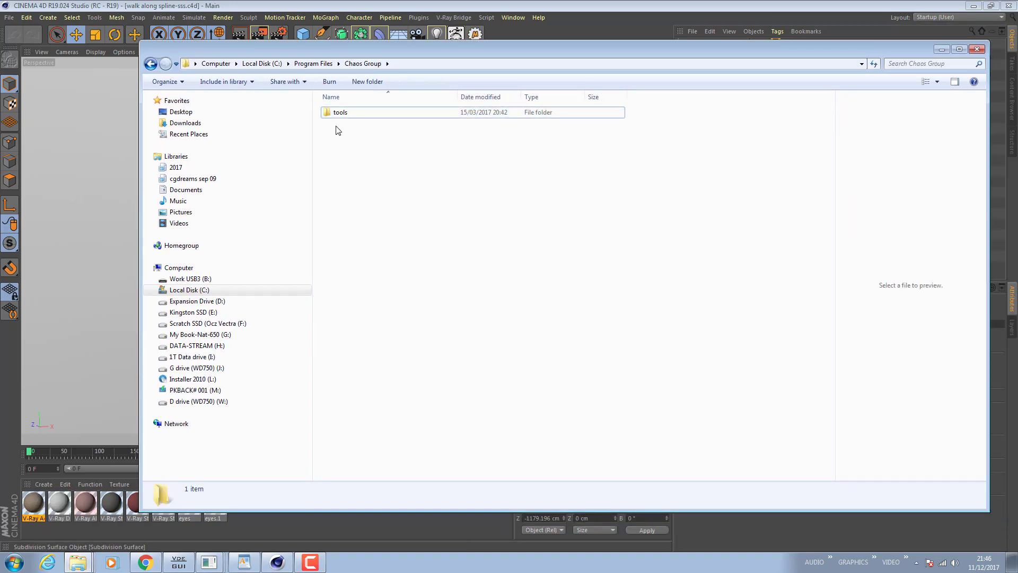
left_click(335, 115)
double_click(336, 115)
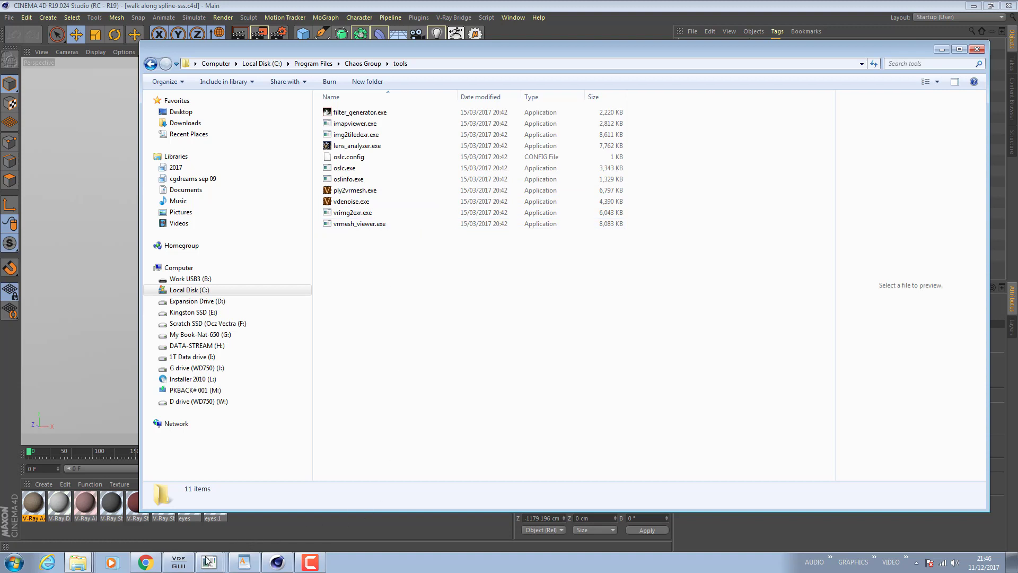
Step: Bring up the Vray Denoiser GUI to examine its paths, denoise values and frame range, and minimize it
mouse_move(181, 566)
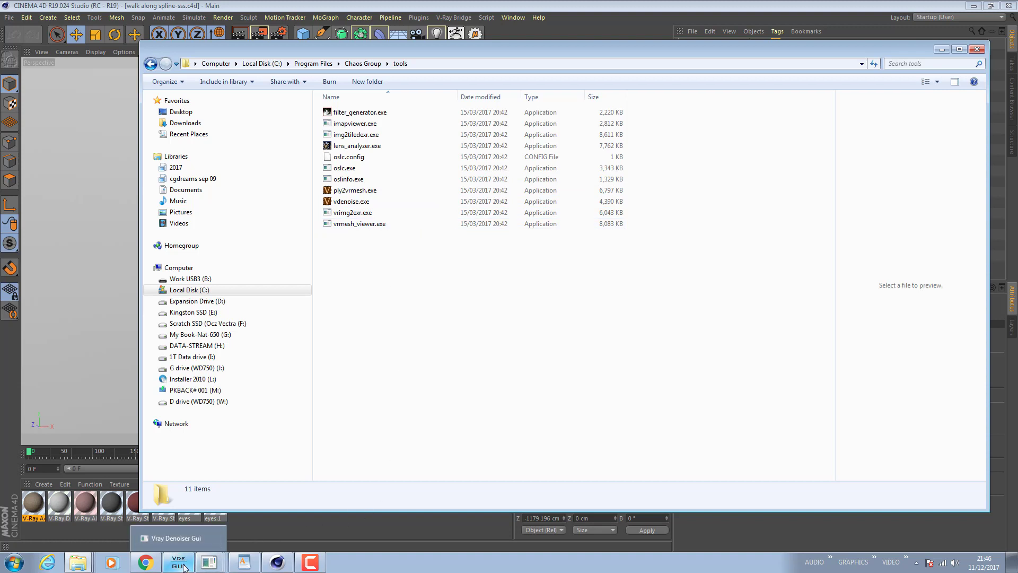
left_click(183, 566)
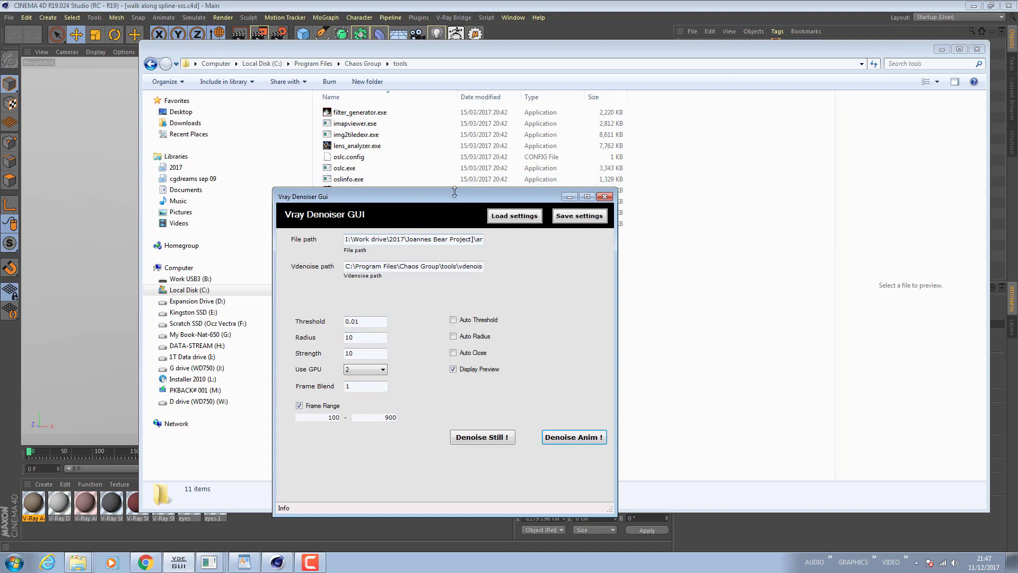
left_click_drag(455, 193, 711, 169)
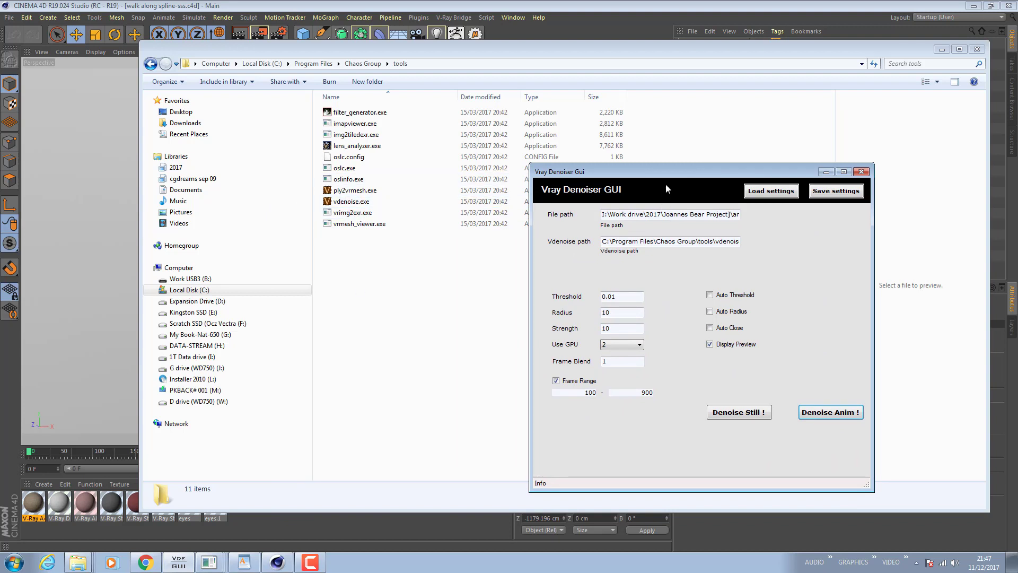
left_click_drag(664, 172, 435, 160)
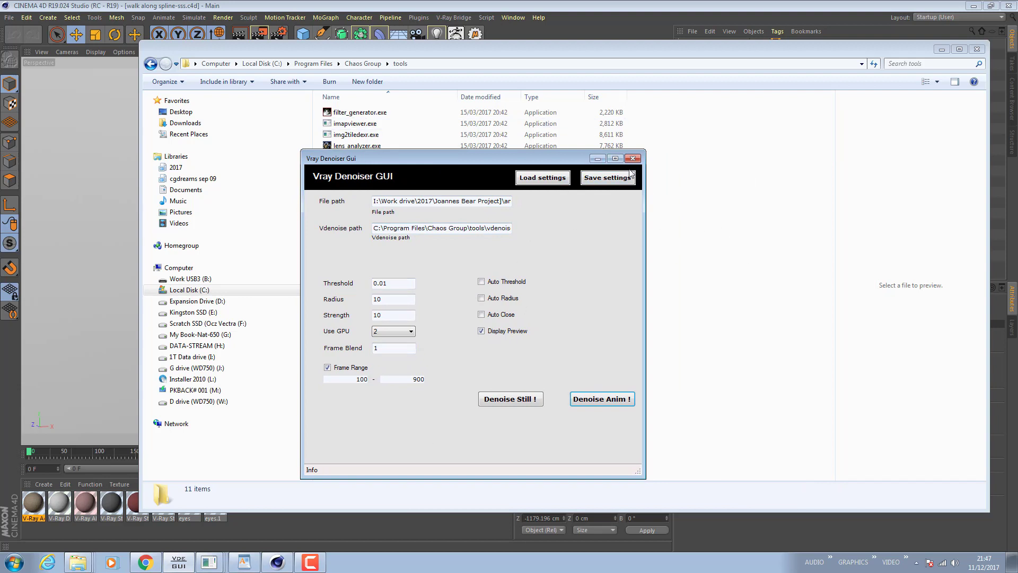
left_click(598, 159)
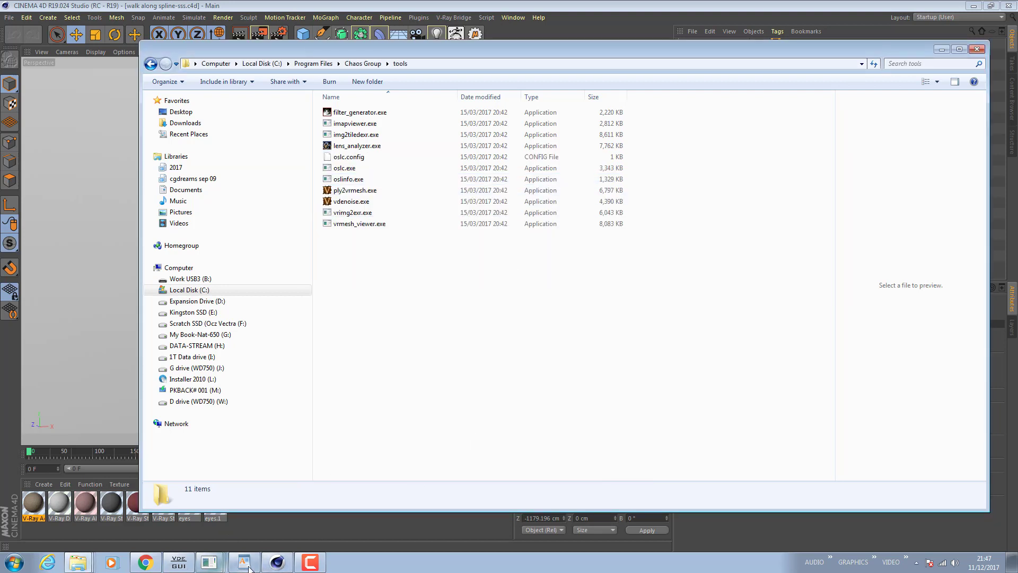
Step: Launch vrimg2exr.exe to view the VRImage to EXR converter's options, and close it to return to Cinema 4D
double_click(355, 213)
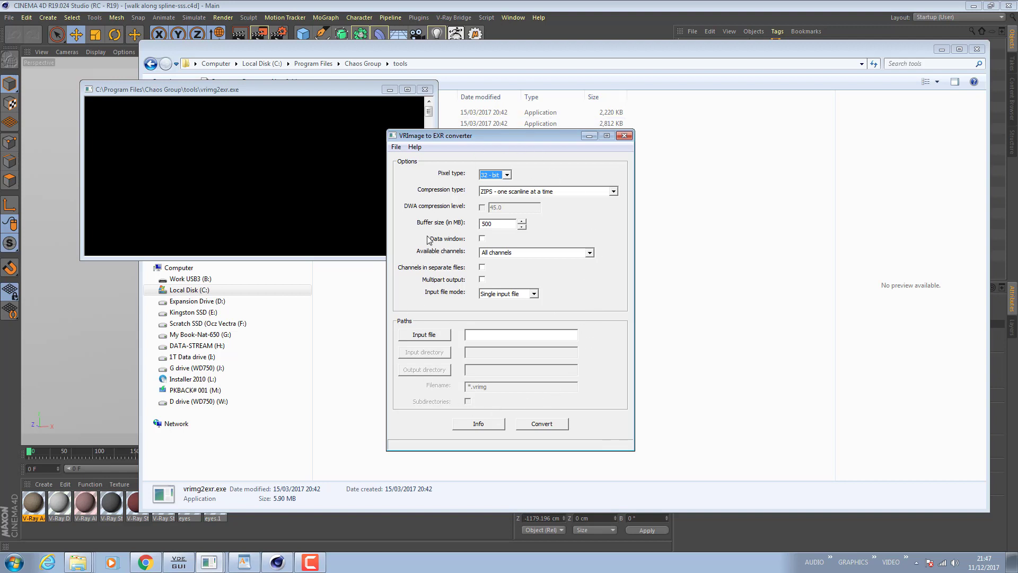
left_click(625, 138)
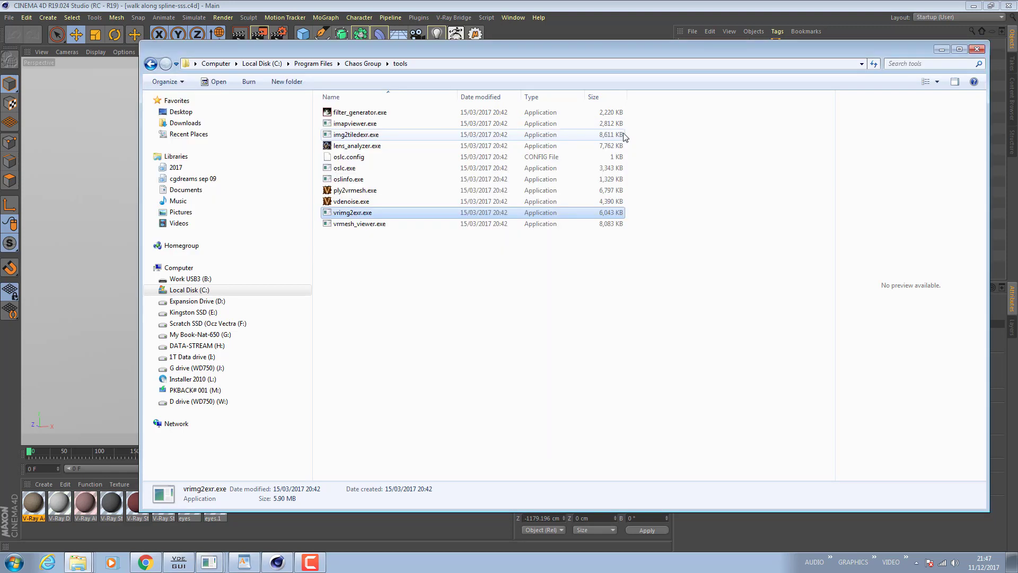
left_click(575, 5)
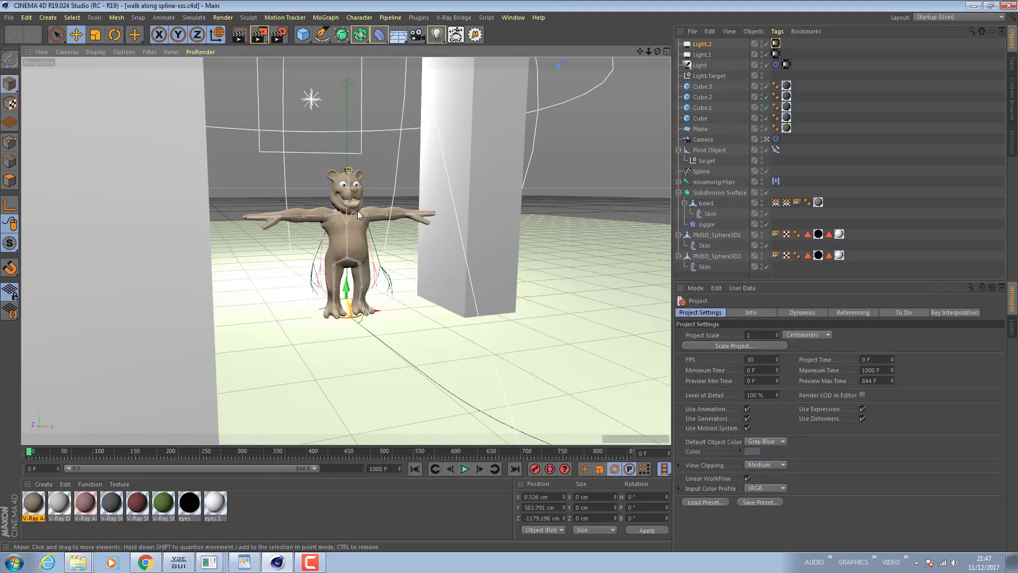
Step: Show the Jiggle deformer's cache settings, and preview the bear's walk animation before returning to frame 0
left_click(707, 224)
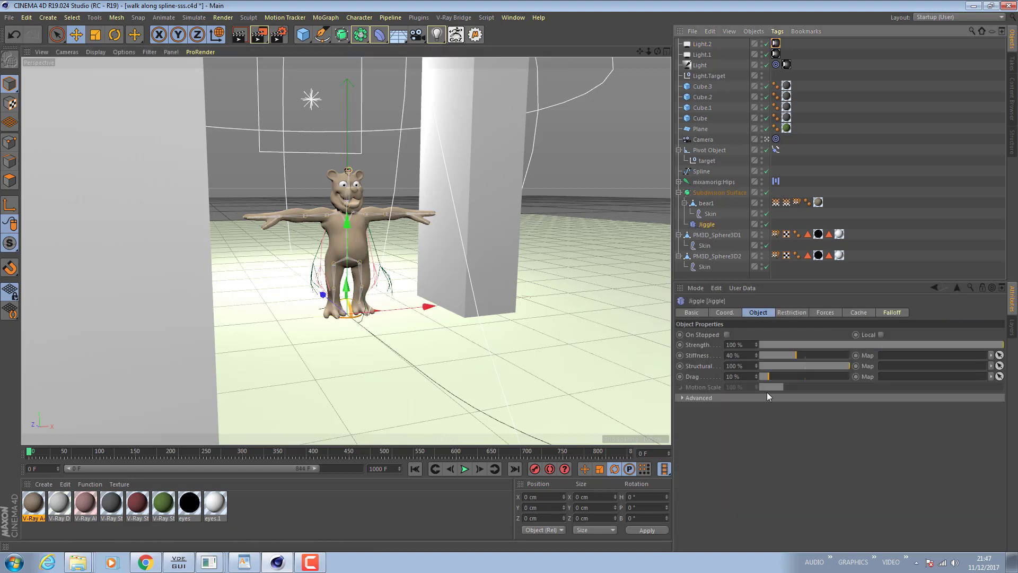
left_click(866, 311)
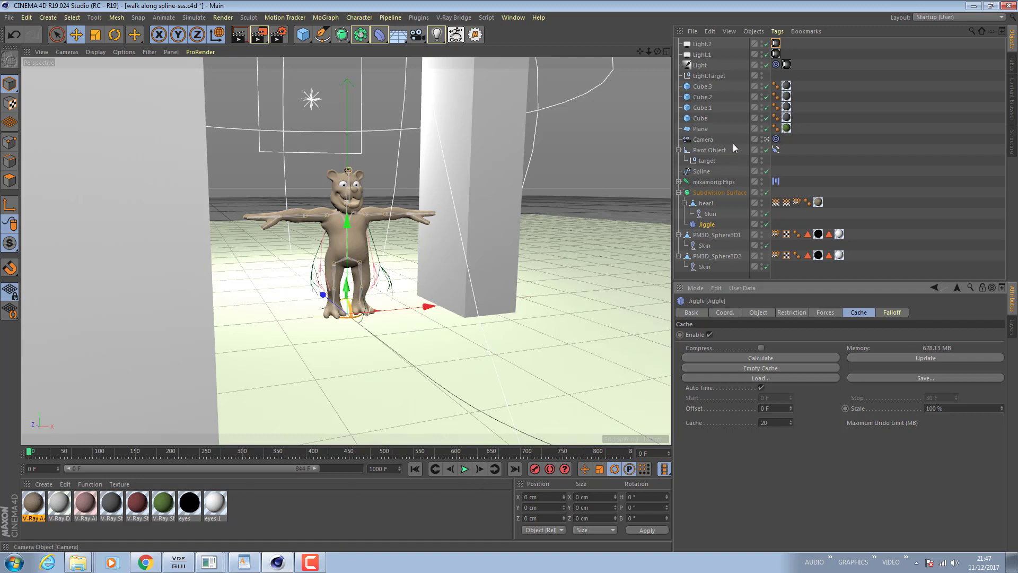
left_click(464, 469)
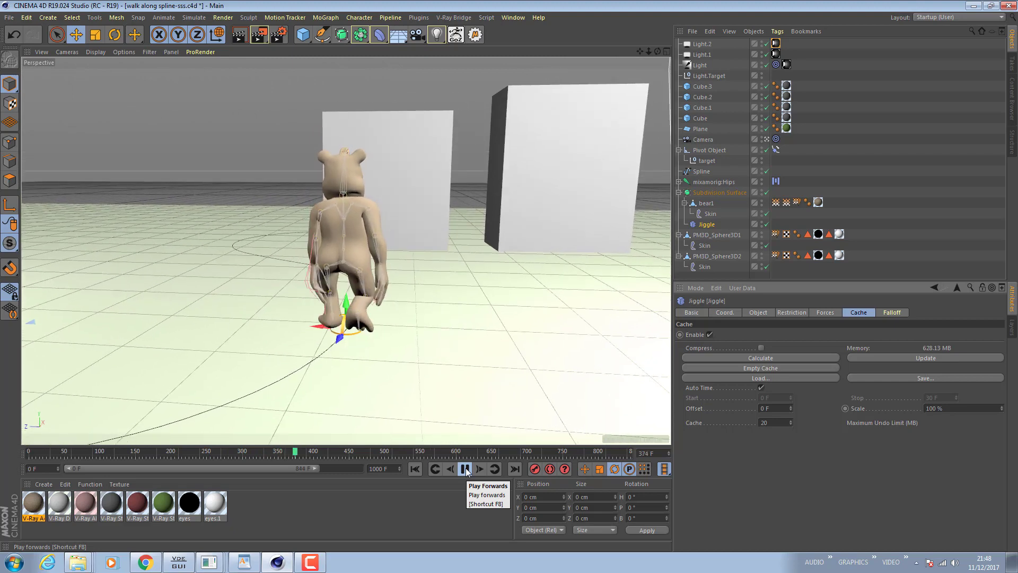
left_click(466, 470)
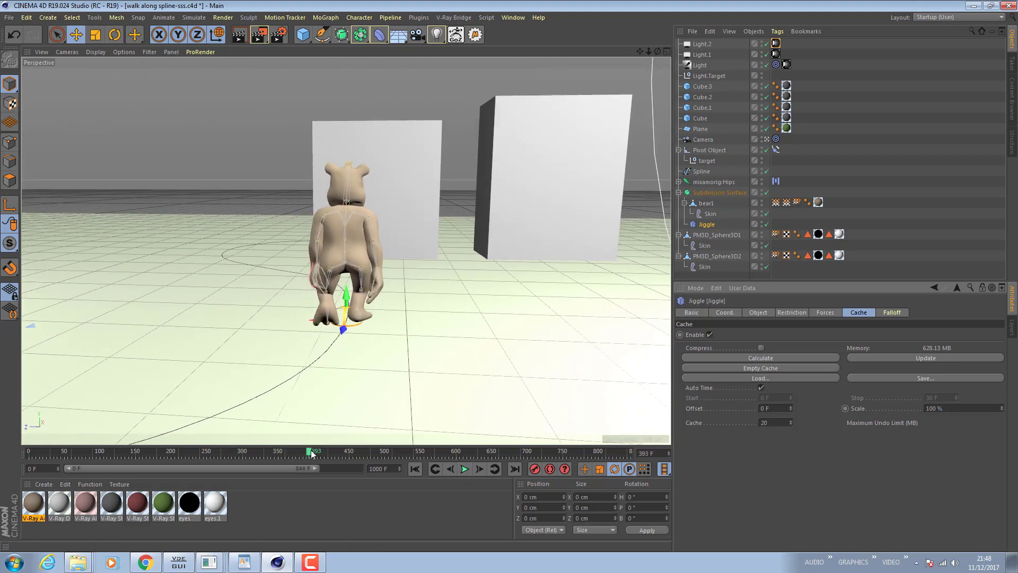
left_click_drag(312, 454, 29, 454)
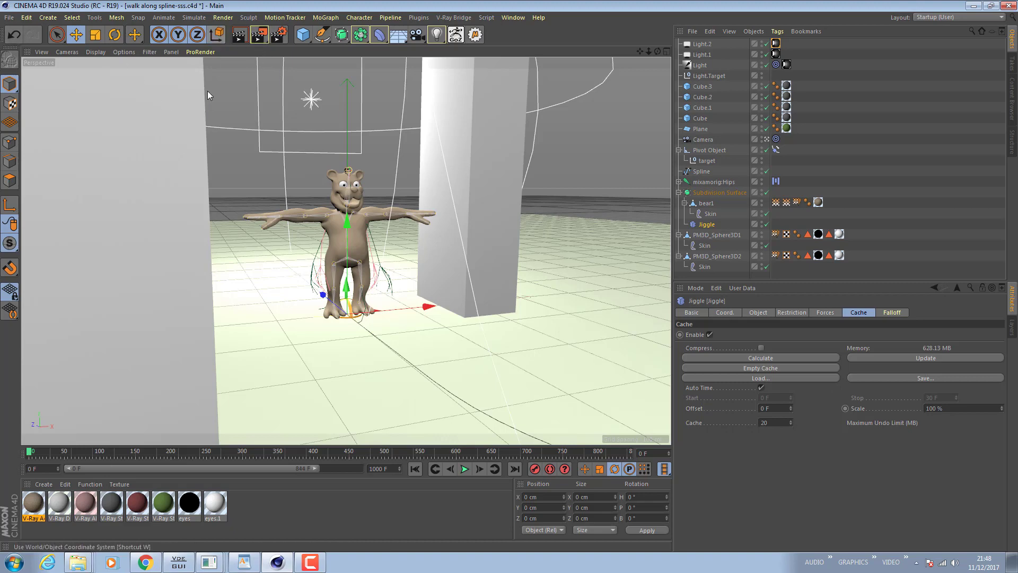
Step: Open the Render Settings and examine the Output, Multi-Pass and V-Ray Bridge settings
left_click(279, 36)
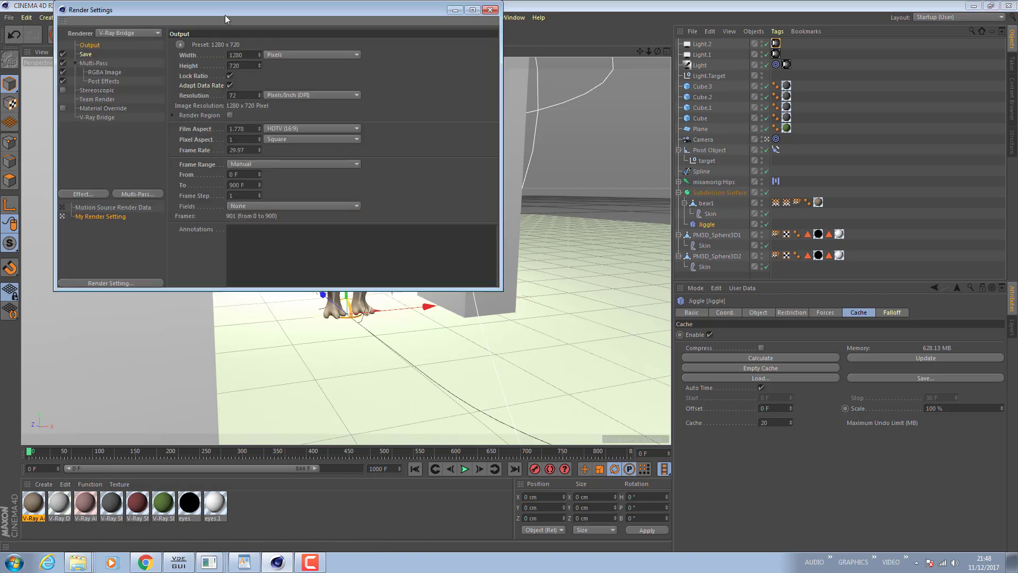
left_click_drag(225, 15, 389, 127)
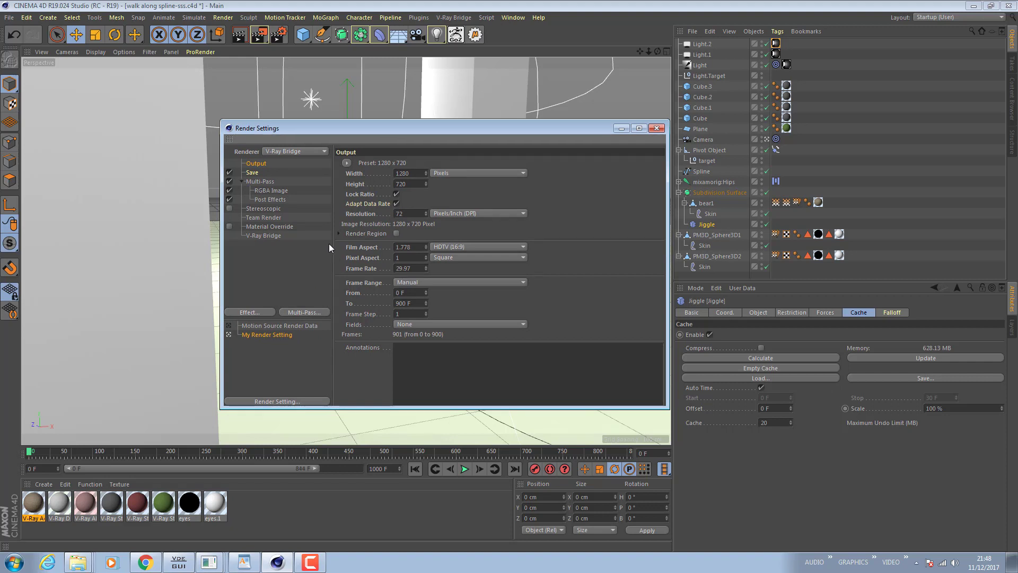
left_click(264, 181)
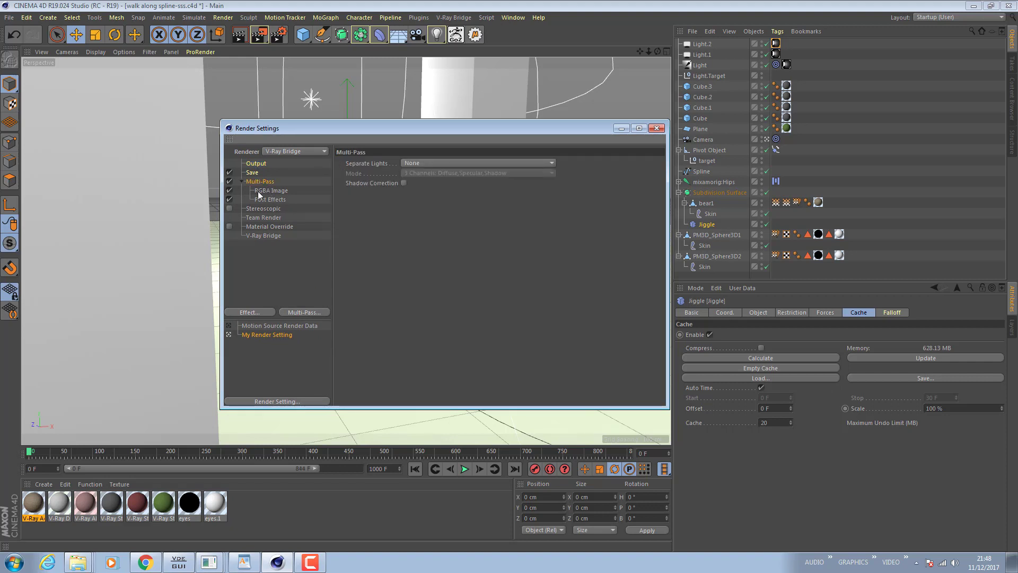
left_click(229, 182)
left_click(266, 236)
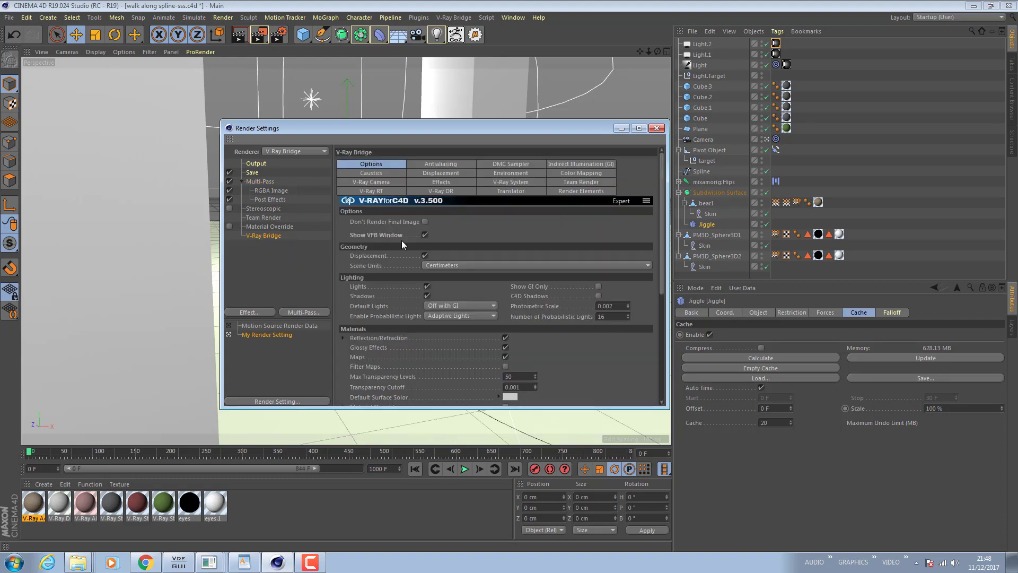
Step: Inspect the available V-Ray color mapping modes without changing the Auto mode
left_click(598, 173)
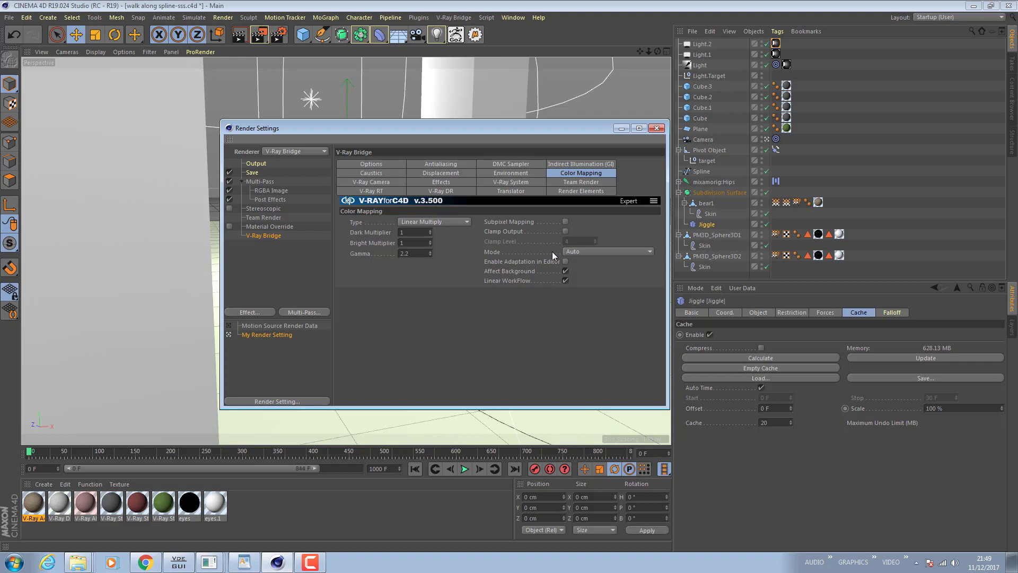
left_click(587, 251)
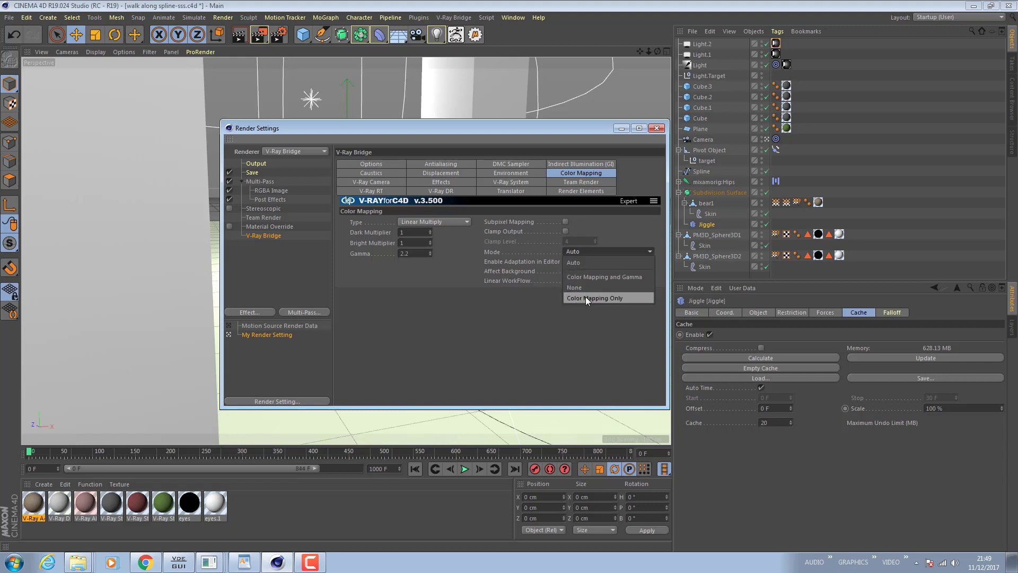
left_click(561, 336)
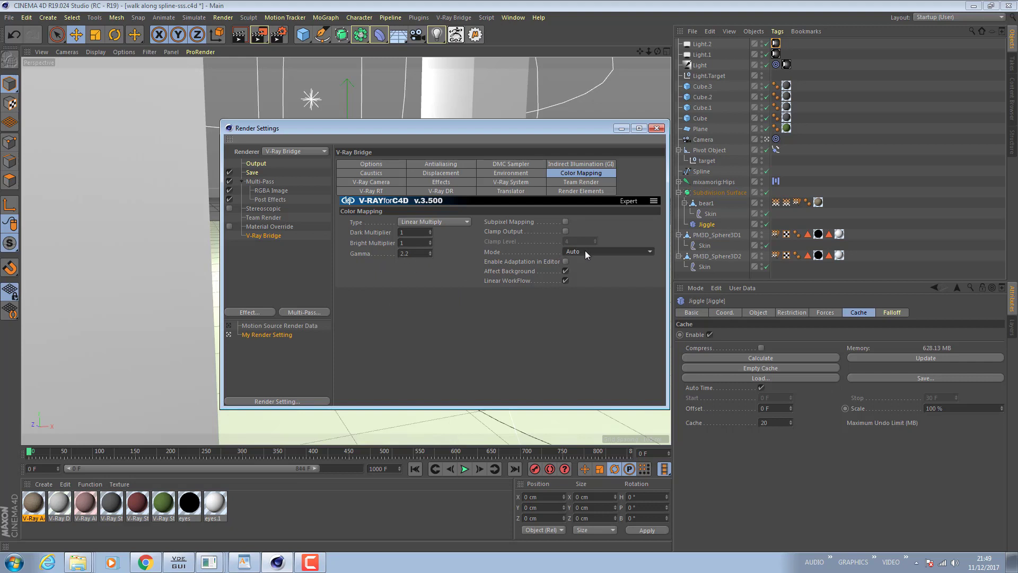
Step: Review the image Save settings and the general V-Ray Bridge options in the Render Settings
left_click(257, 173)
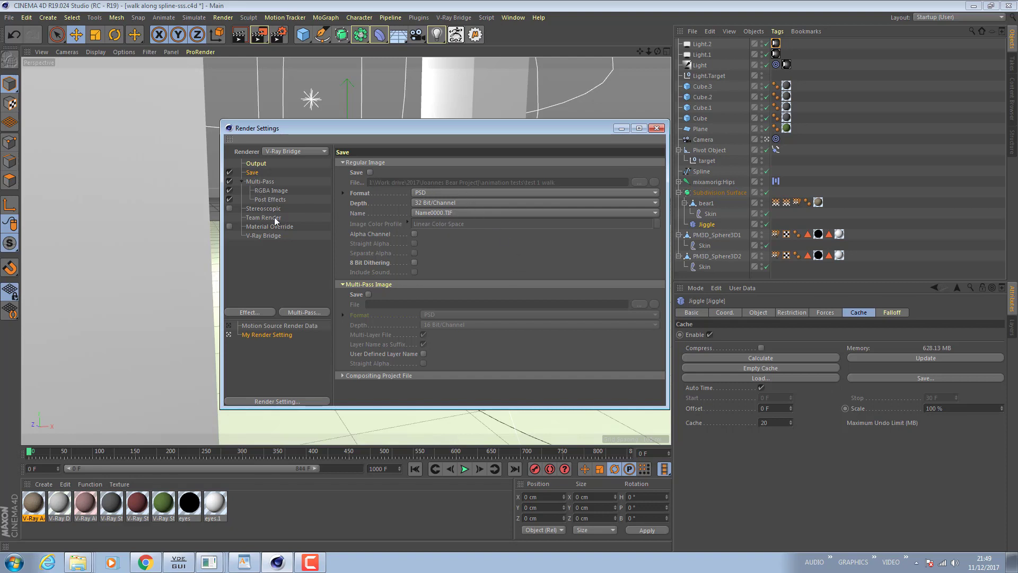
left_click(272, 236)
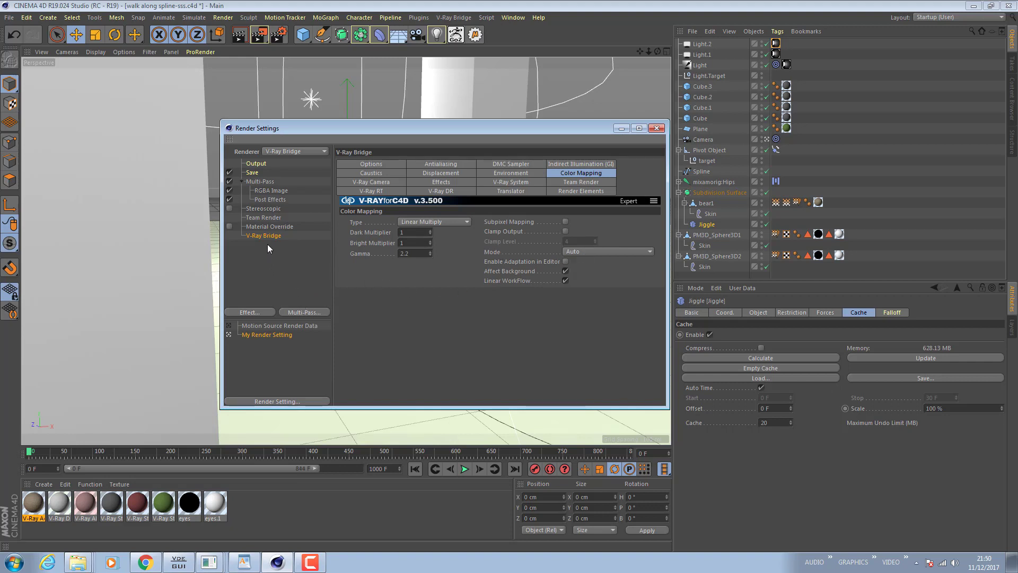
left_click(388, 163)
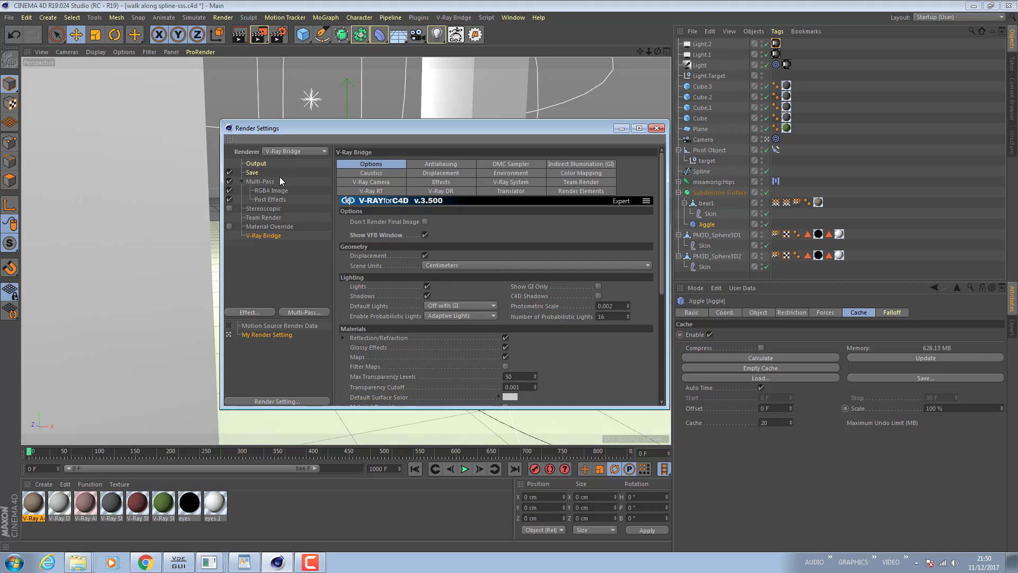
Step: Open the V-Ray Multipass Manager beside the Render Settings and show the Denoiser channel's full settings
left_click_drag(421, 135, 307, 125)
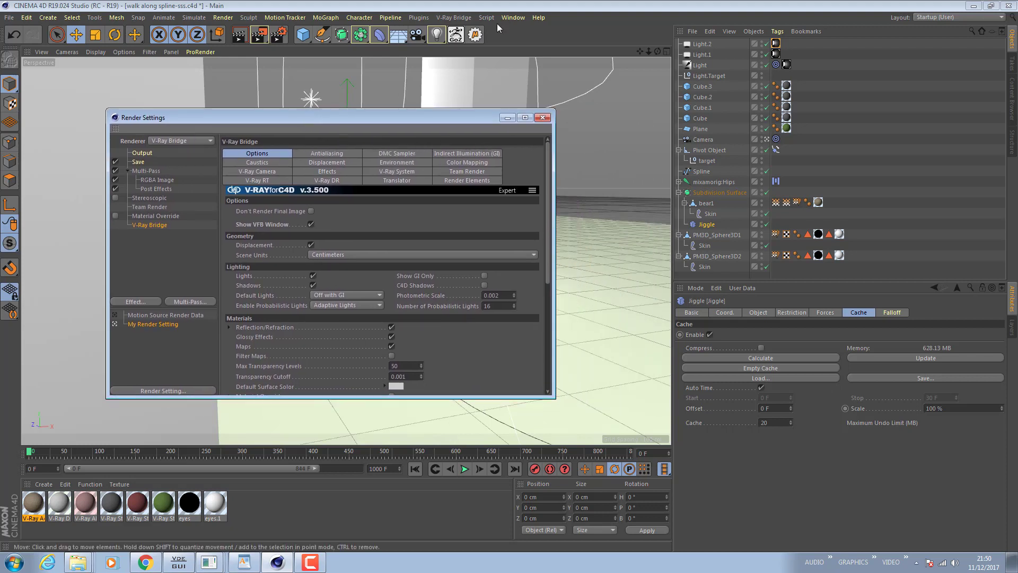
left_click(454, 18)
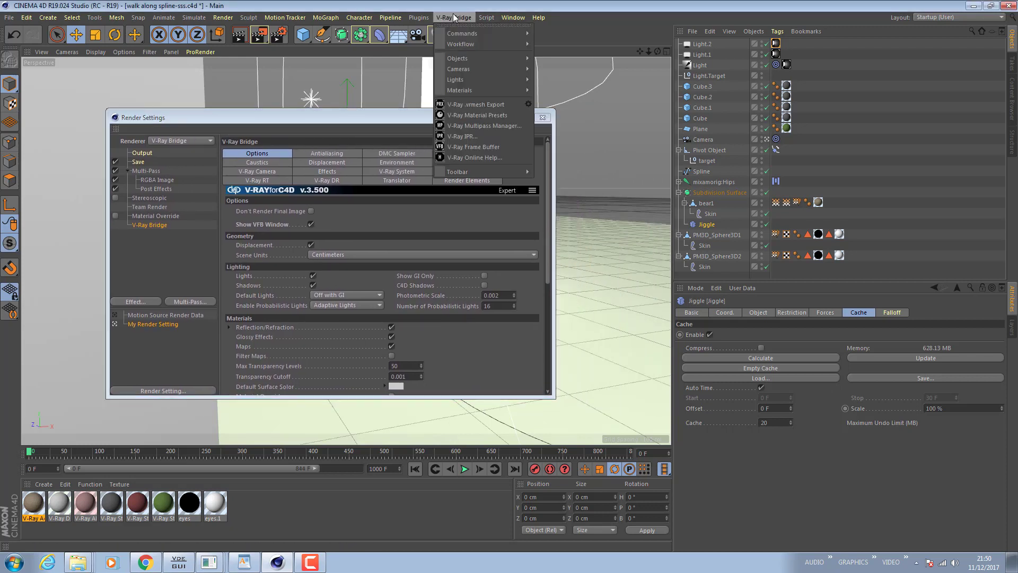
left_click(489, 125)
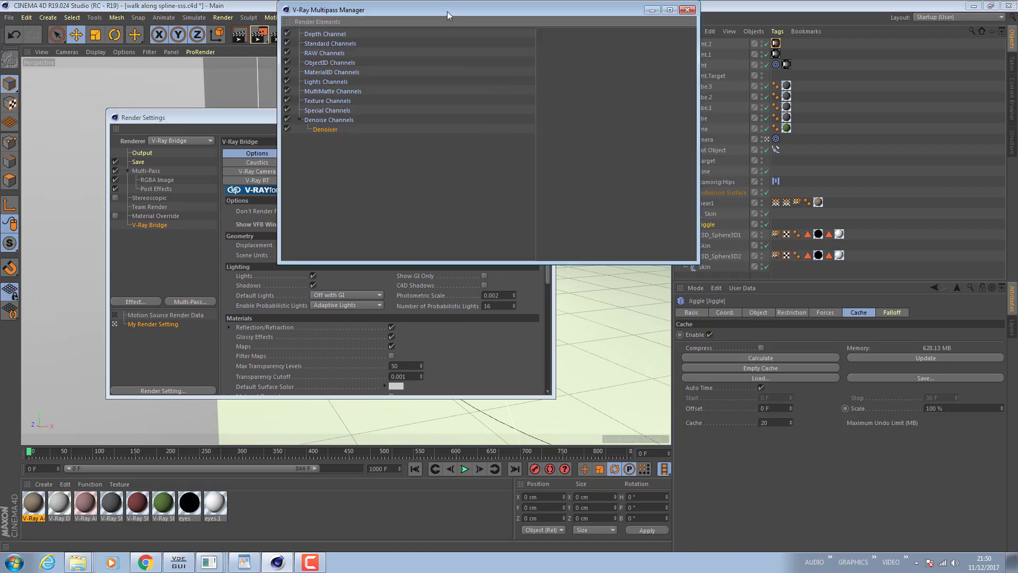
left_click_drag(447, 11, 647, 138)
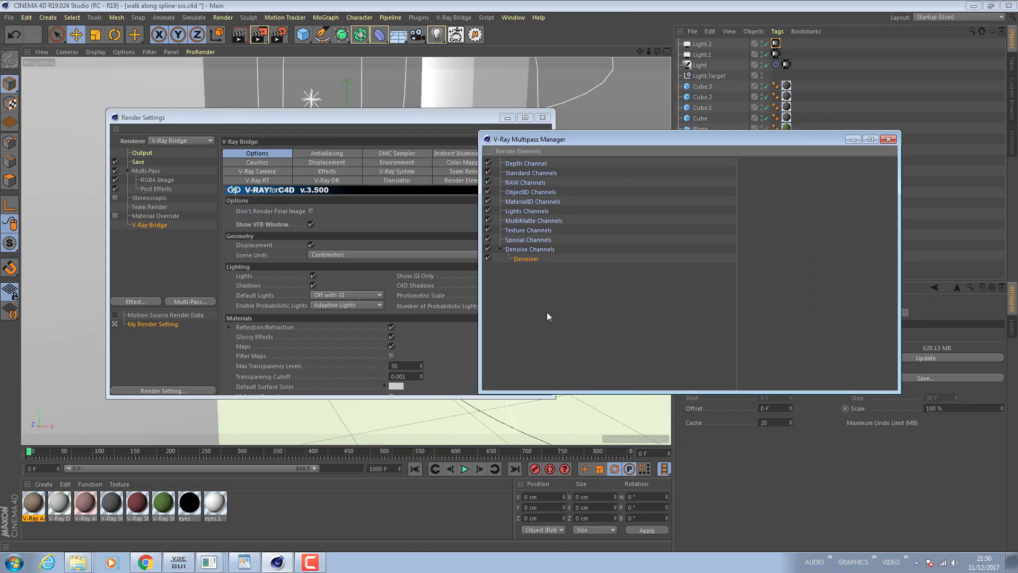
left_click(531, 259)
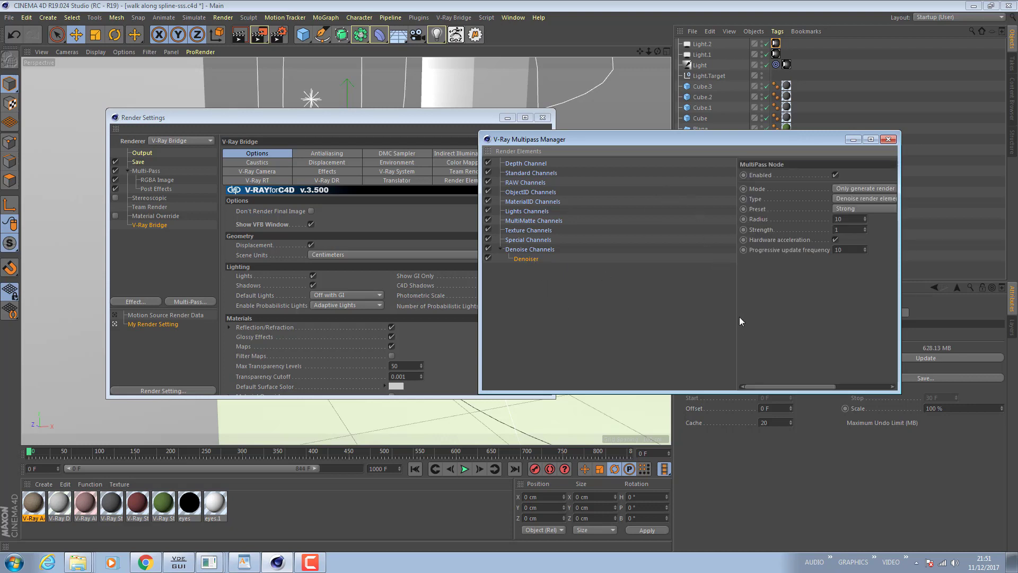
left_click_drag(738, 316, 644, 315)
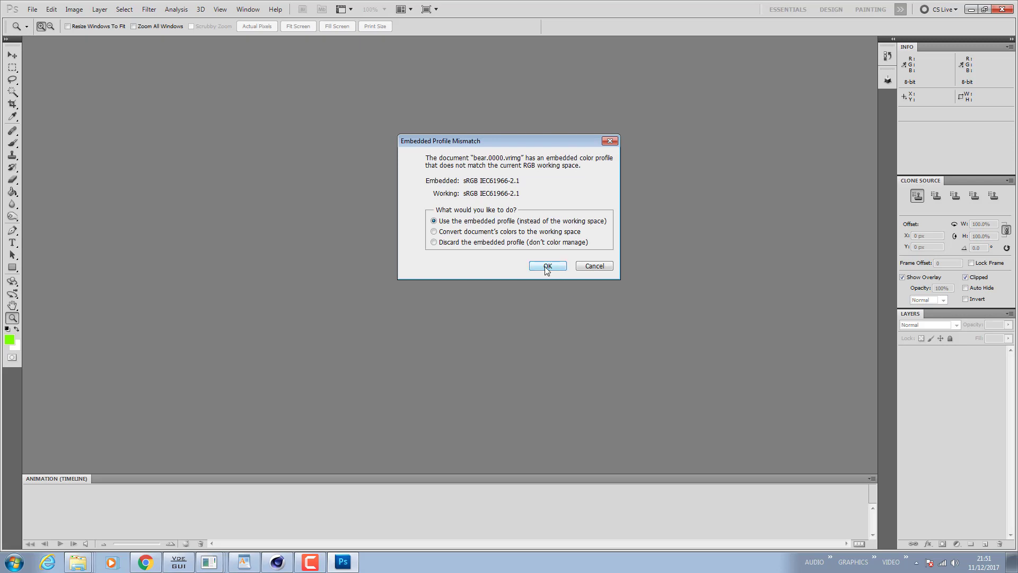
Step: Open bear.0000.vrimg in Photoshop with its embedded color profile and look through its render element layers
left_click(546, 269)
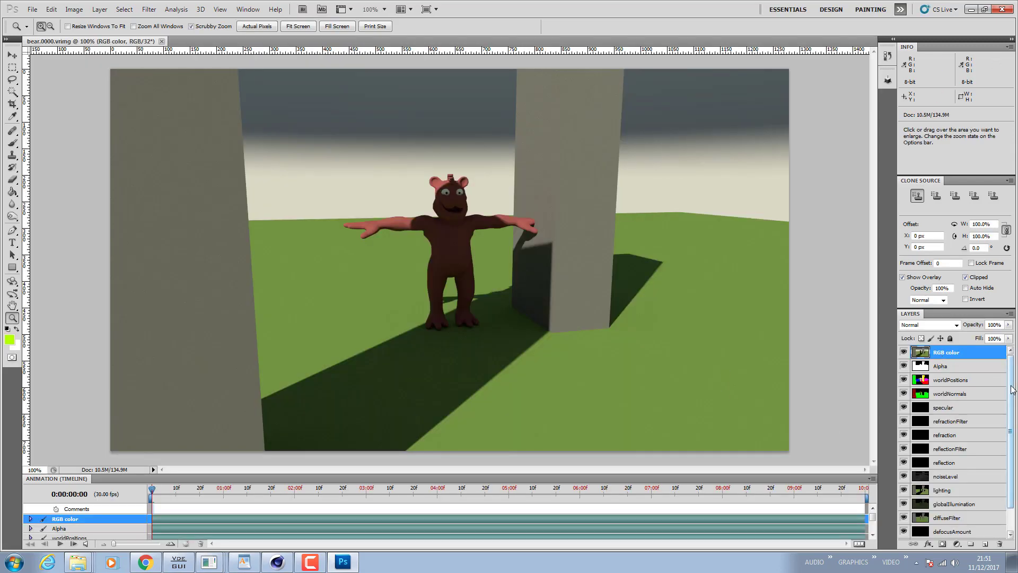
left_click_drag(1012, 387, 1017, 426)
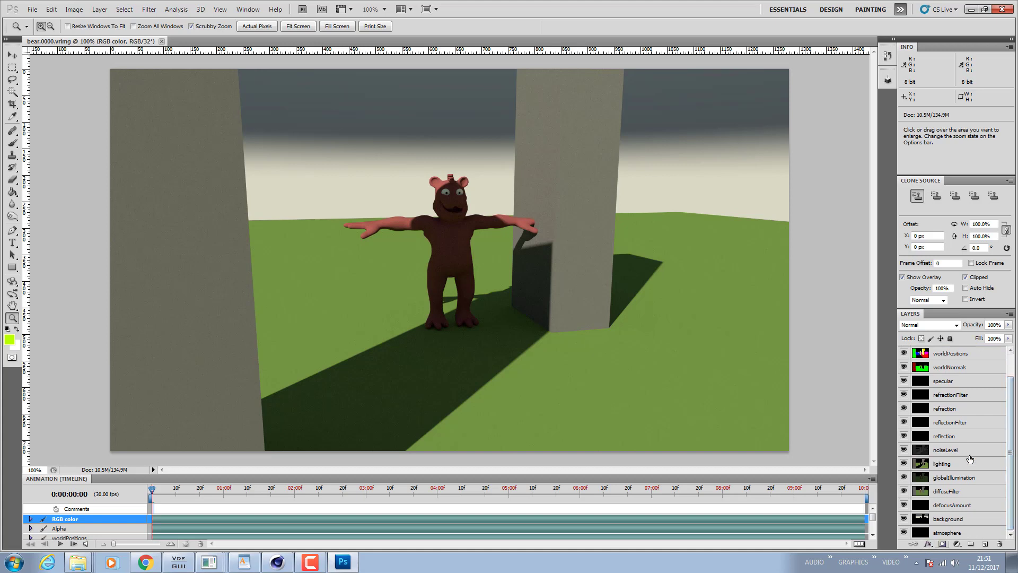
Step: Finish looking through the render element layers, close bear.0000.vrimg without saving, and quit Photoshop
left_click_drag(1012, 469, 1013, 434)
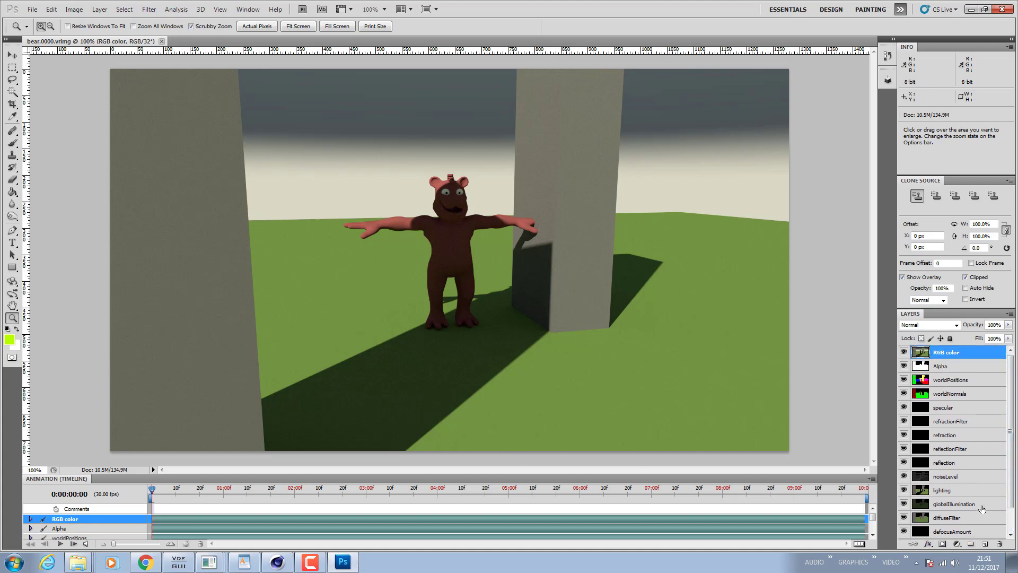
mouse_move(1011, 453)
left_mouse_down()
mouse_move(1012, 486)
mouse_move(1011, 455)
left_mouse_up()
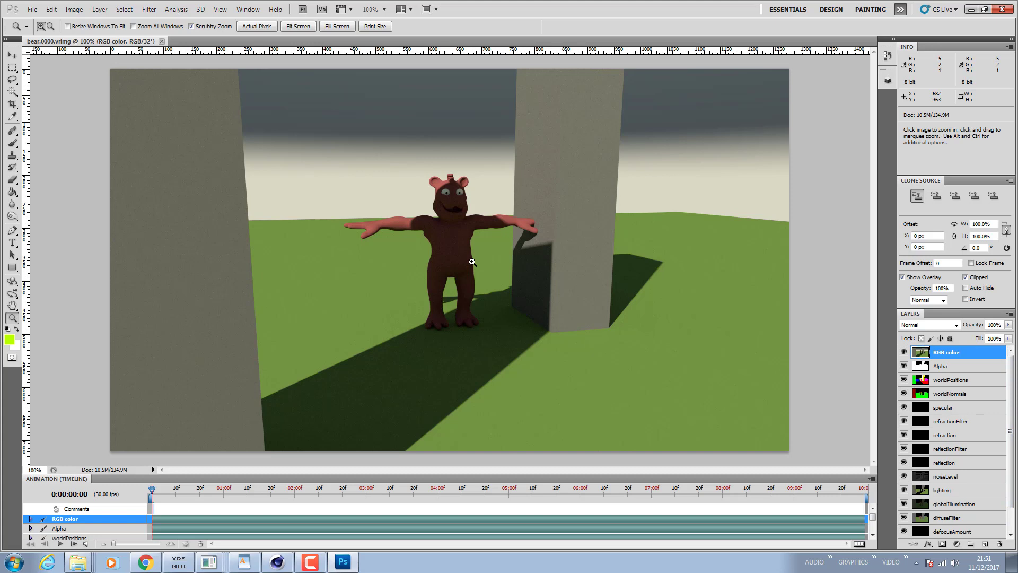
left_click(162, 41)
left_click(511, 211)
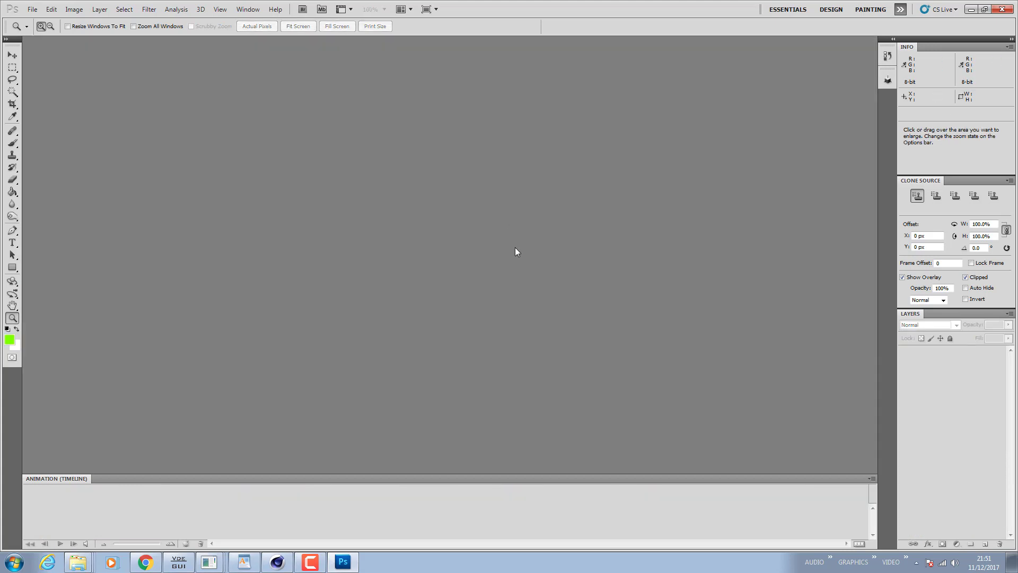
left_click(1001, 10)
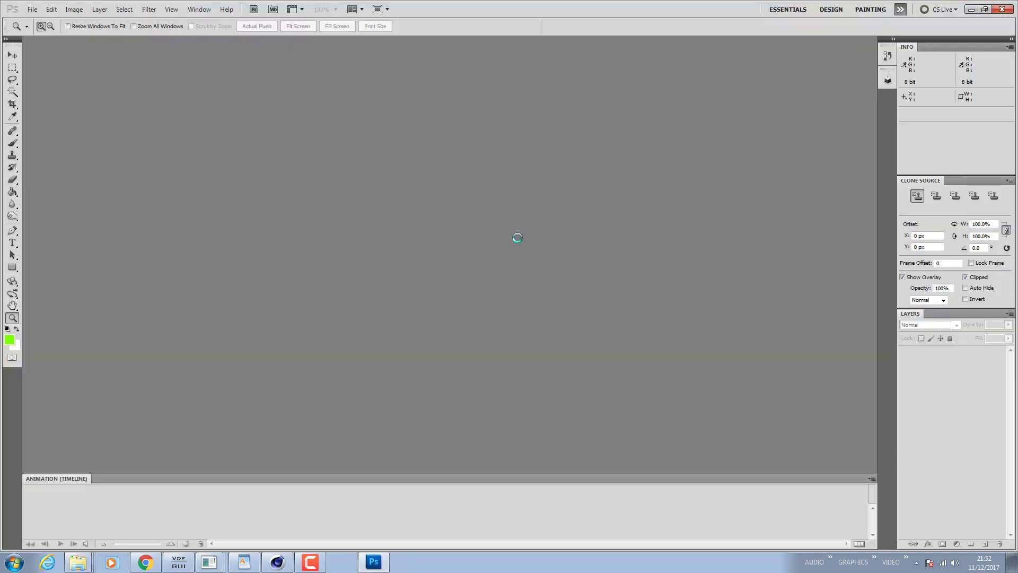
Step: Reopen bear.0000.vrimg in Photoshop and hide the layers above noiseLevel to view the noise level element
left_click(548, 266)
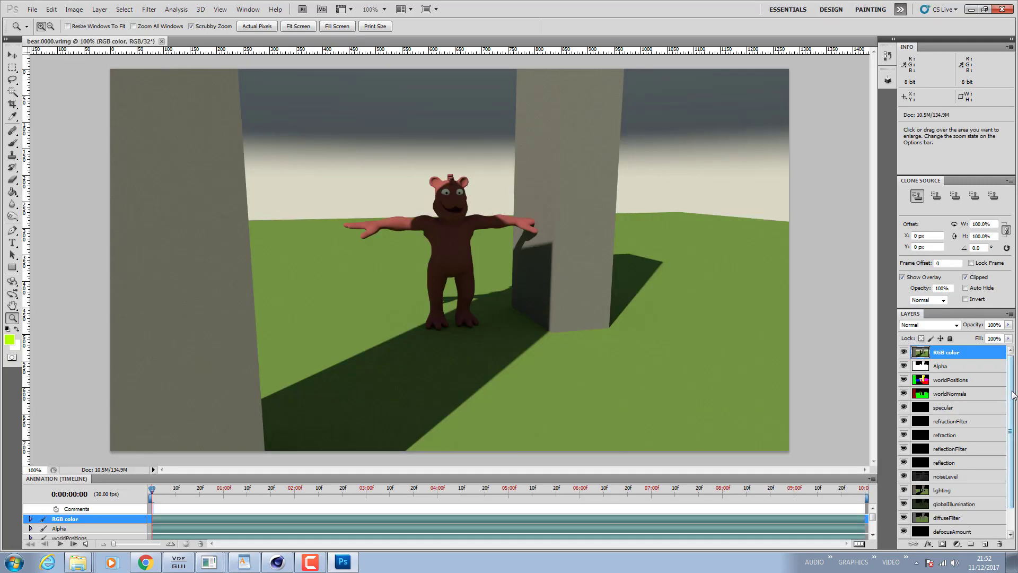
scroll(1013, 393, "down", 1)
left_click(937, 459)
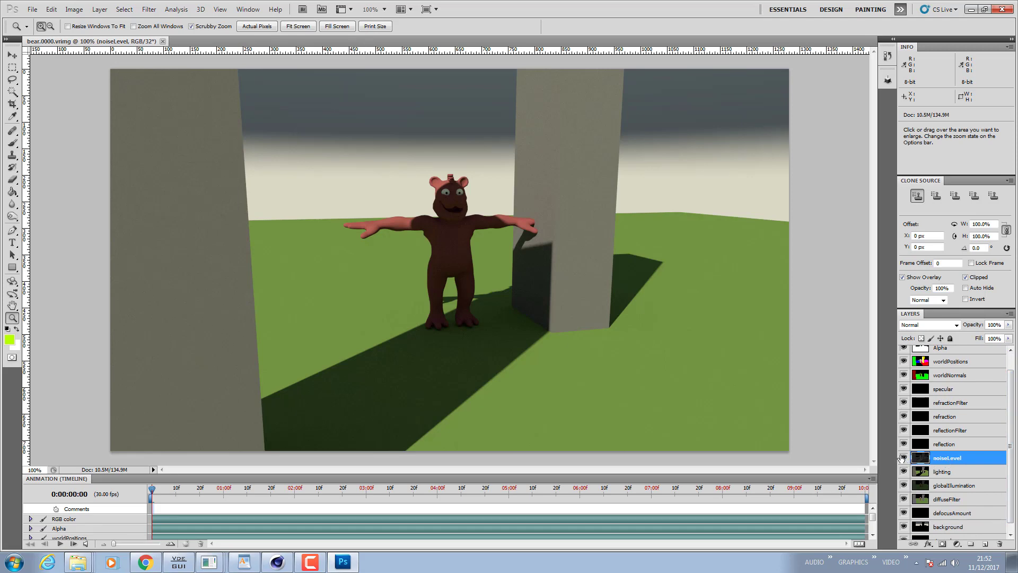
left_click_drag(903, 445, 903, 367)
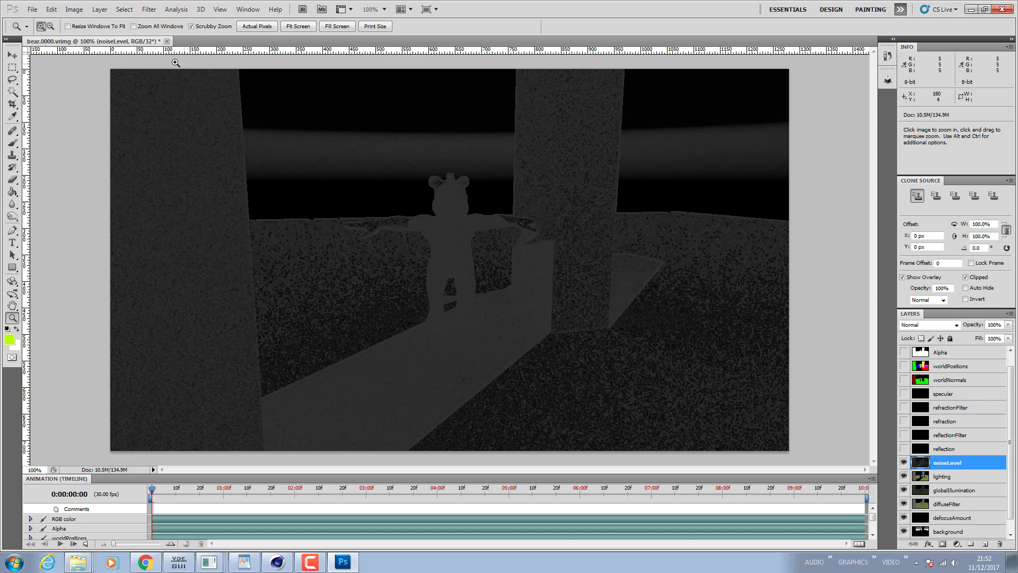
Step: Discard the layer visibility changes in bear.0000.vrimg and exit Photoshop to return to Cinema 4D
left_click(167, 41)
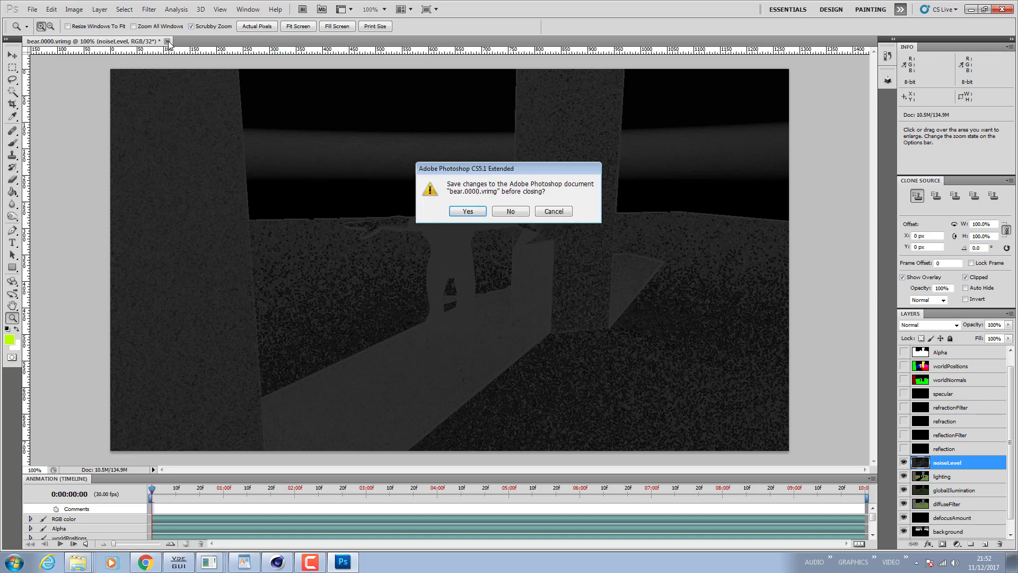
left_click(511, 211)
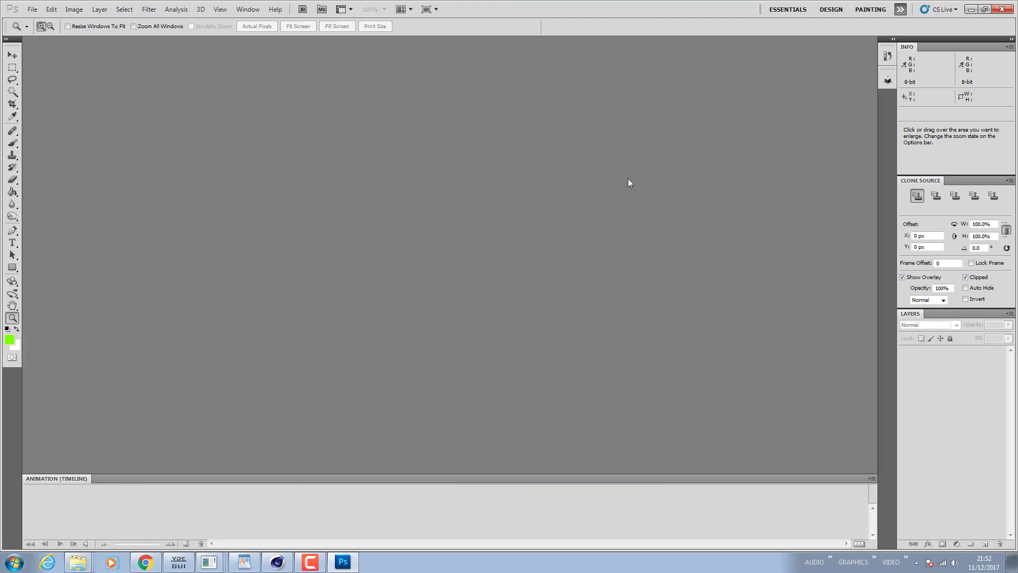
left_click(1002, 9)
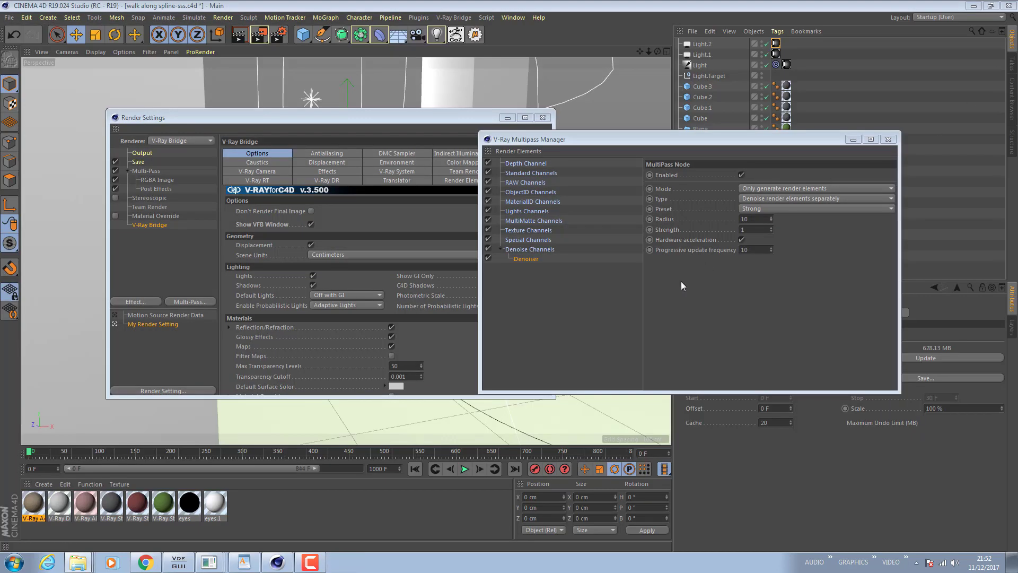
Step: Close the V-Ray Multipass Manager and set the render output's frame range to Current Frame
left_click(888, 140)
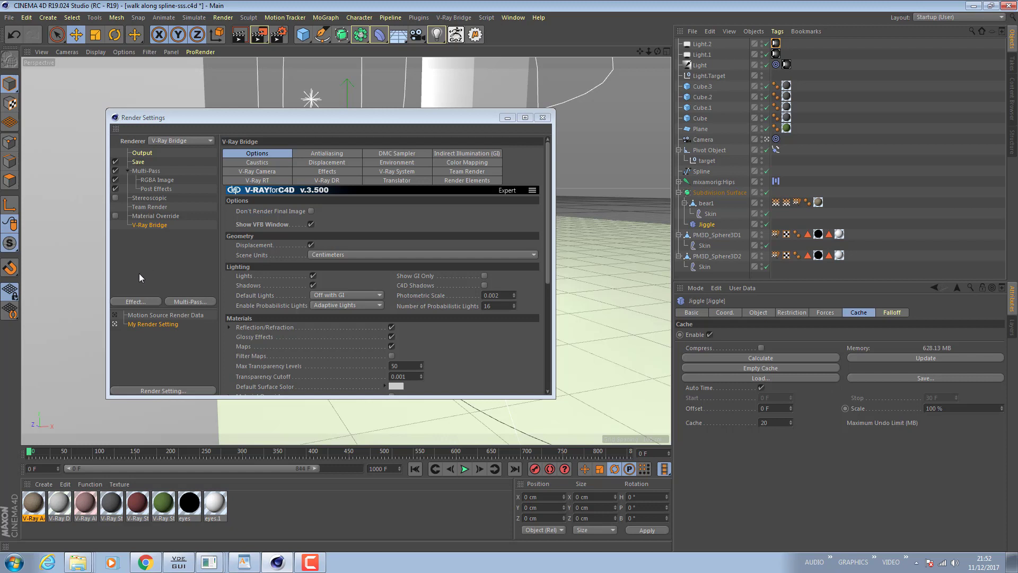
left_click(159, 225)
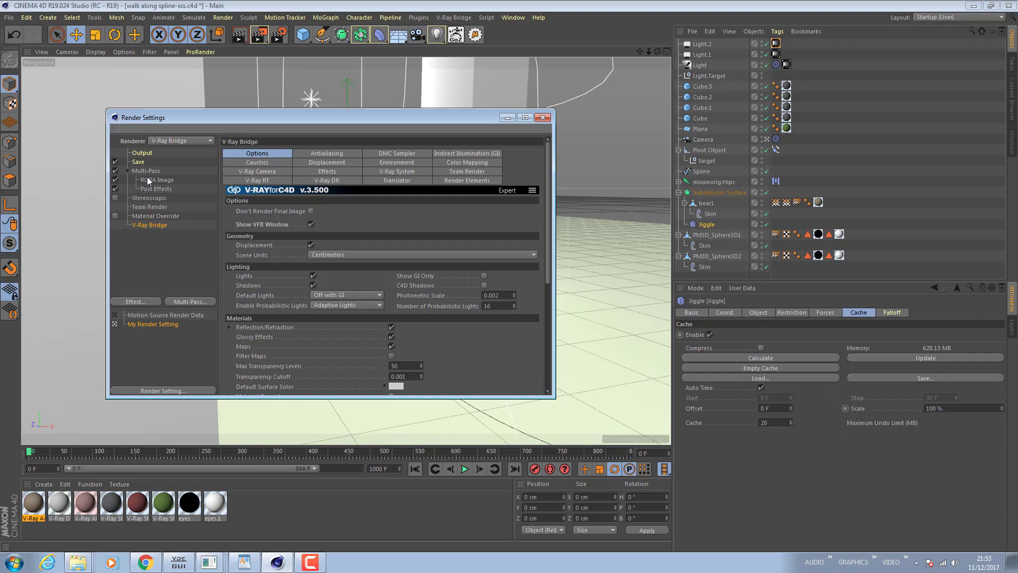
left_click(139, 161)
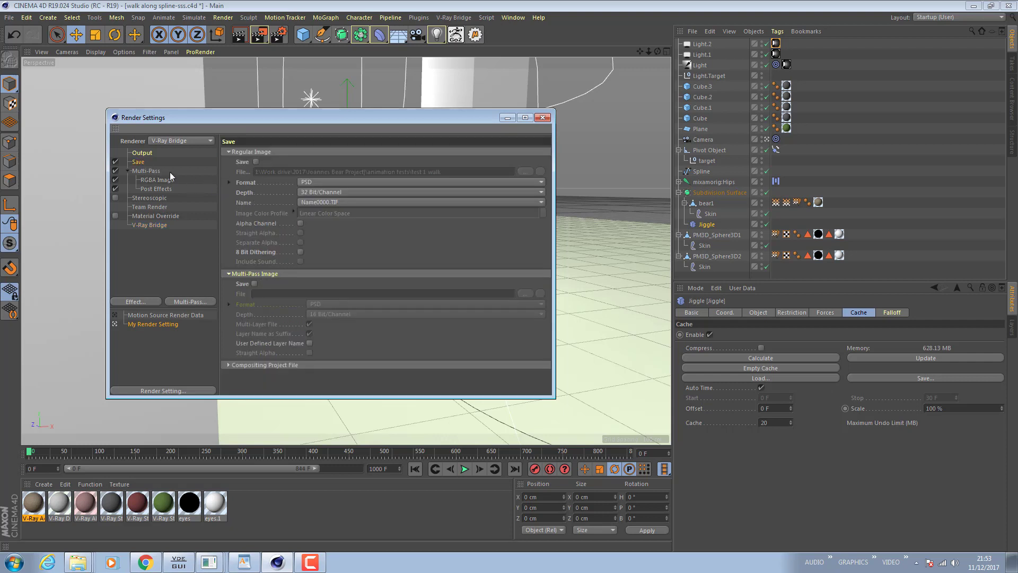
left_click(142, 153)
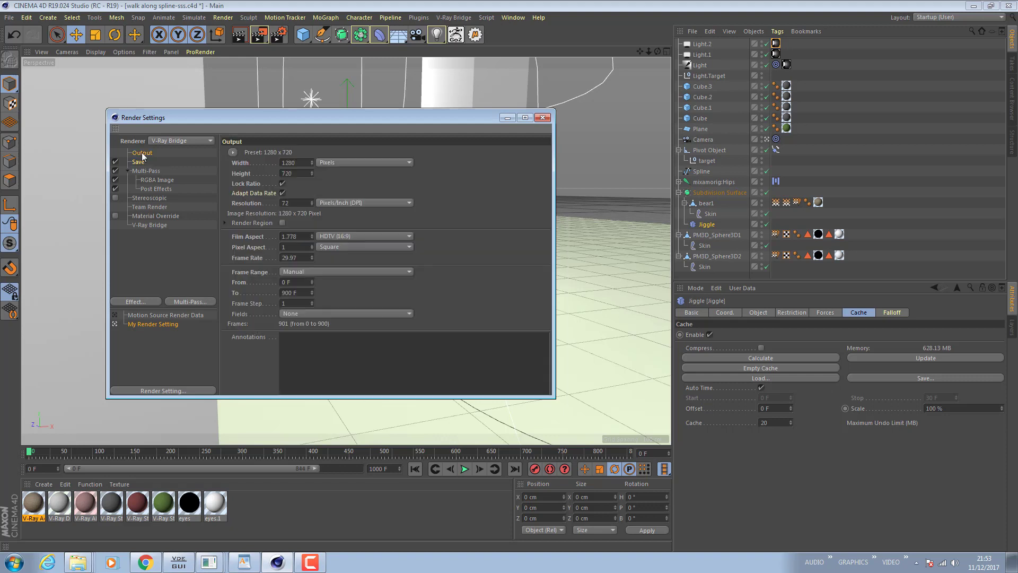
left_click(323, 272)
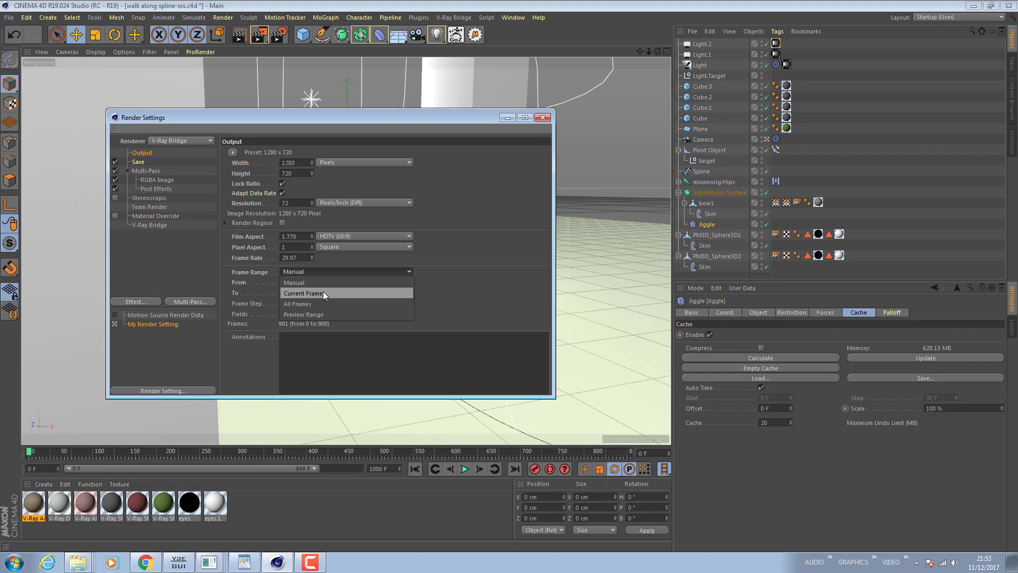
left_click(323, 293)
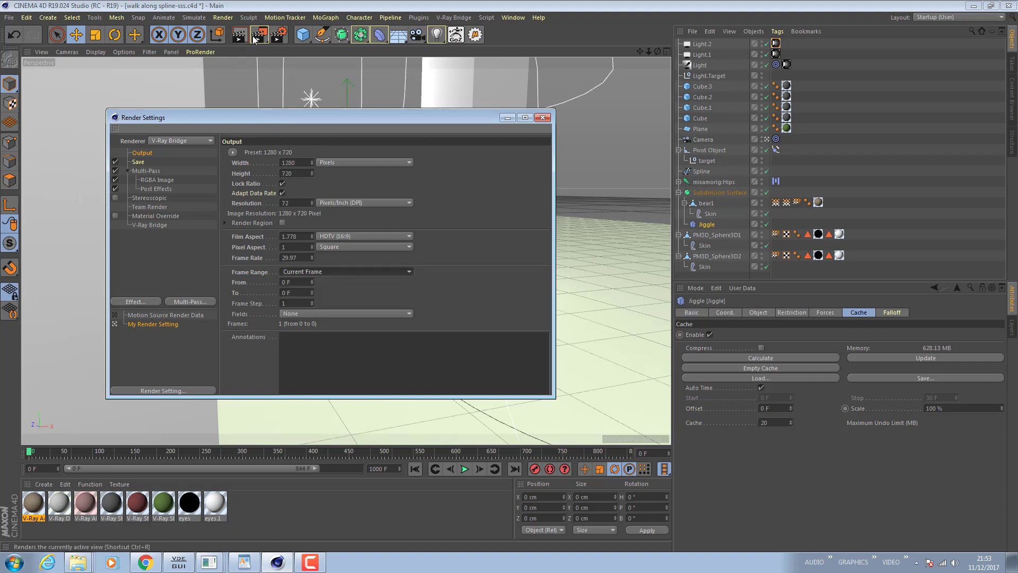
Step: With Save VFB images off in the V-Ray Translator settings, render the current frame and display it in sRGB in the V-Ray frame buffer
left_click(149, 225)
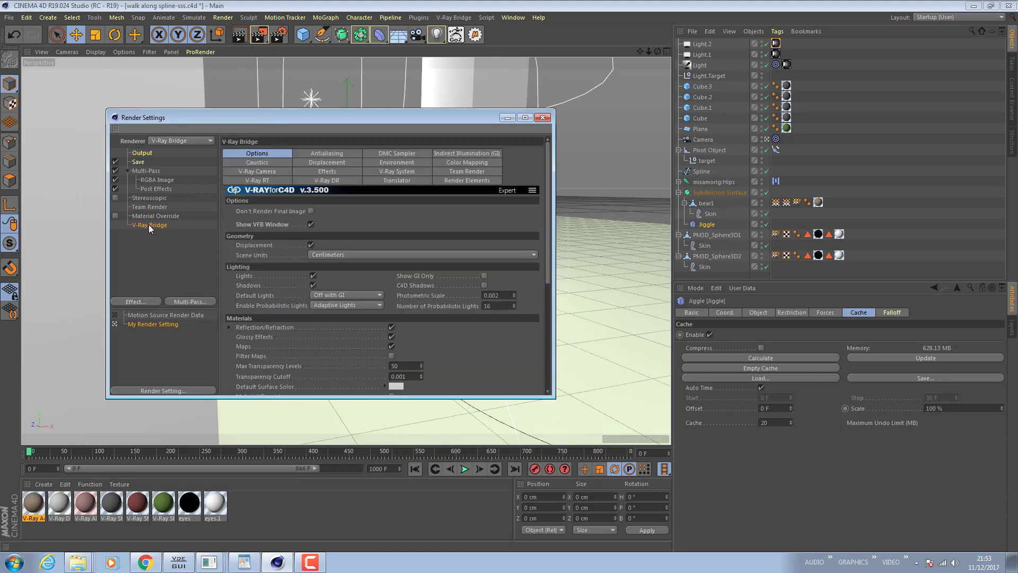
left_click(396, 180)
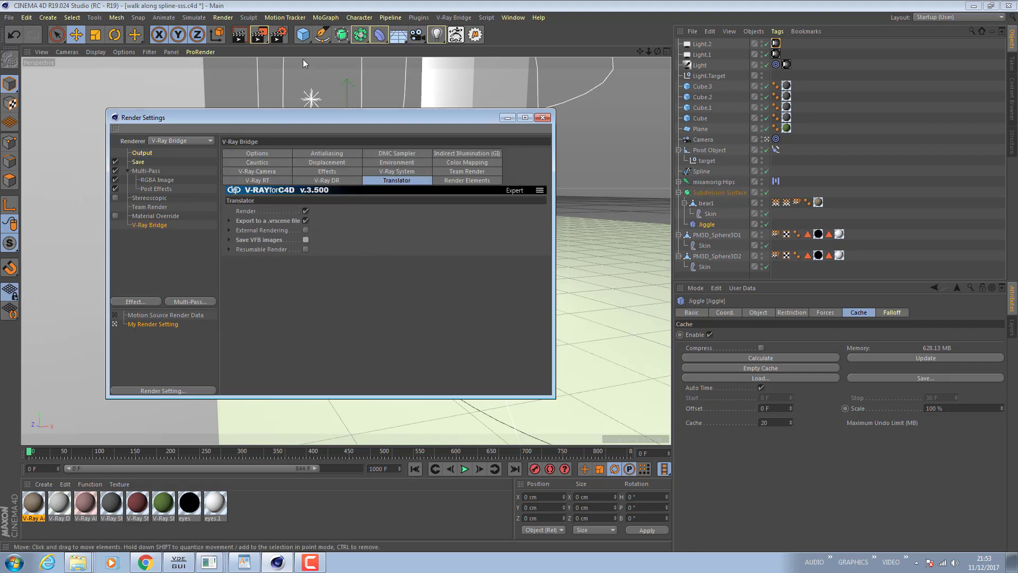
left_click(259, 34)
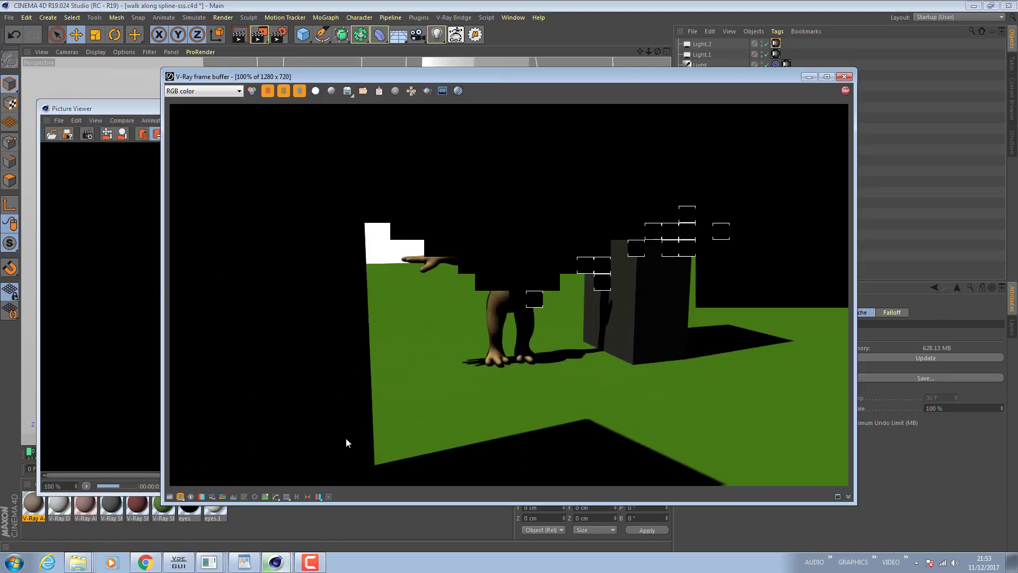
left_click(277, 496)
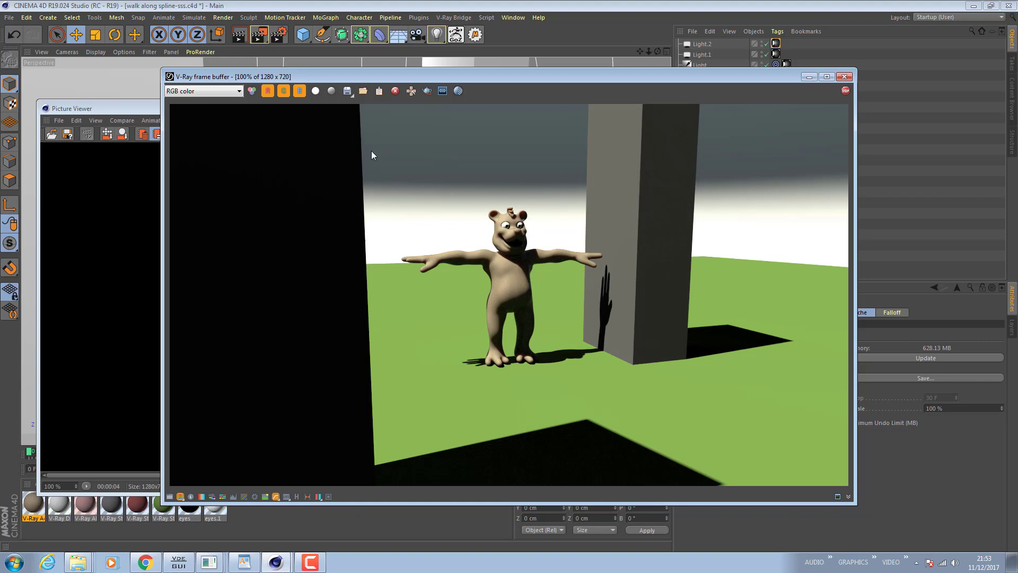
Step: Inspect the file types for saving all image channels, including V-Ray image file (*.vrimg), then cancel and close the frame buffer
left_click(348, 91)
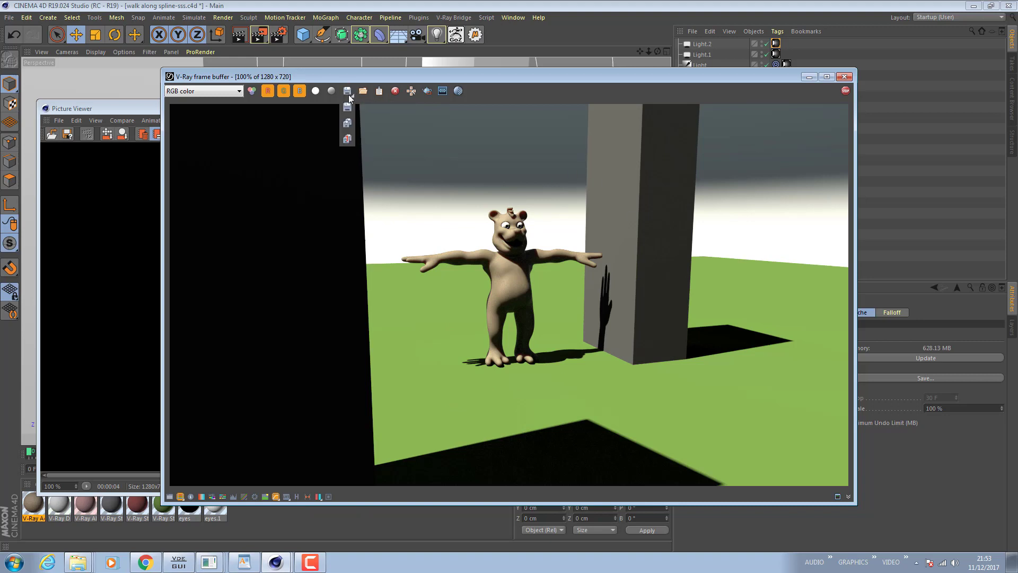
left_click(347, 123)
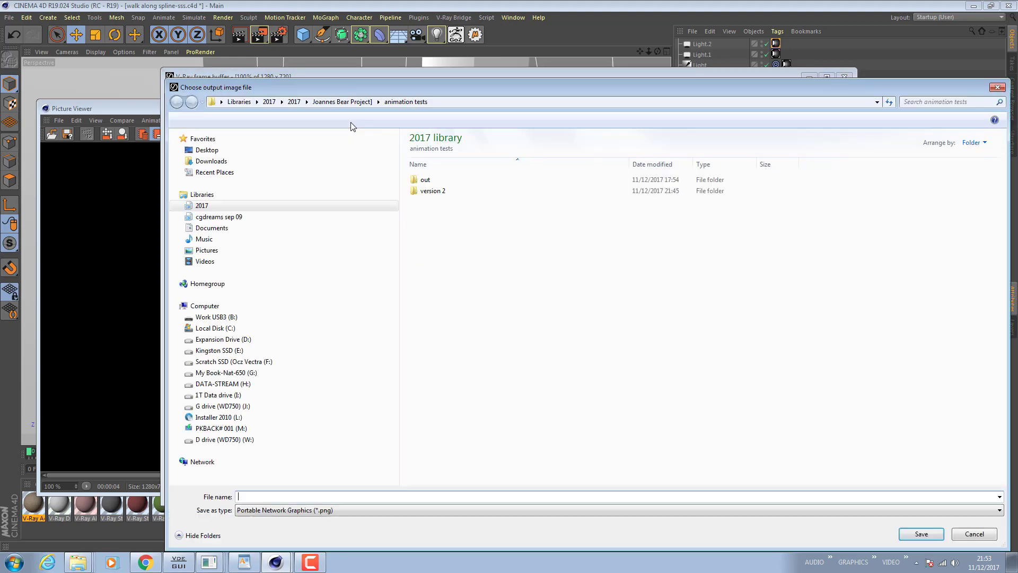
left_click(326, 511)
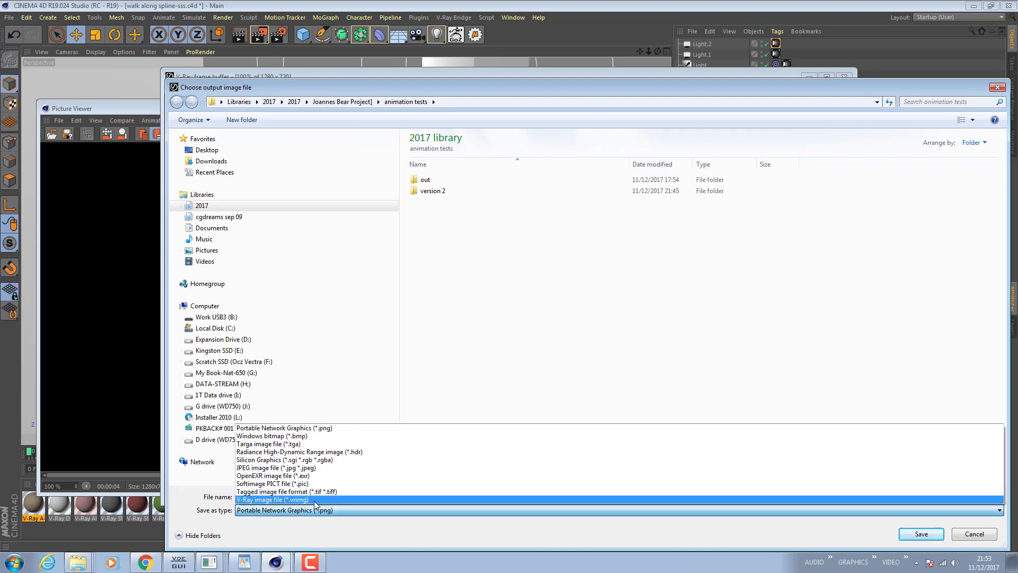
left_click(799, 511)
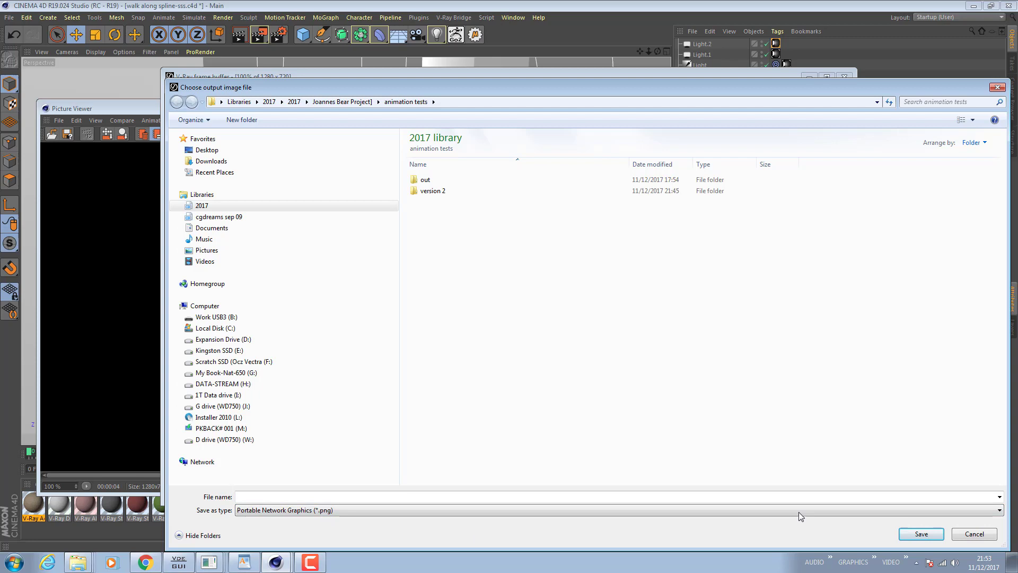
left_click(975, 534)
left_click(845, 76)
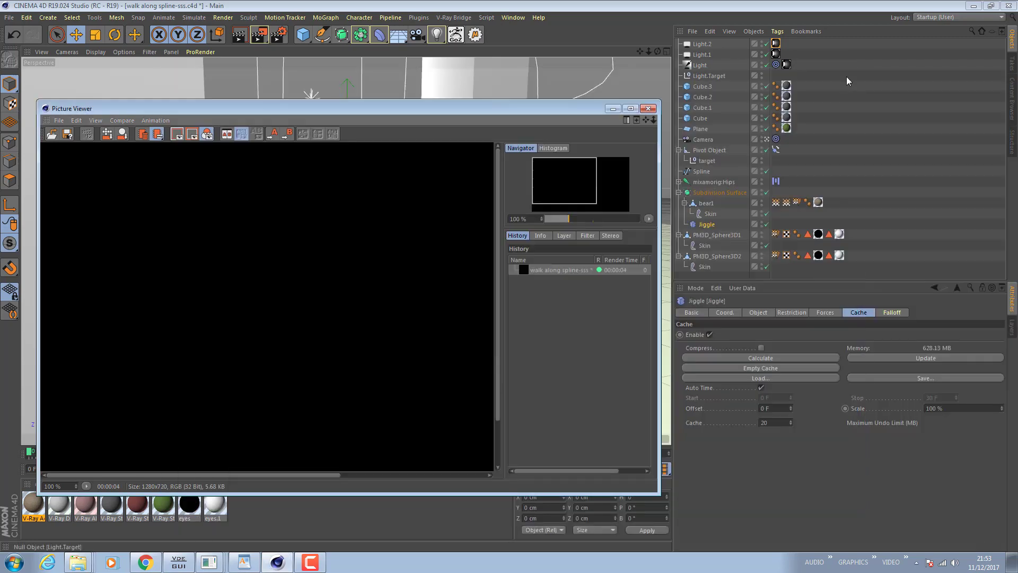
Step: Reopen the Render Settings over the Picture Viewer and set the output frame range to Manual, from 0 F to 900 F
left_click(279, 35)
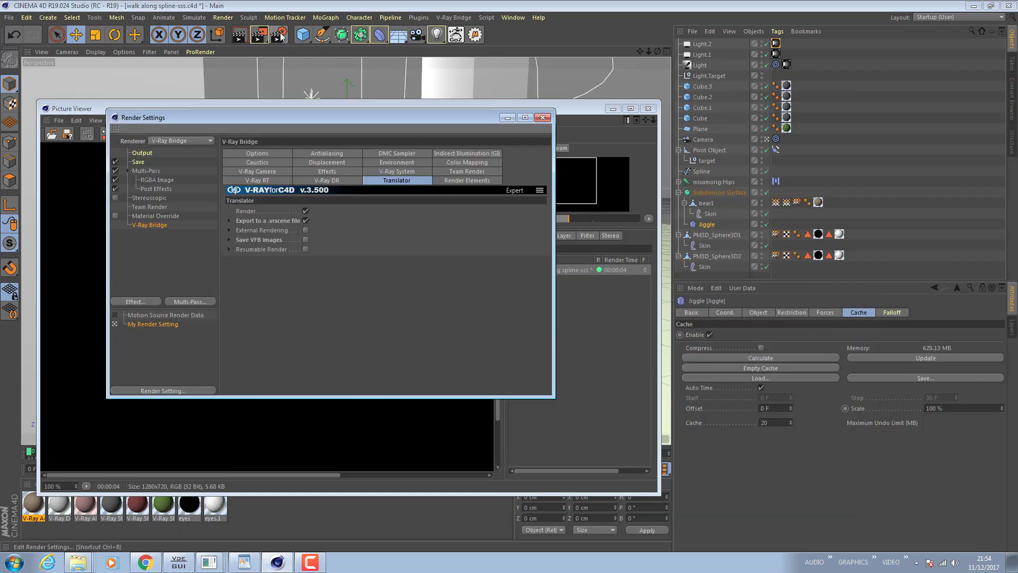
left_click_drag(377, 119, 484, 111)
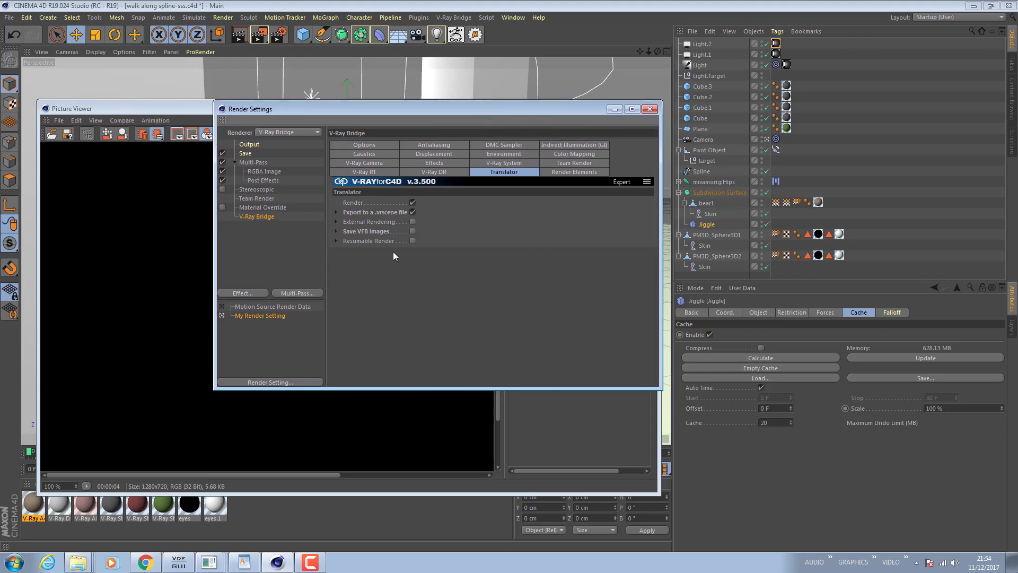
left_click(249, 144)
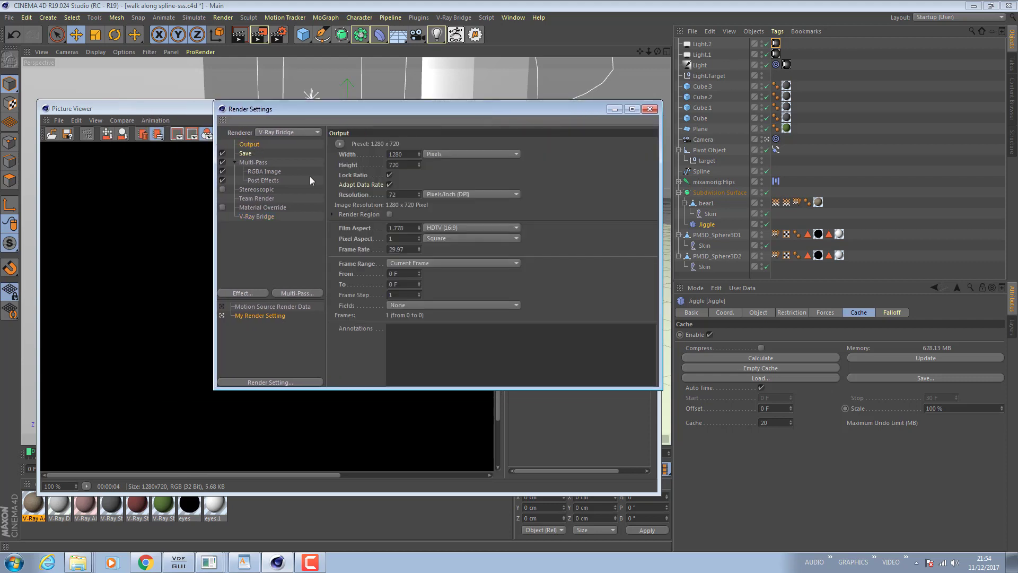
left_click(435, 263)
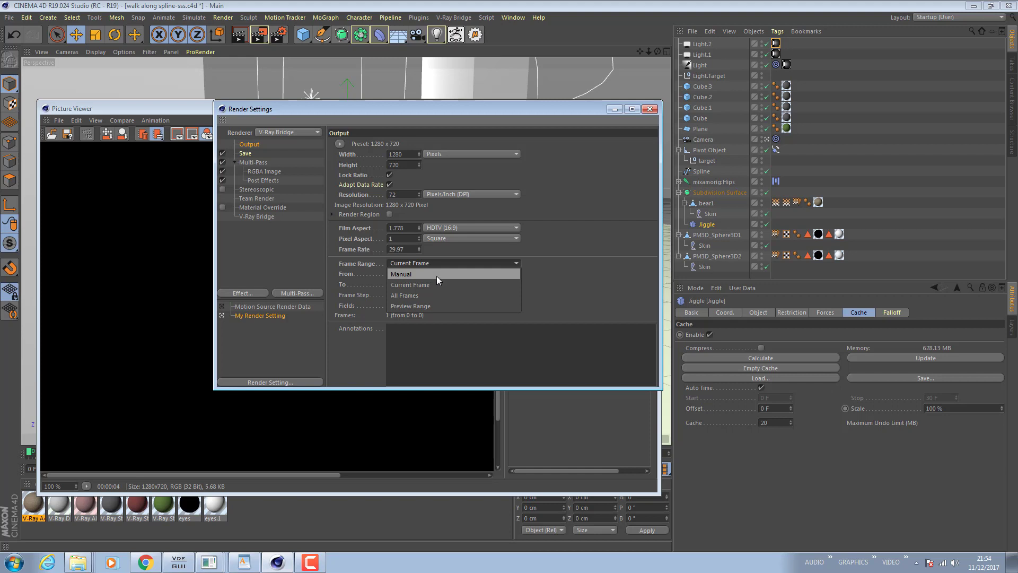
left_click(437, 274)
left_click(405, 274)
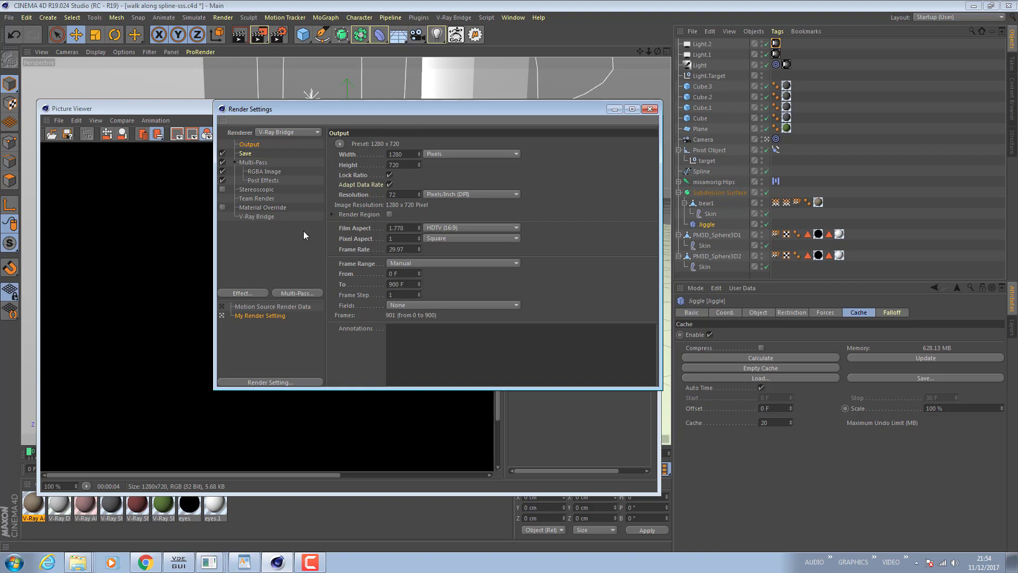
Step: Enable Save VFB images in the V-Ray Translator settings and check its Deep Output, bear.vrimg file path and VrImg format
left_click(255, 216)
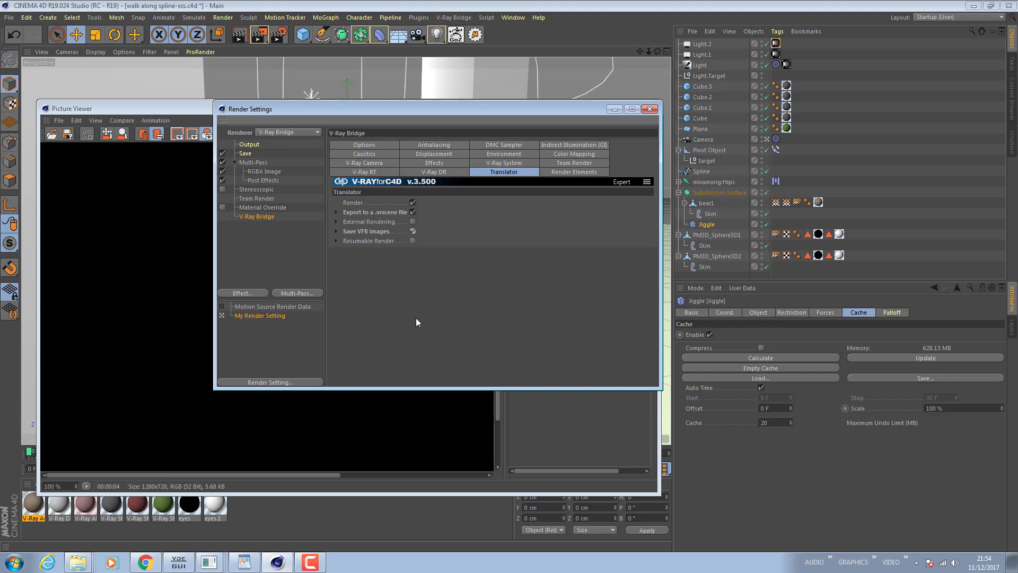
left_click(335, 231)
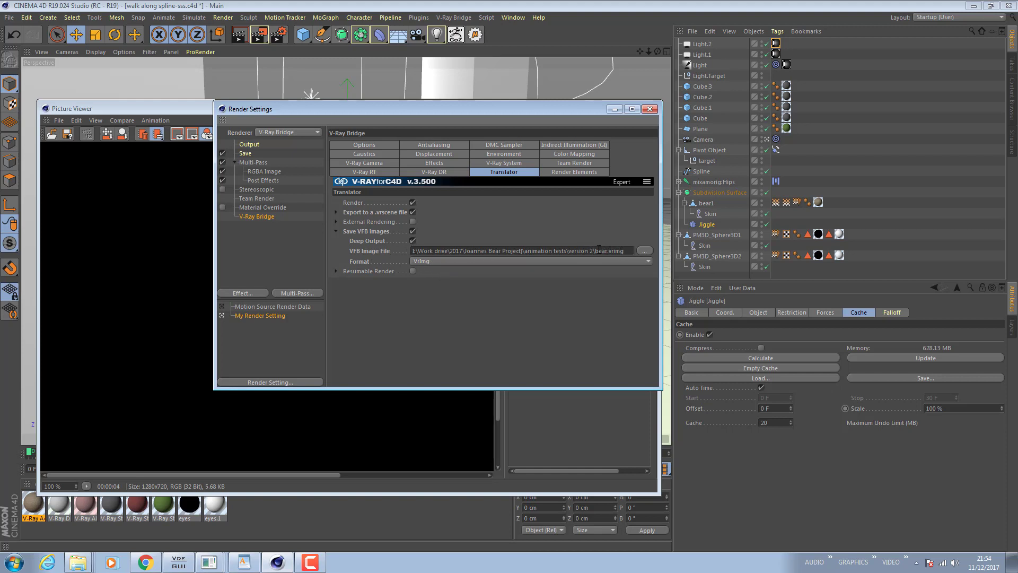
left_click(628, 250)
left_click_drag(608, 251, 627, 250)
left_click(632, 298)
Step: Switch to Windows Explorer, open the version 2 folder in animation tests, and select bear.0000.vrimg to check the rendered frames
left_click_drag(1017, 89, 348, 97)
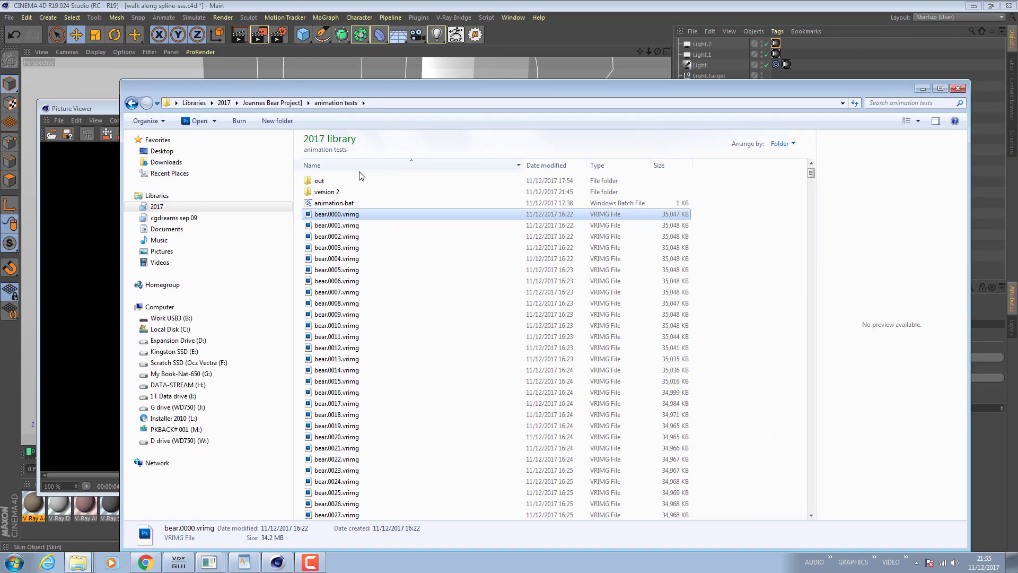
double_click(329, 192)
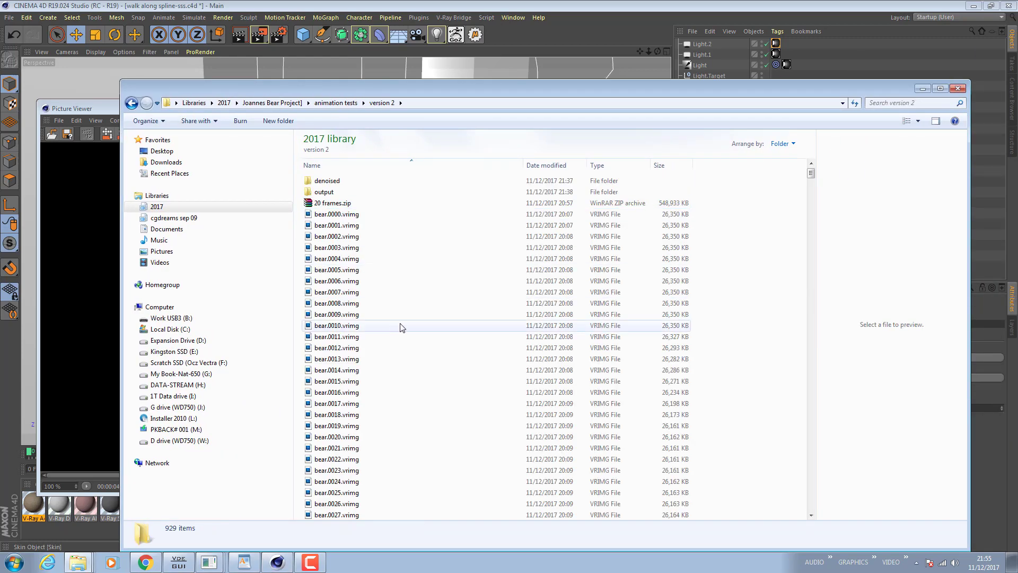
left_click(345, 219)
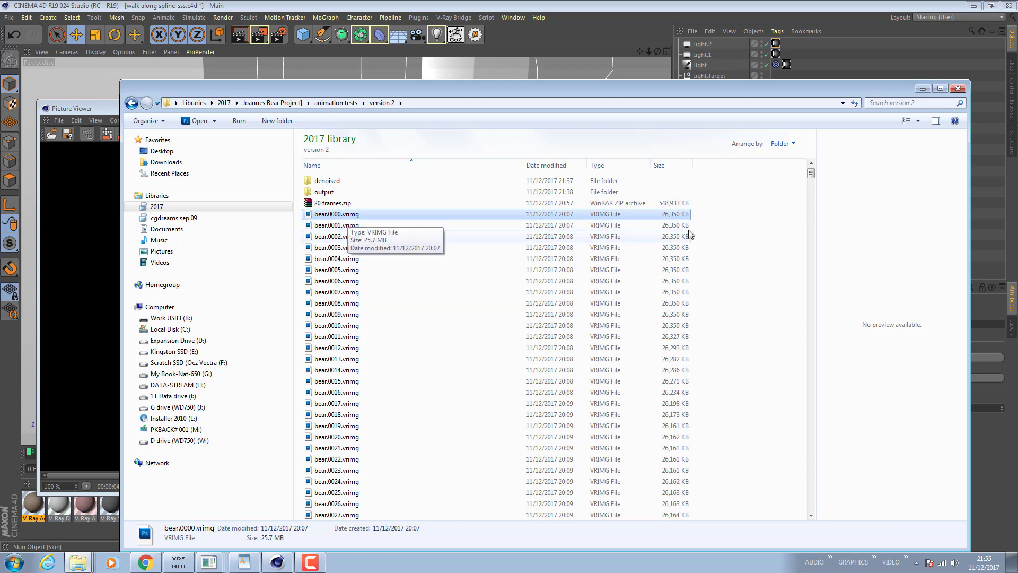
Step: Move the version 2 folder window aside and switch to the Vray Denoiser GUI
left_click_drag(628, 90, 1017, 92)
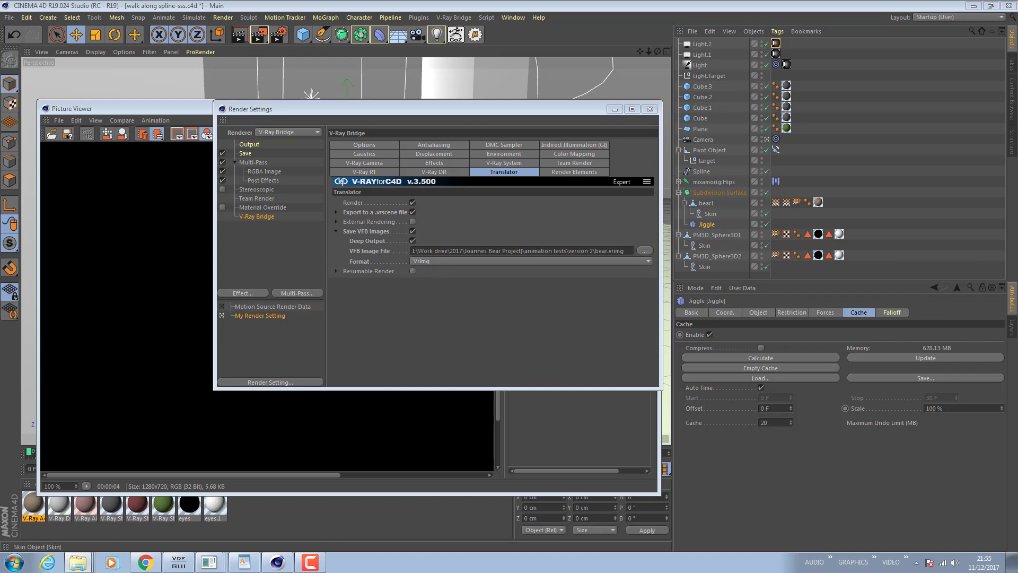
left_click_drag(1017, 56, 364, 49)
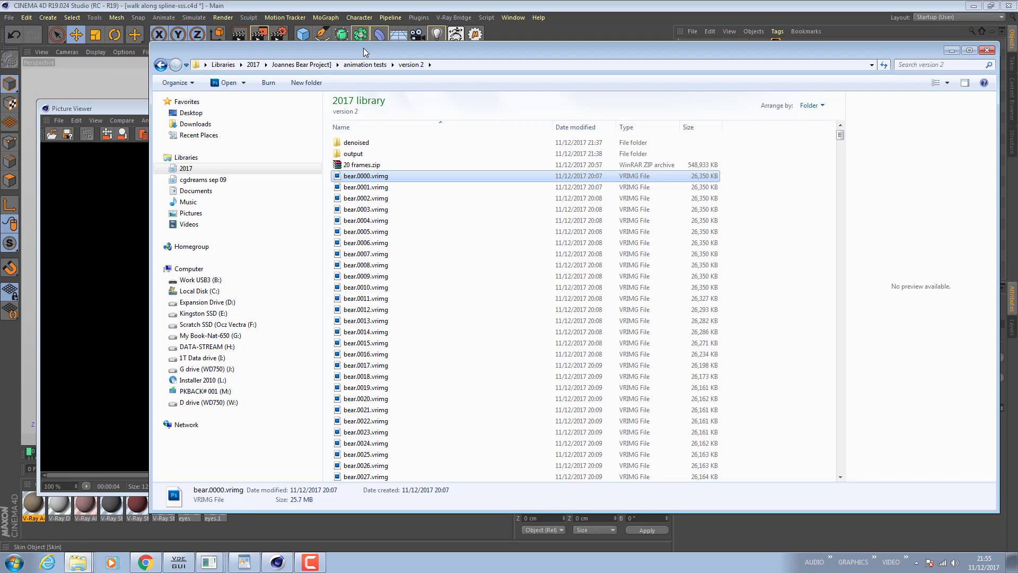
left_click_drag(364, 48, 1017, 69)
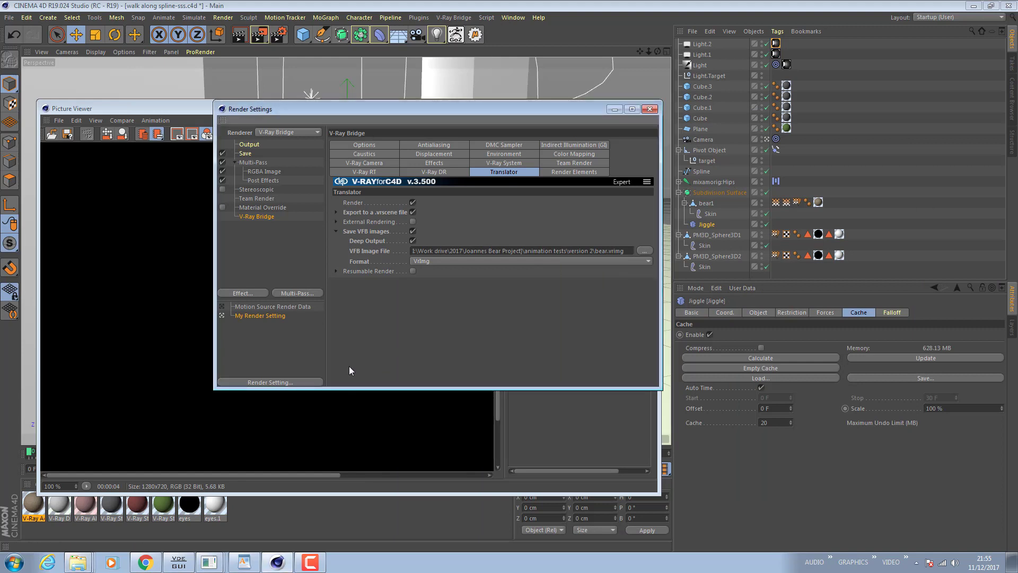
left_click(179, 562)
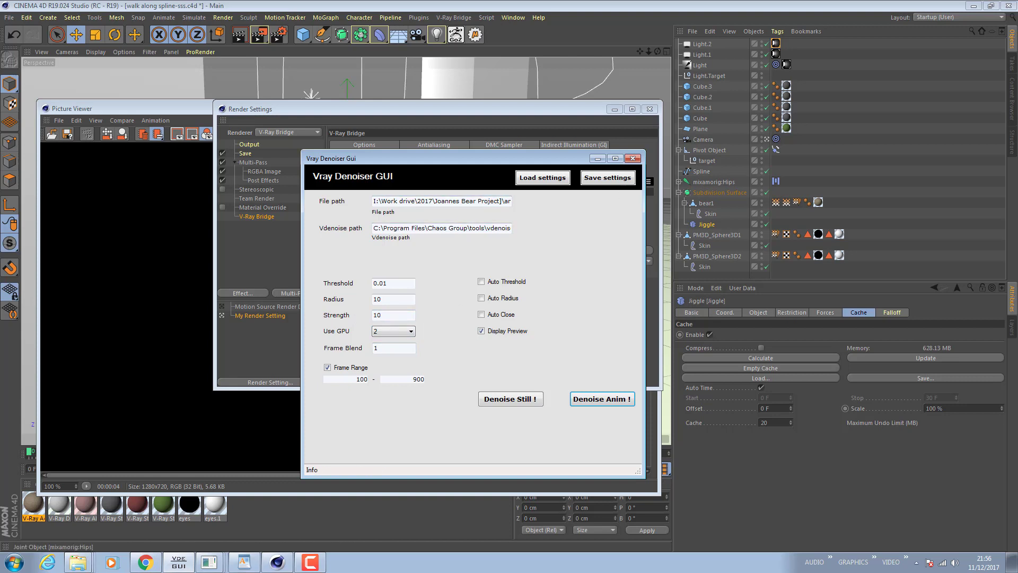
Step: Examine the original and denoised vrimg frames in the version 2 folder, selecting bear_denoised_ocl.0185.vrimg, and move the folder window aside
left_click_drag(1017, 98, 366, 105)
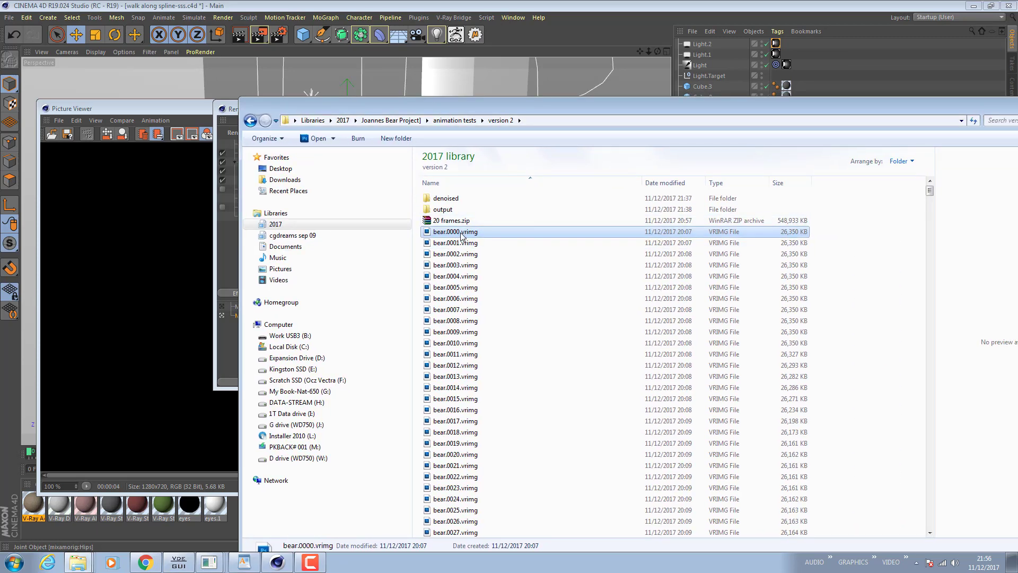
left_click_drag(468, 104, 1017, 123)
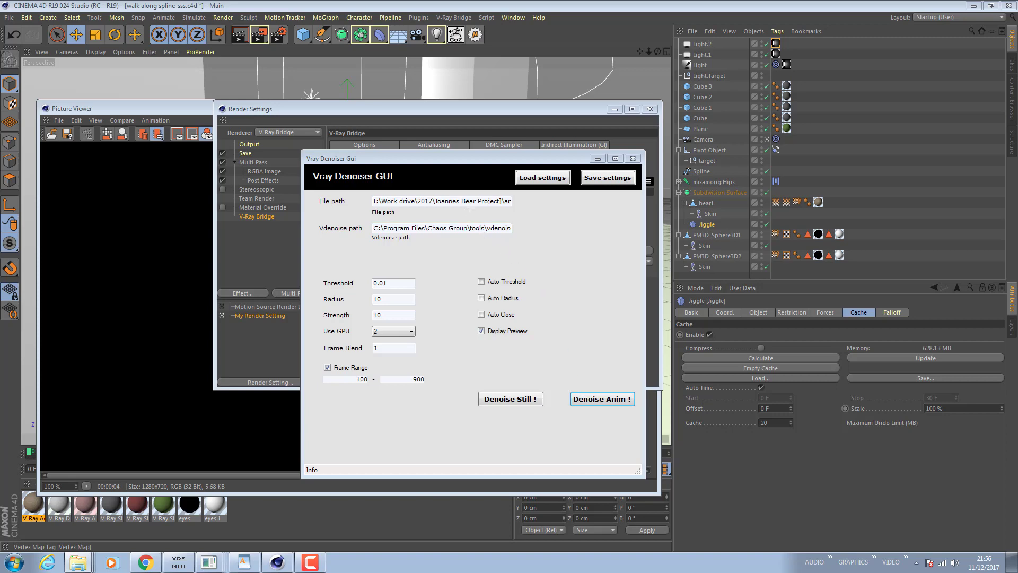
left_click_drag(1017, 76, 291, 77)
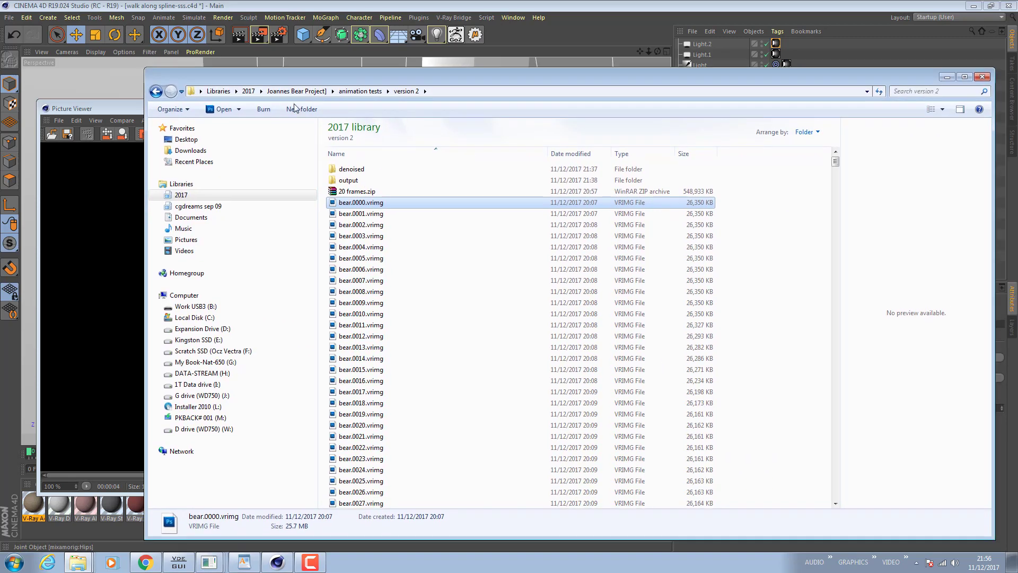
left_click_drag(836, 162, 848, 491)
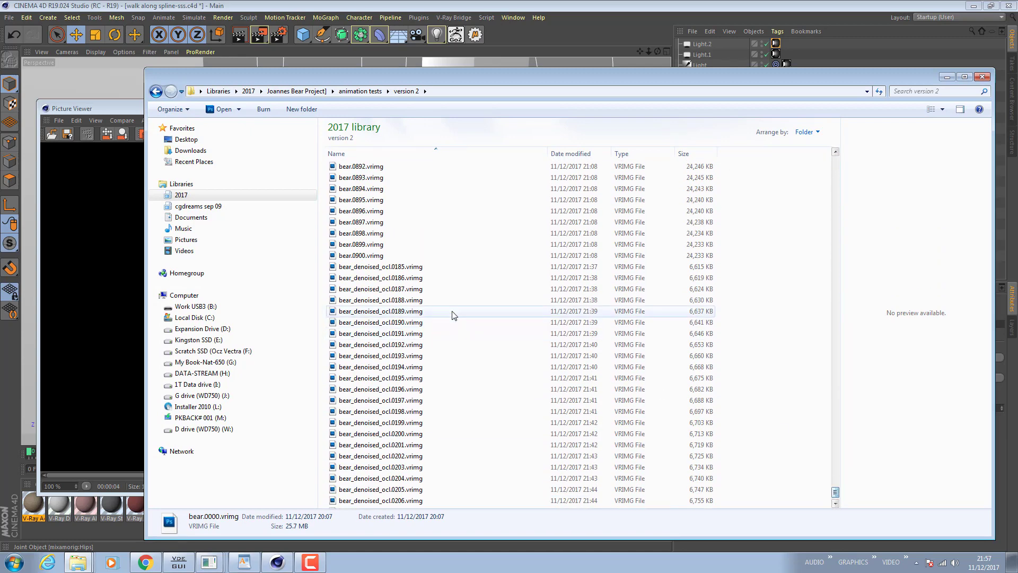
left_click(426, 269)
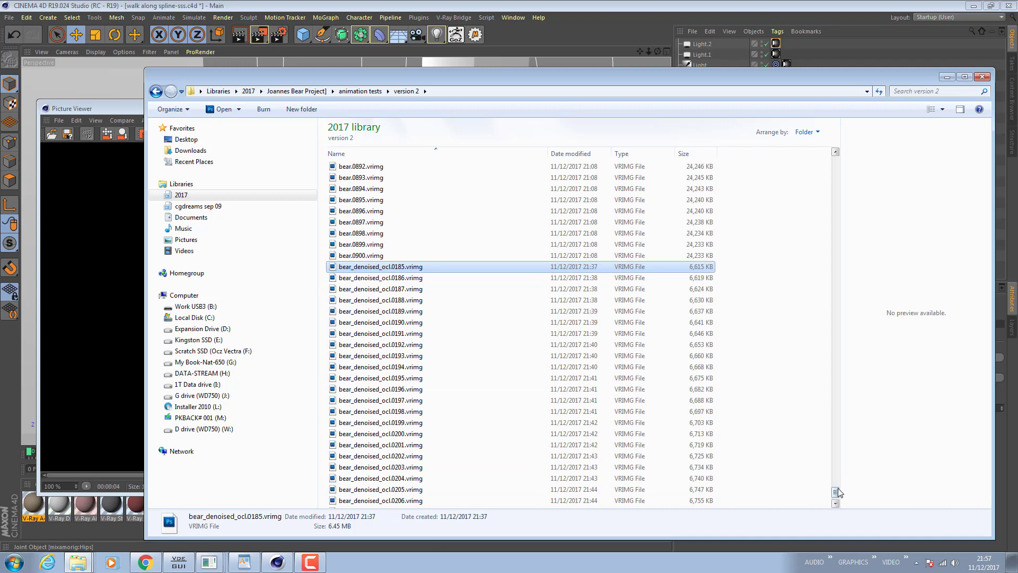
scroll(837, 497, "down", 1)
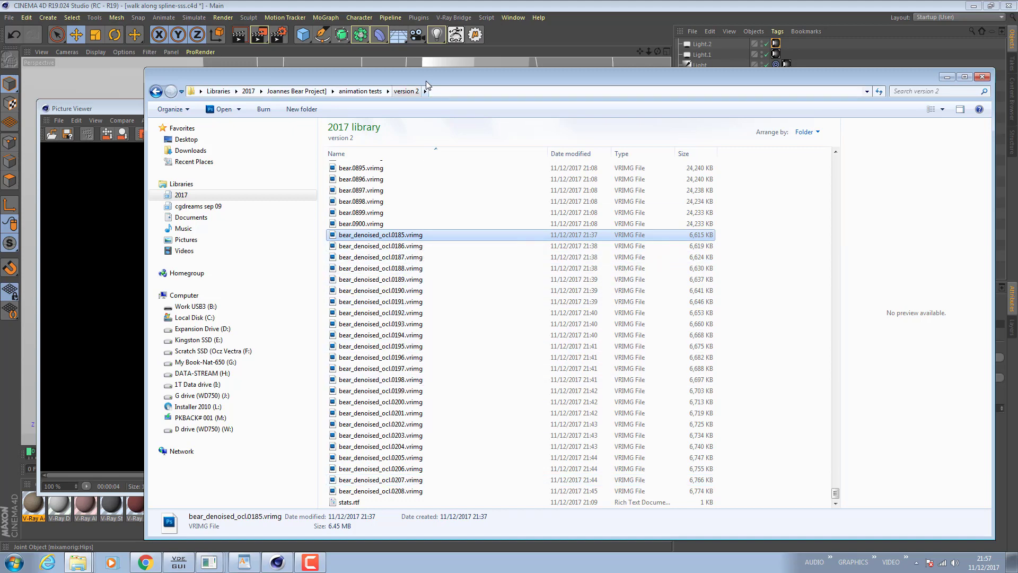
left_click_drag(425, 80, 1017, 81)
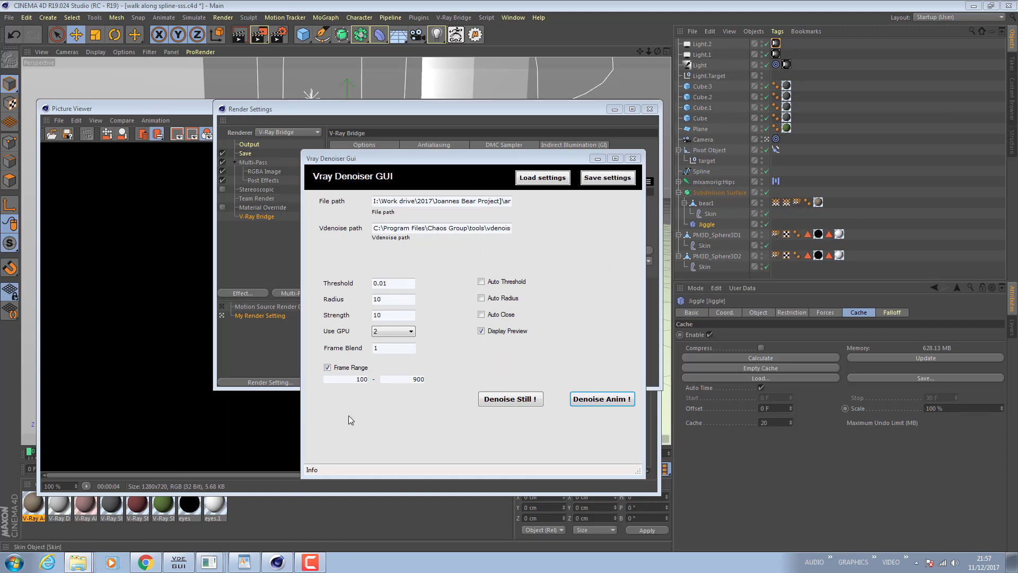
Step: Launch vrimg2exr.exe from the Chaos Group tools folder and set the converter's compression type to None
mouse_move(78, 561)
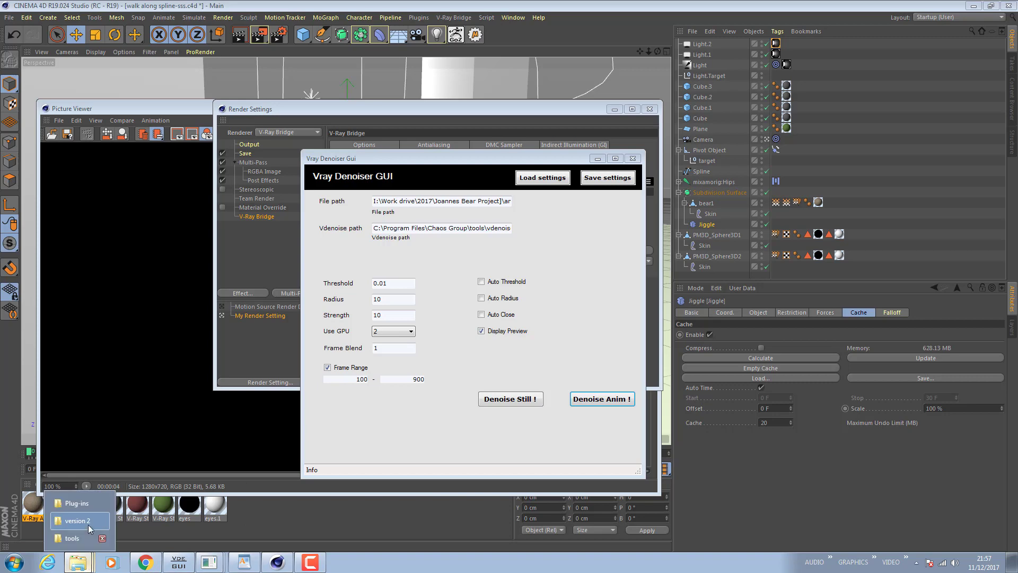
left_click(80, 538)
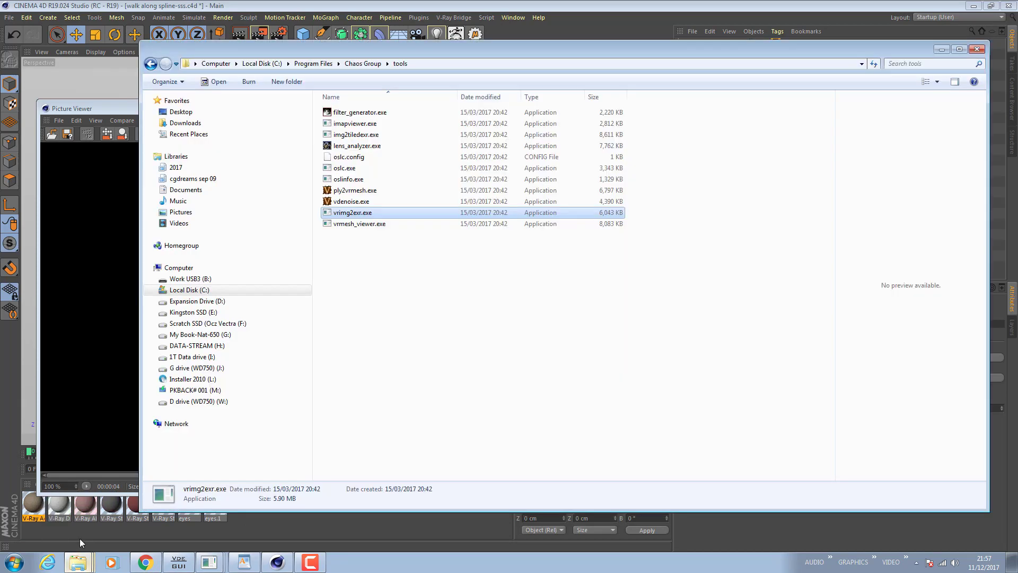
double_click(369, 212)
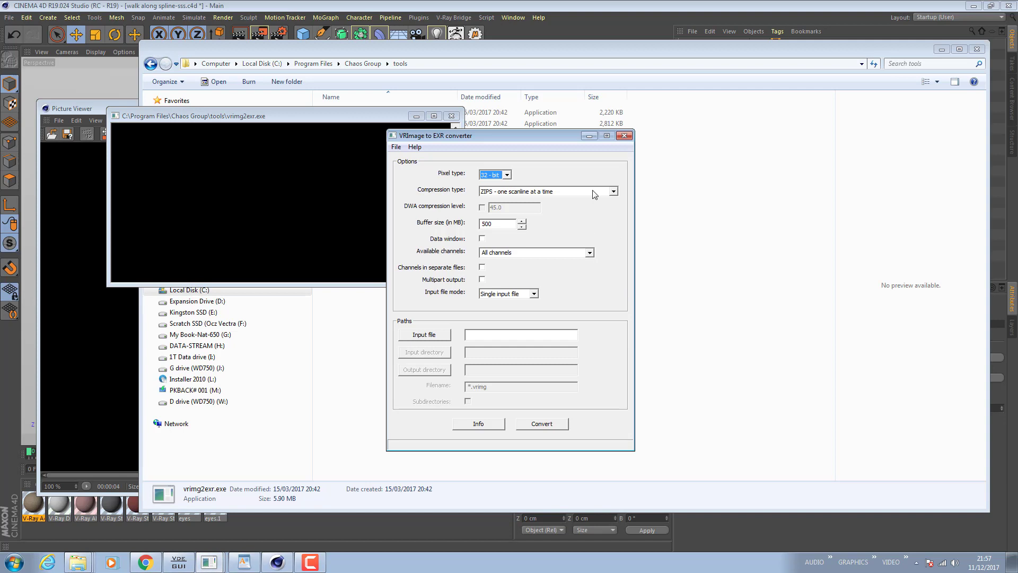
left_click(535, 194)
left_click(518, 198)
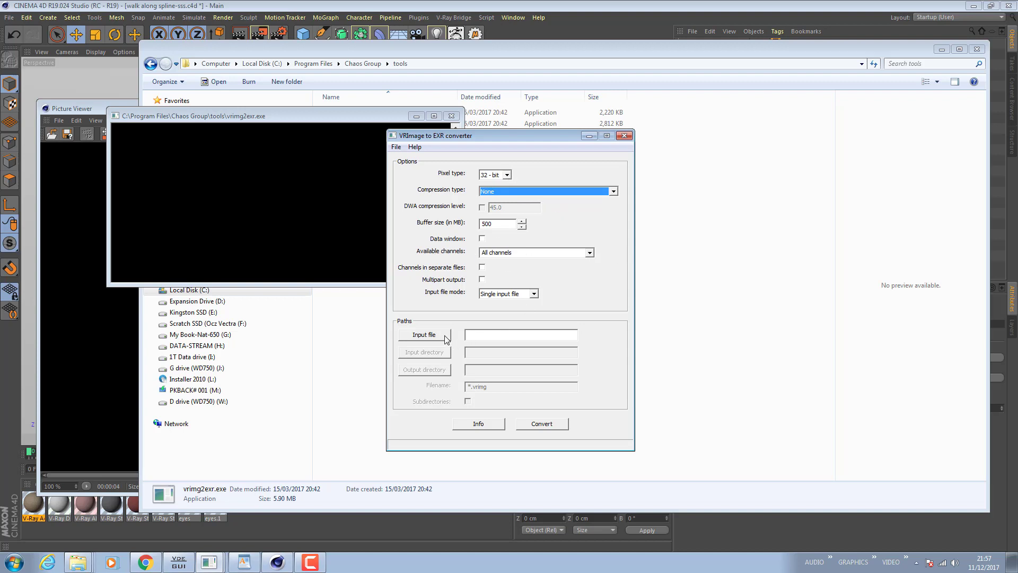
Step: Load bear_denoised_ocl.0000.vrimg as the input file, and change the input file mode to Multiple input files
left_click(424, 334)
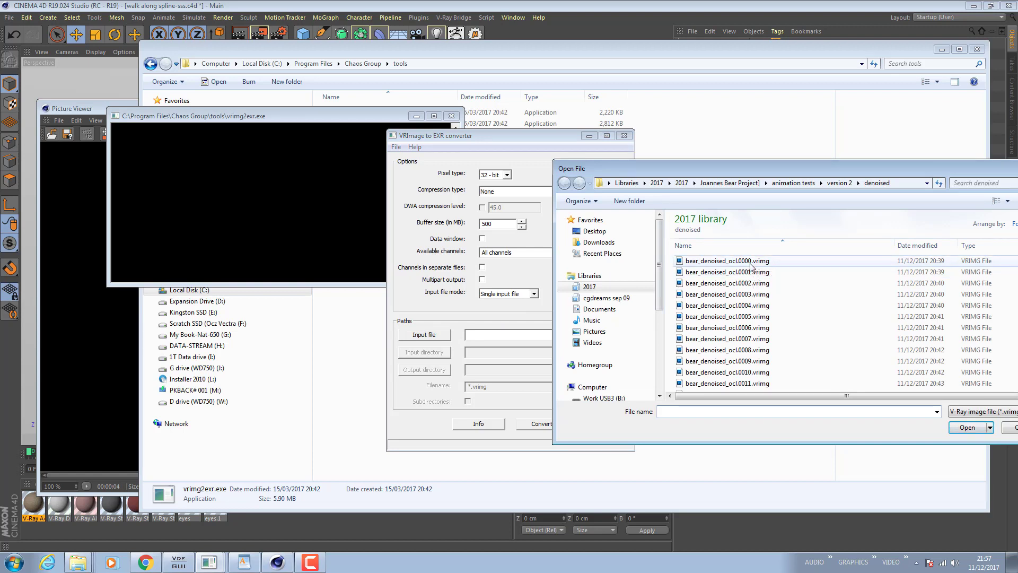
double_click(748, 262)
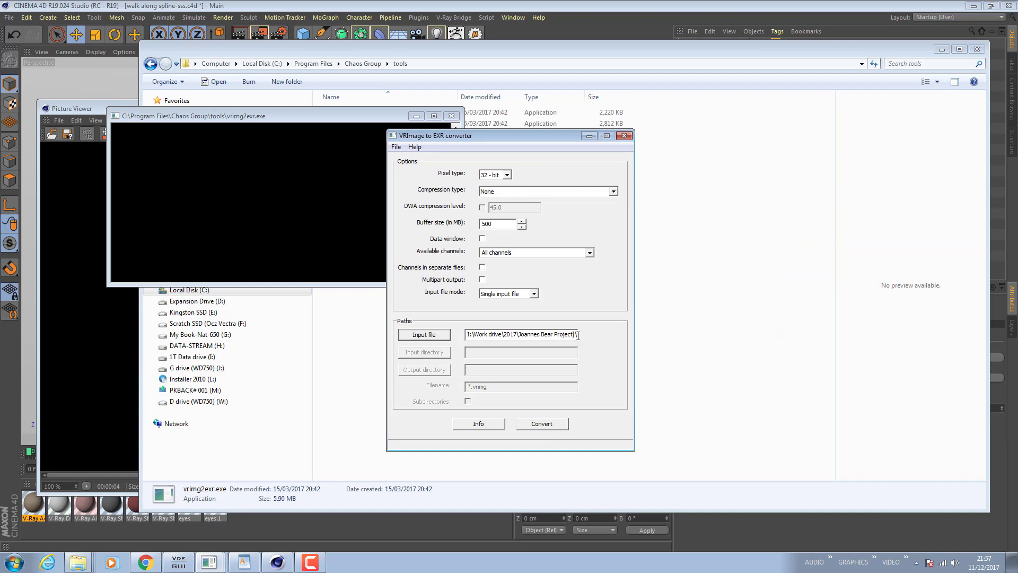
left_click(504, 294)
left_click(512, 311)
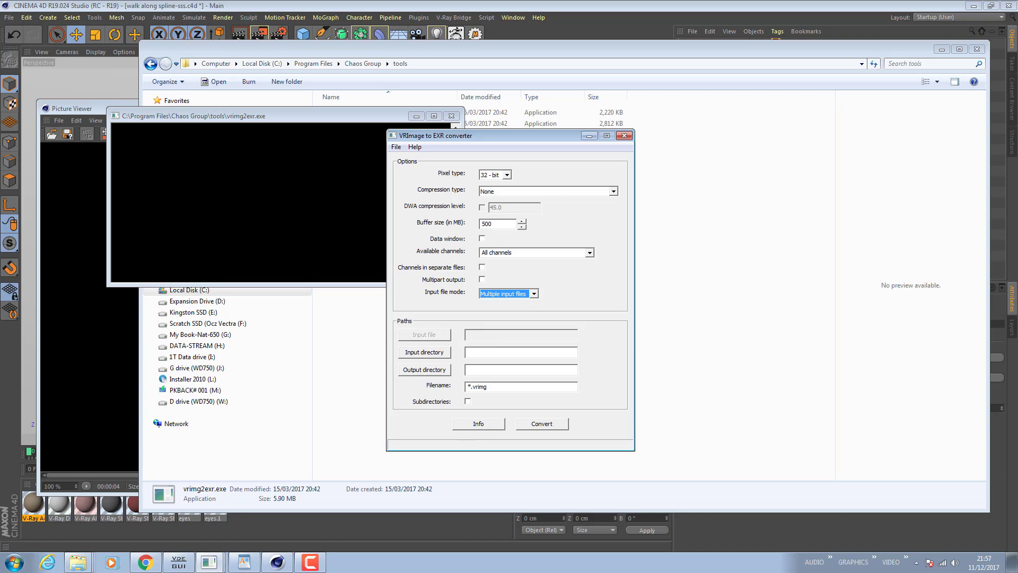
Step: Check the contents of the denoised and output folders inside version 2, and move the folder window aside
left_click_drag(1017, 50, 784, 51)
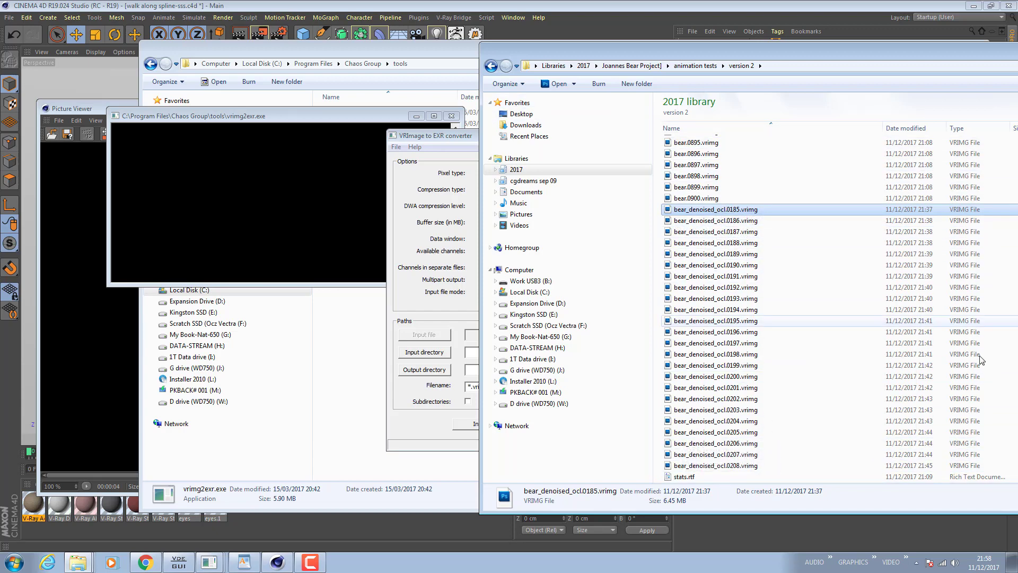
scroll(839, 307, "up", 20)
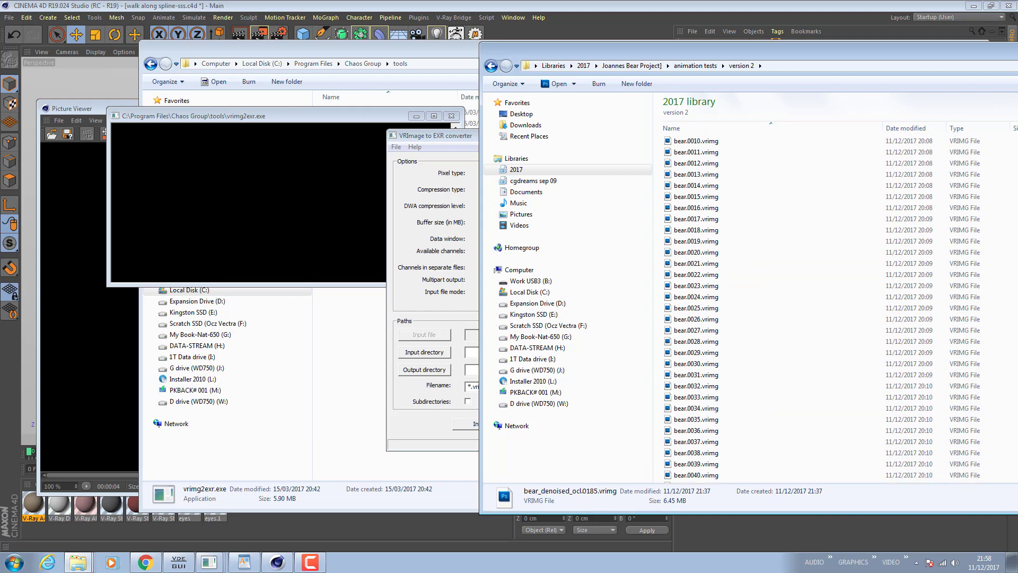
double_click(712, 143)
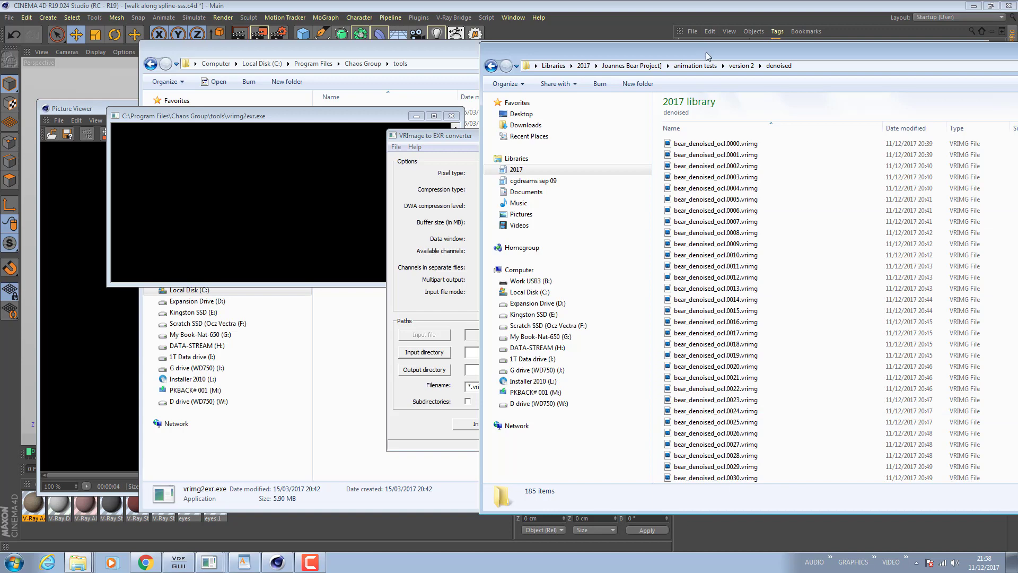
left_click_drag(706, 53, 1017, 78)
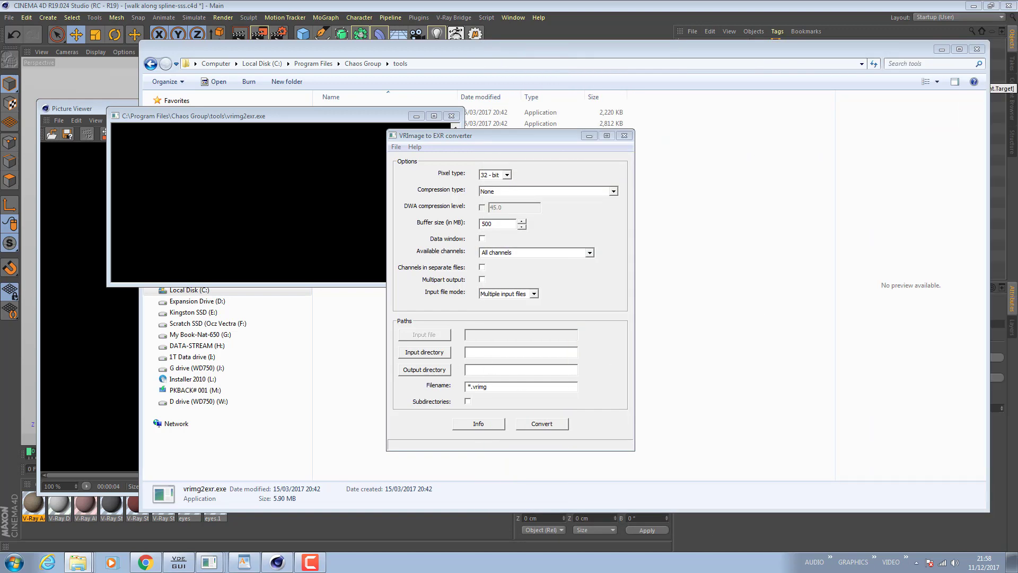
left_click_drag(1016, 78, 524, 107)
left_click(665, 120)
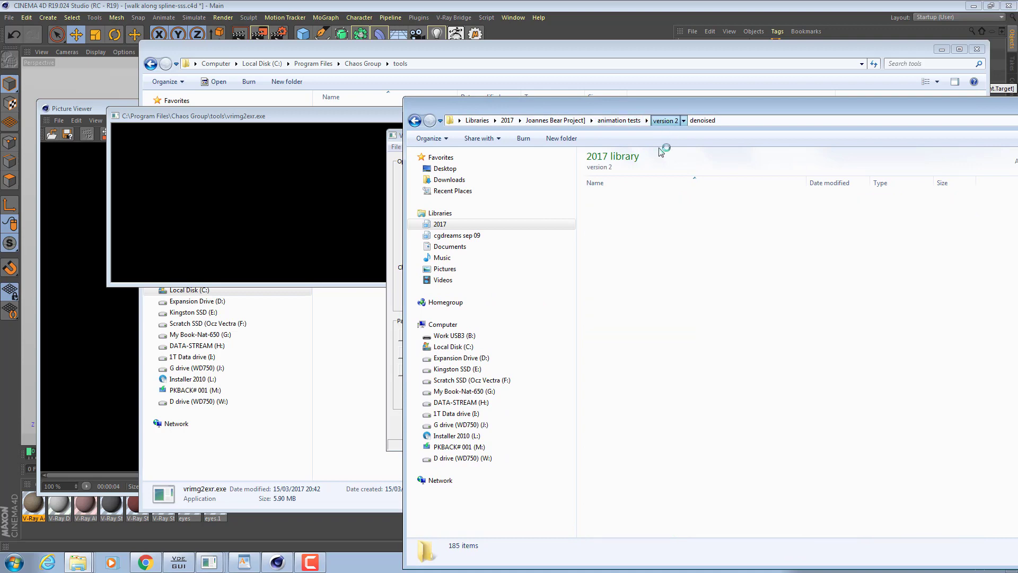
double_click(617, 214)
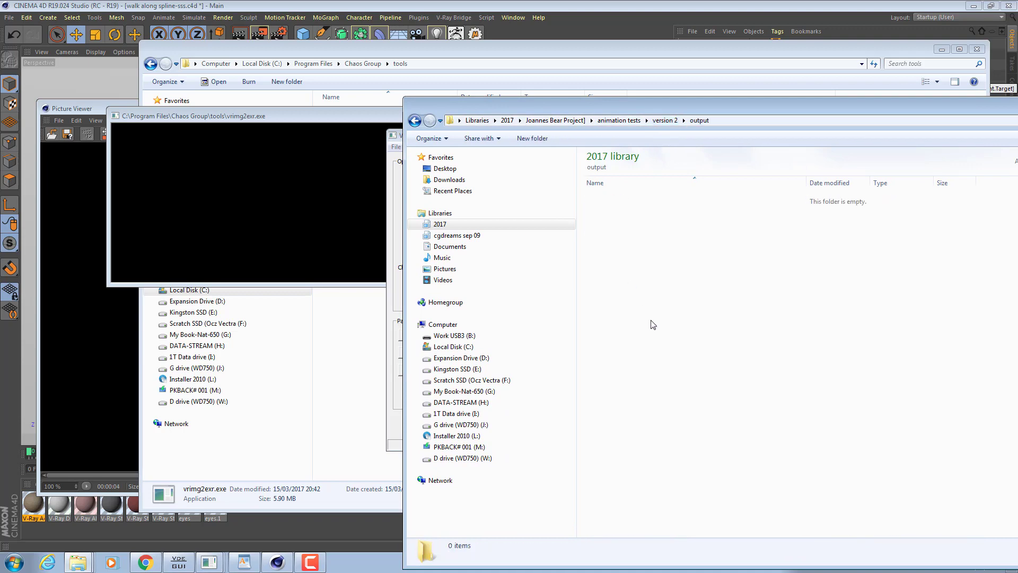
left_click_drag(657, 112, 1015, 112)
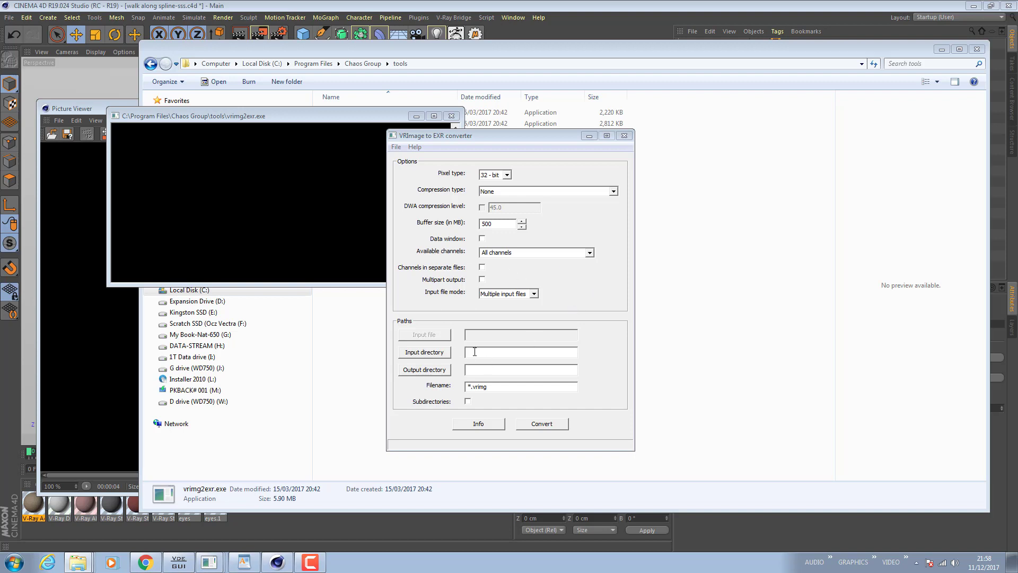
Step: Set the converter's input directory to the denoised folder inside animation tests, version 2, in the 2017 library
left_click(434, 354)
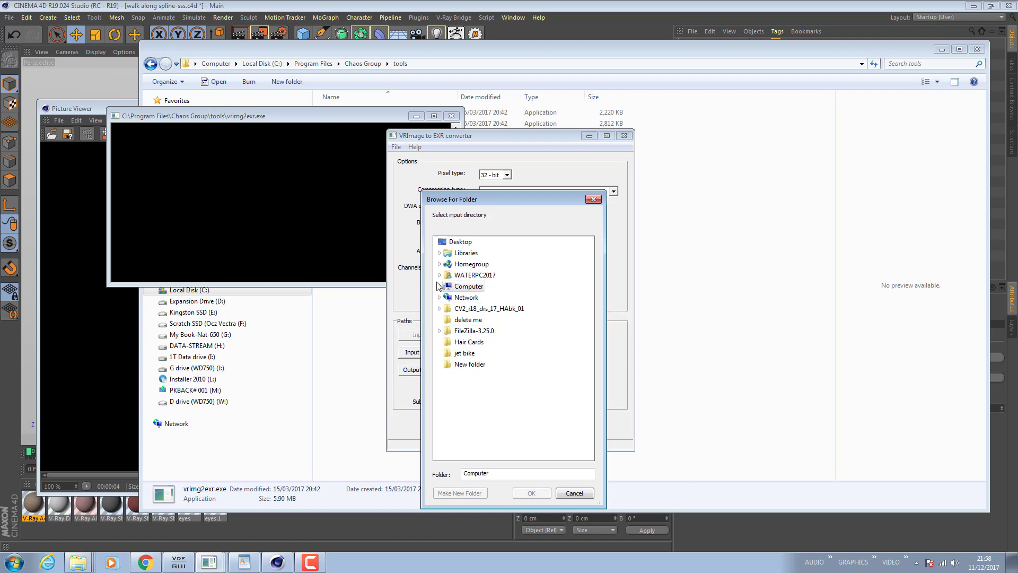
left_click(440, 252)
double_click(466, 264)
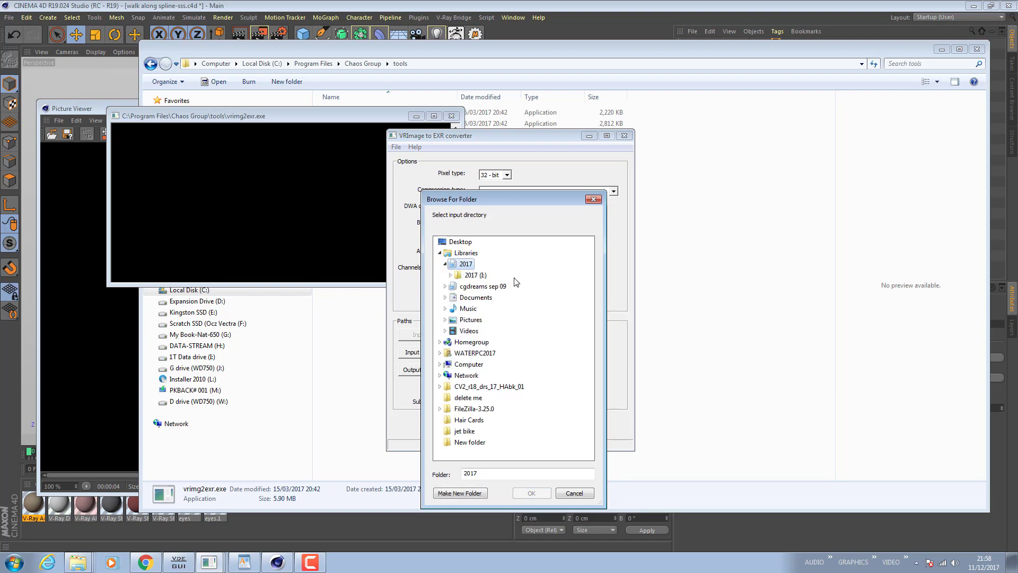
double_click(484, 277)
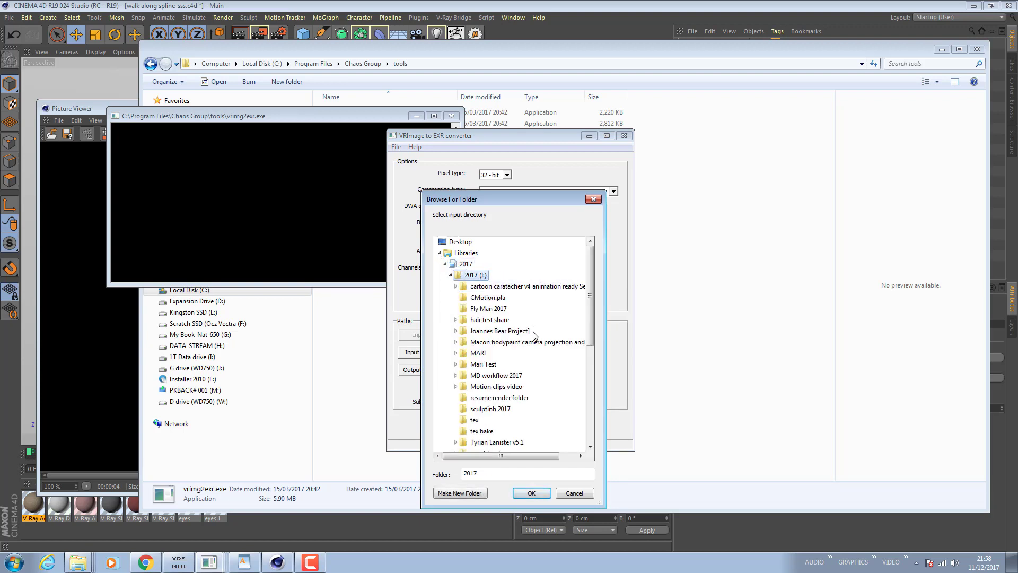
double_click(512, 331)
double_click(497, 342)
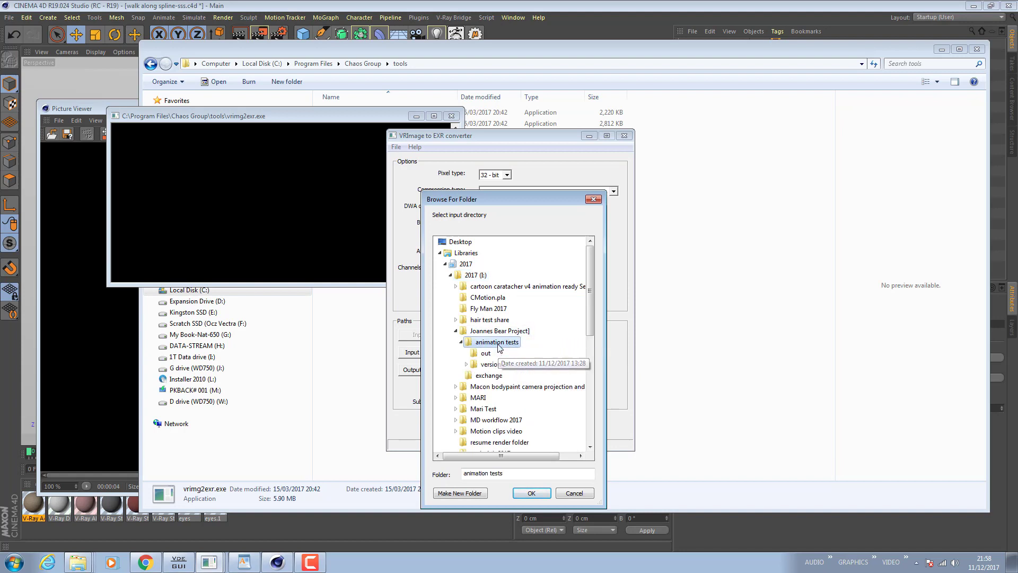
double_click(492, 364)
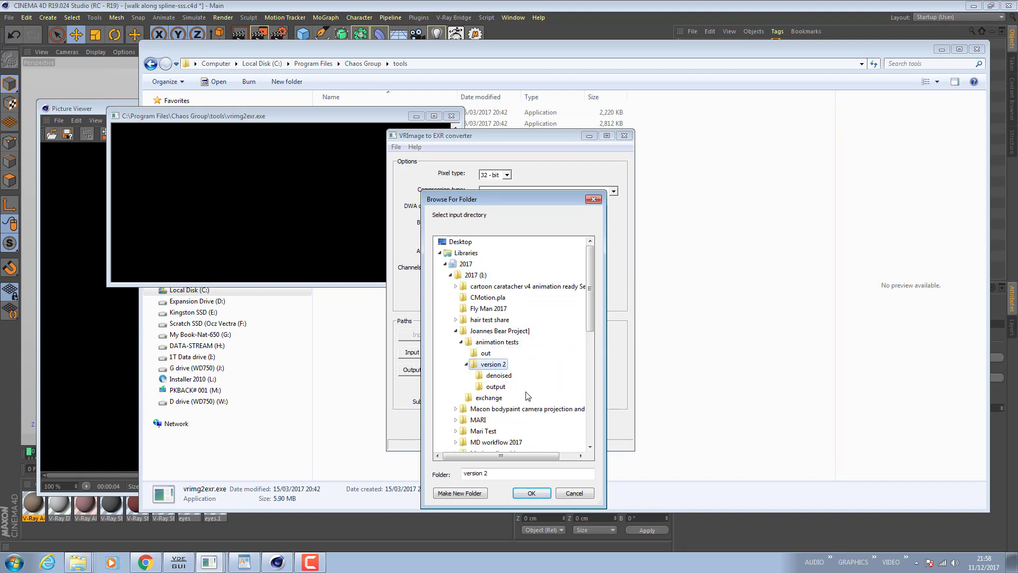
left_click(504, 377)
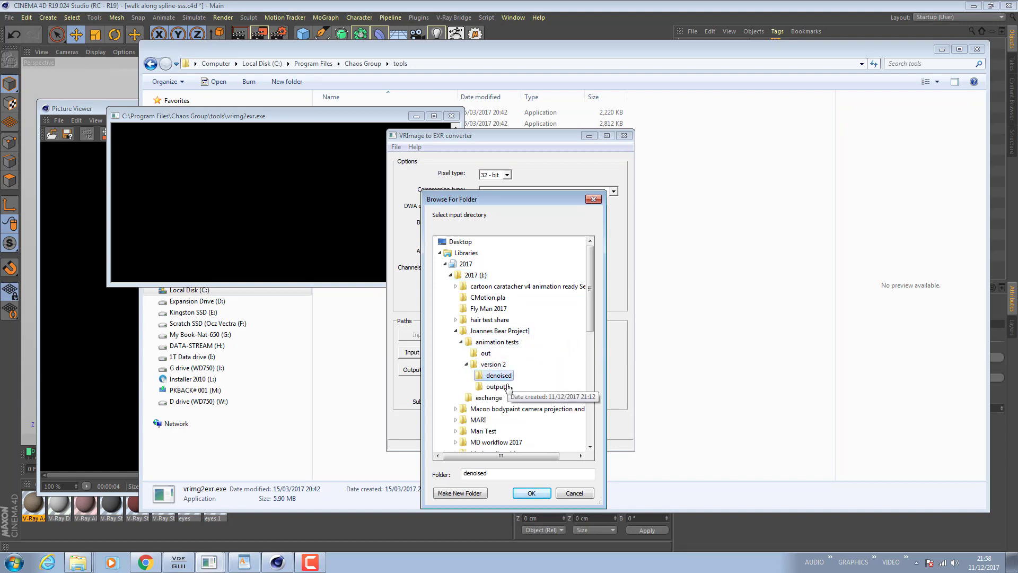
left_click(530, 494)
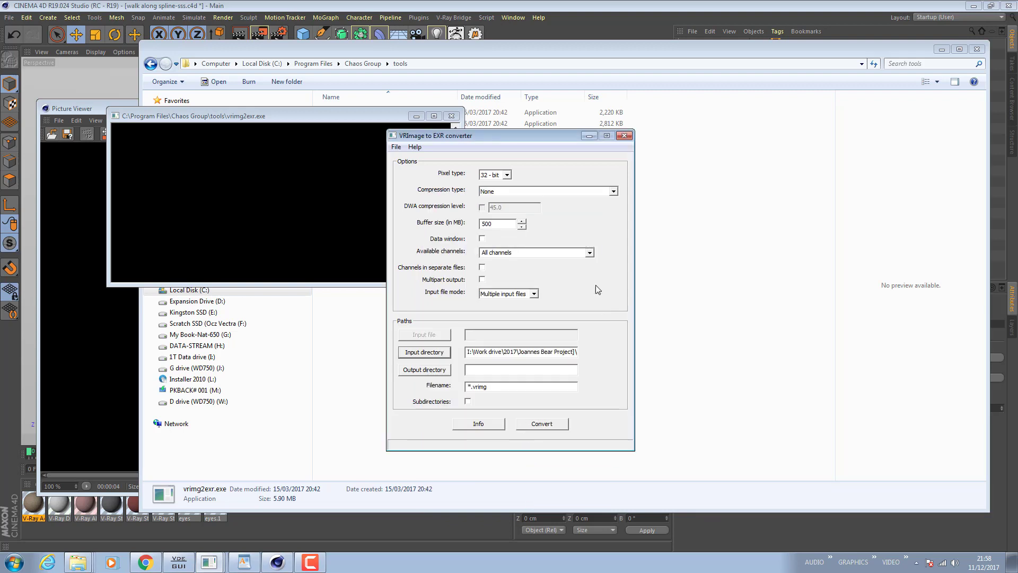
Step: Set the converter's output directory to the output folder inside animation tests, version 2, in the 2017 library
left_click(440, 373)
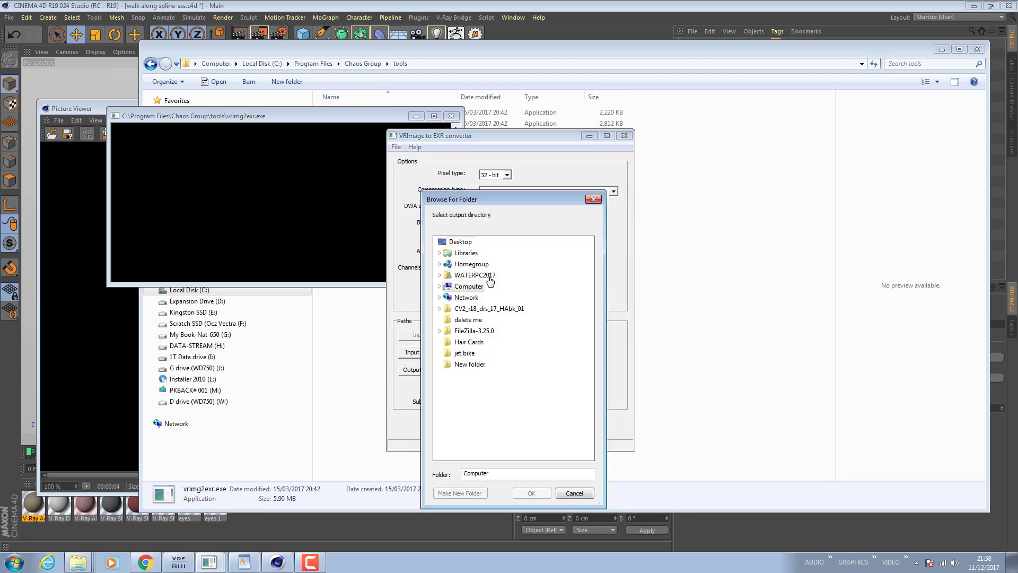
left_click(441, 254)
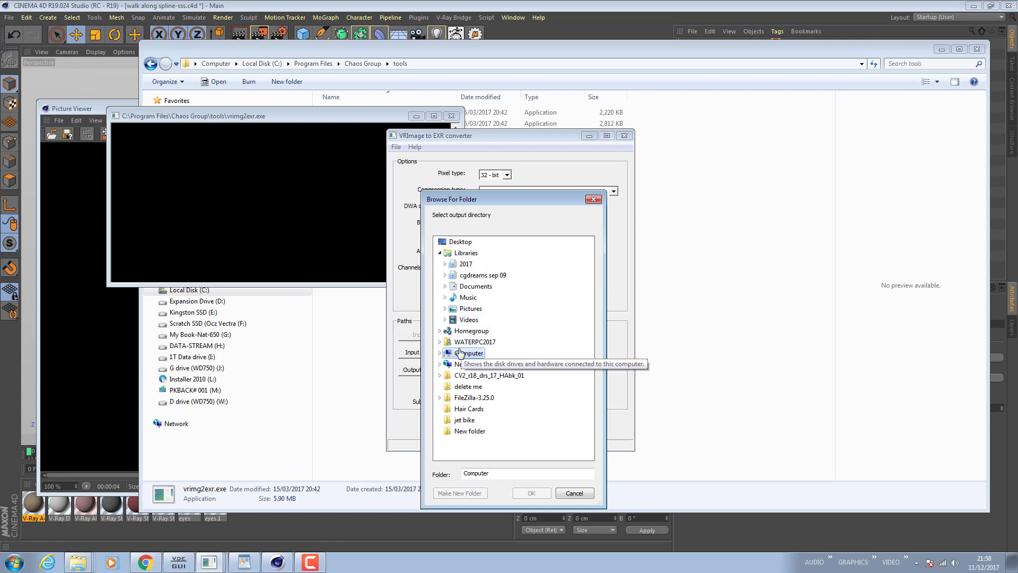
left_click(466, 263)
left_click(485, 273)
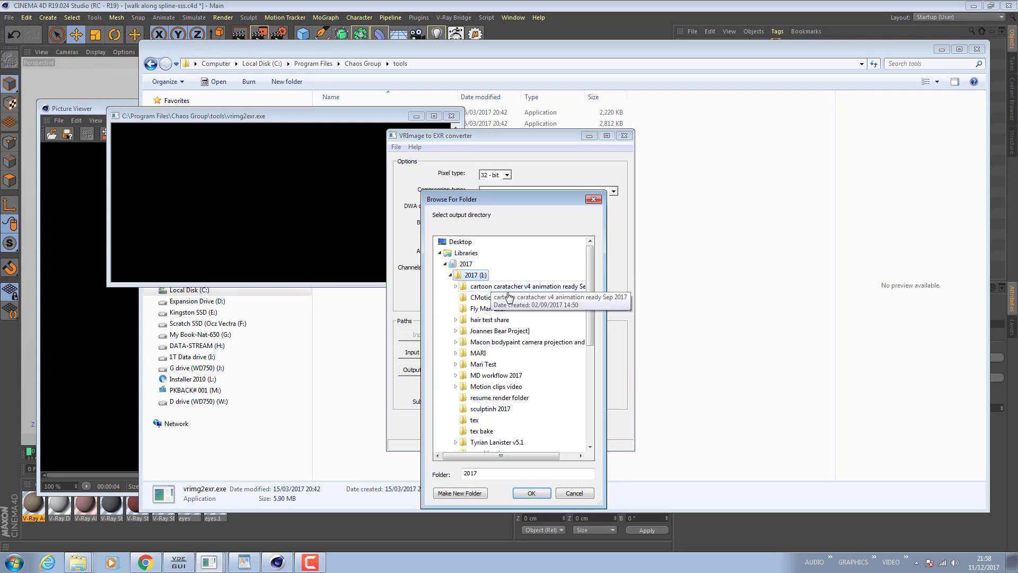
left_click(518, 332)
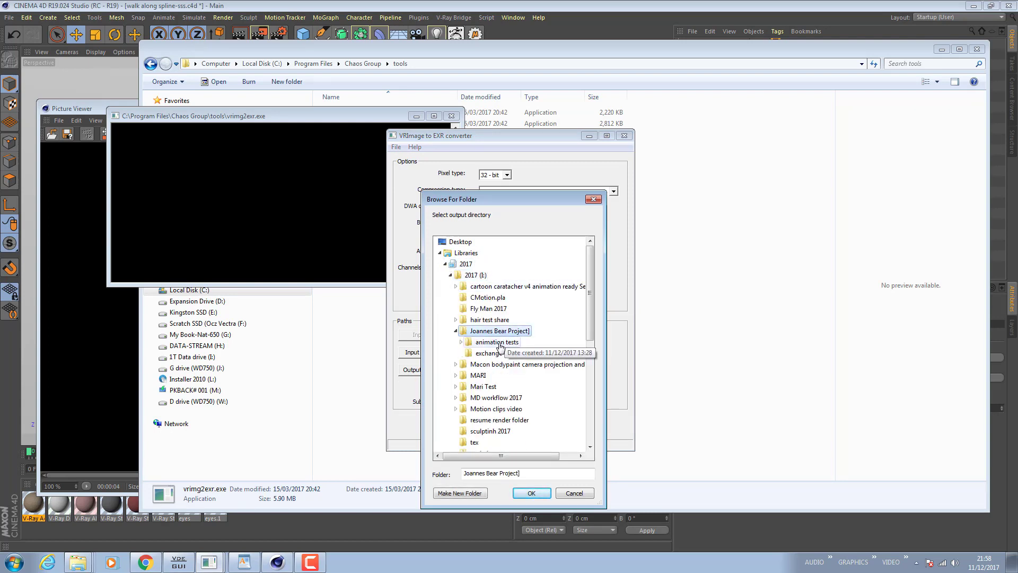
left_click(498, 343)
left_click(493, 364)
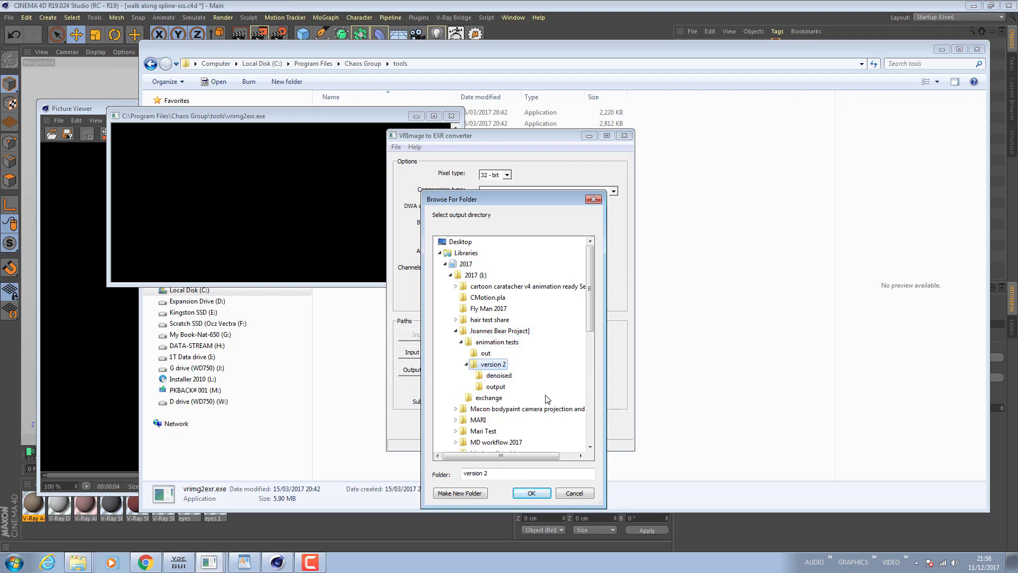
left_click(503, 388)
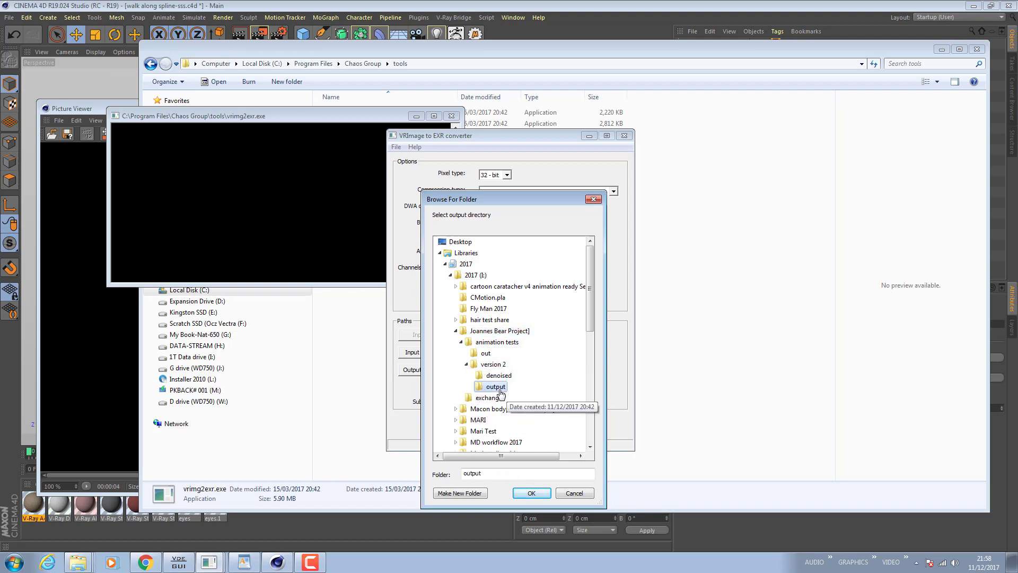
left_click(533, 491)
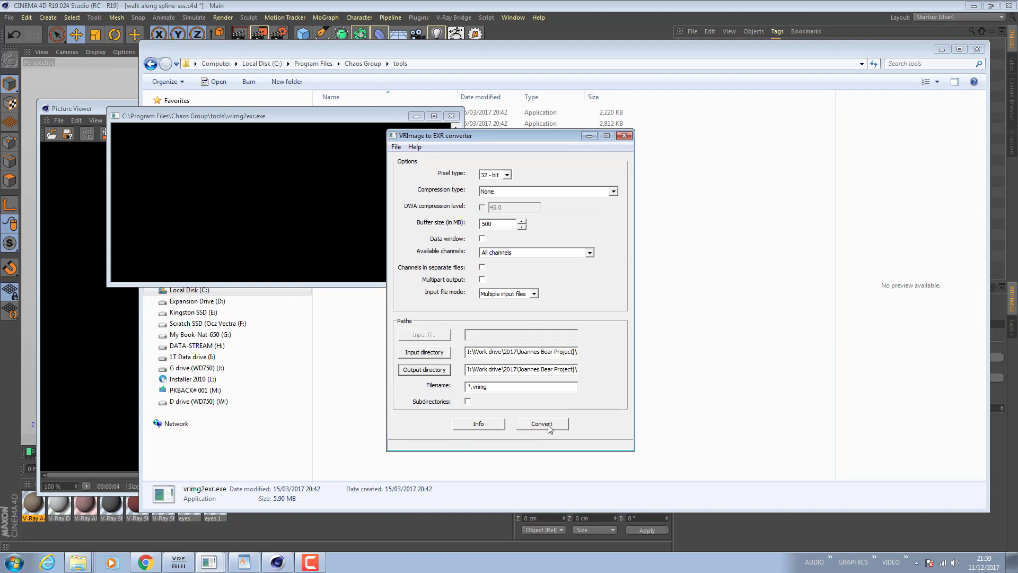
Step: Keep All channels as the converter's available channels and start converting the denoised frames to EXR
left_click(514, 252)
left_click(588, 252)
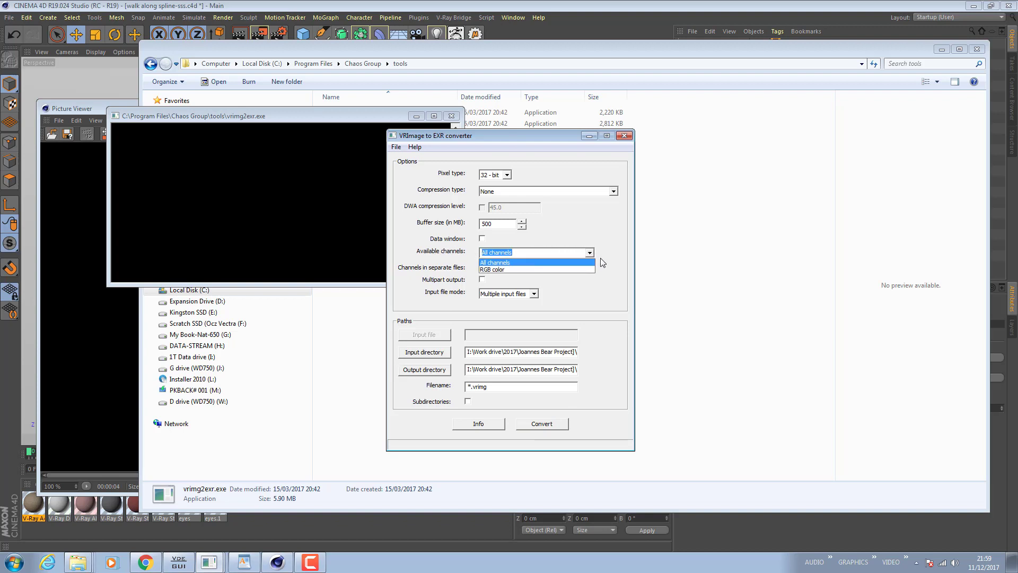
left_click(605, 259)
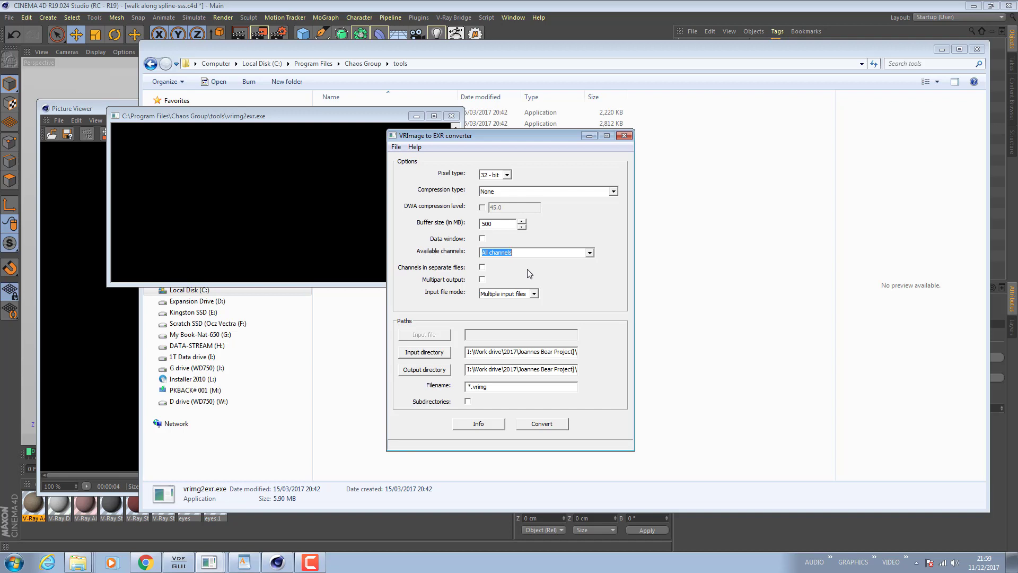
left_click(533, 427)
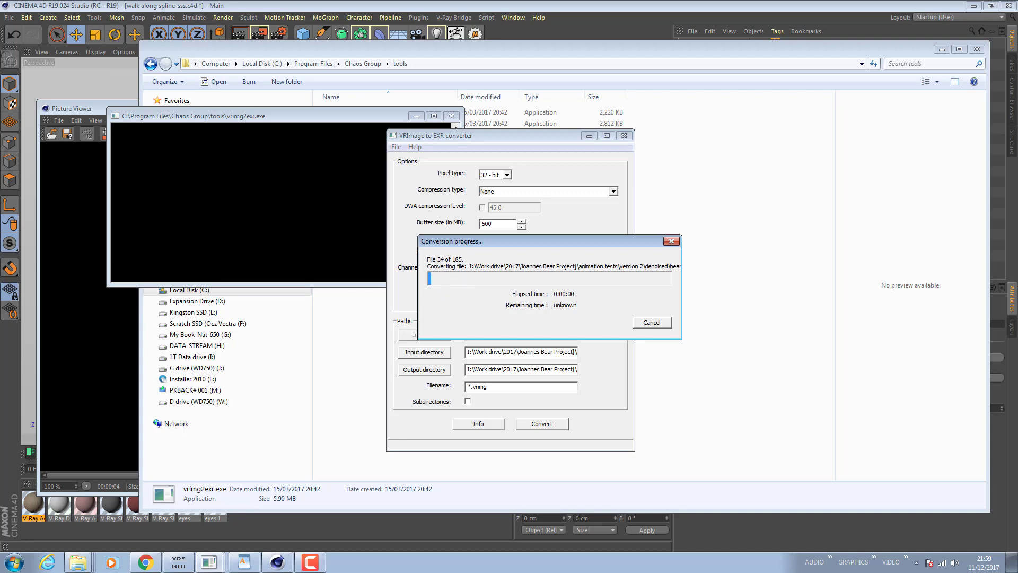
Step: Check the converted bear_denoised_ocl EXR frames in the output folder, and dismiss the conversion progress window
left_click_drag(1017, 138, 522, 62)
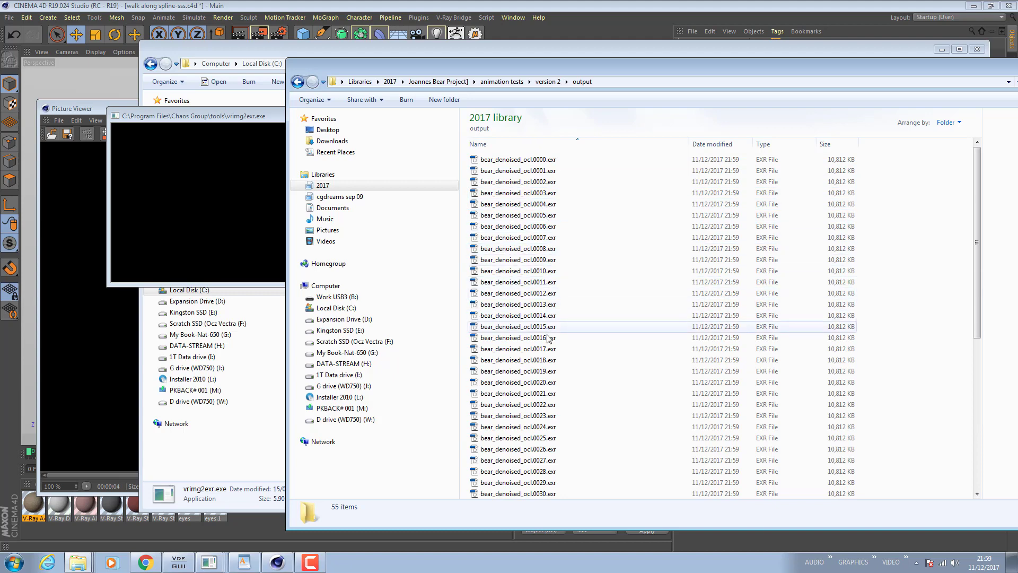
left_click(519, 160)
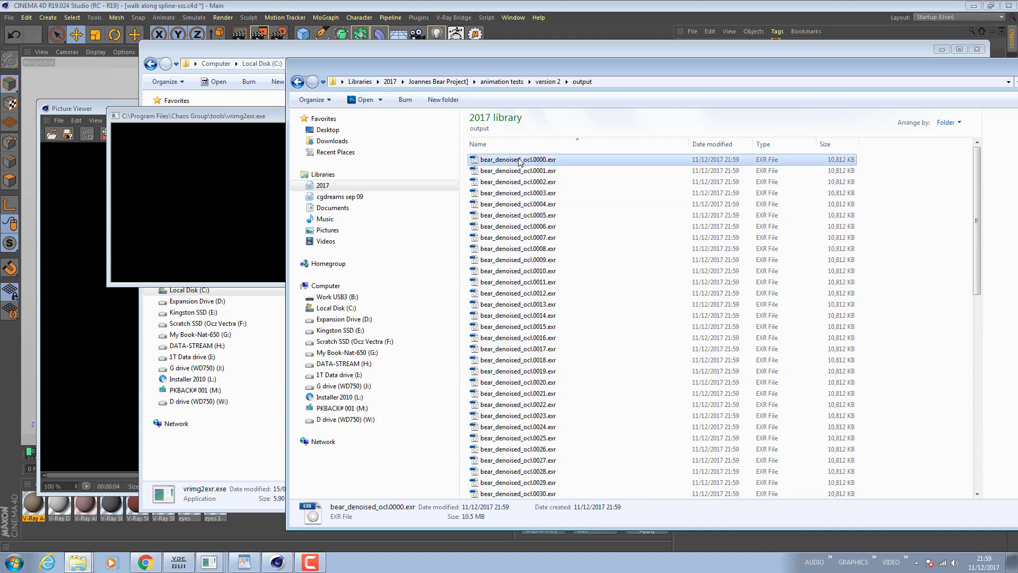
left_click(542, 494)
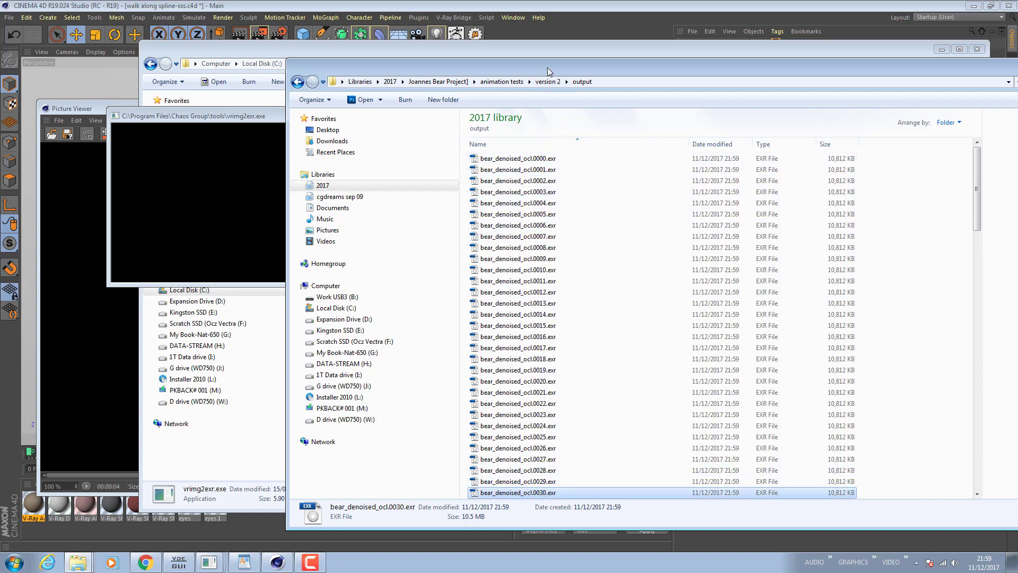
left_click_drag(547, 68, 1017, 96)
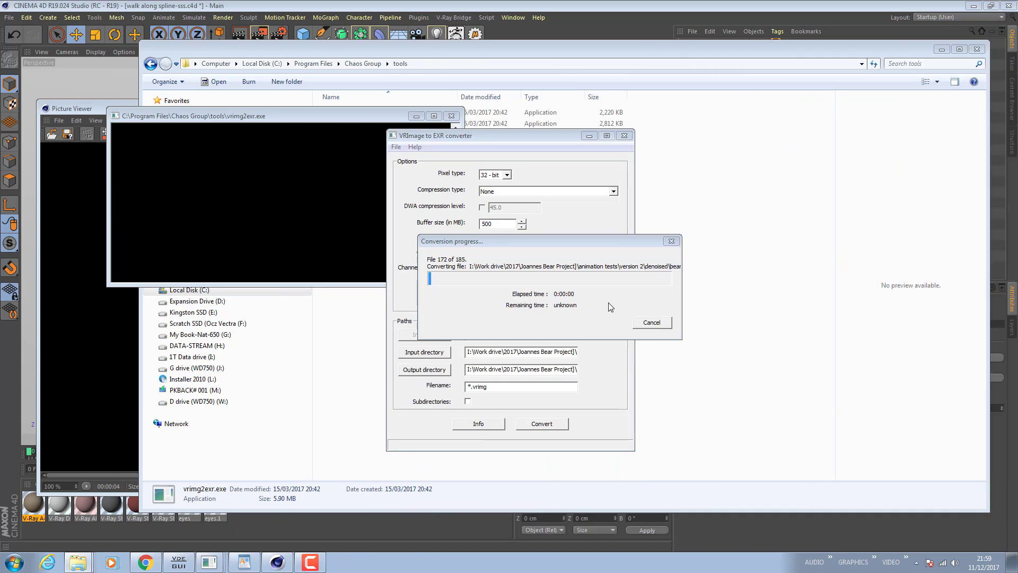
left_click(652, 323)
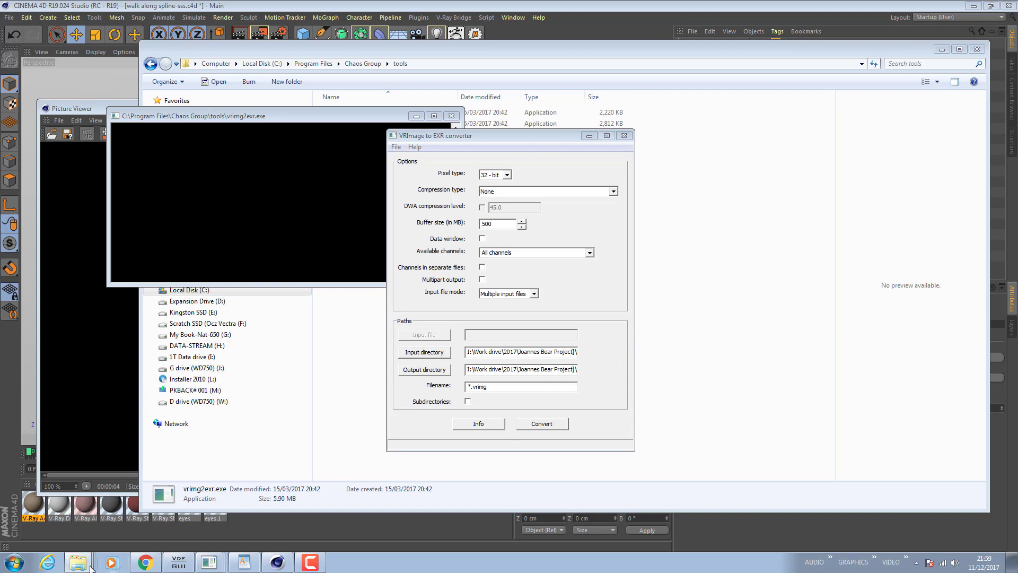
left_click(717, 333)
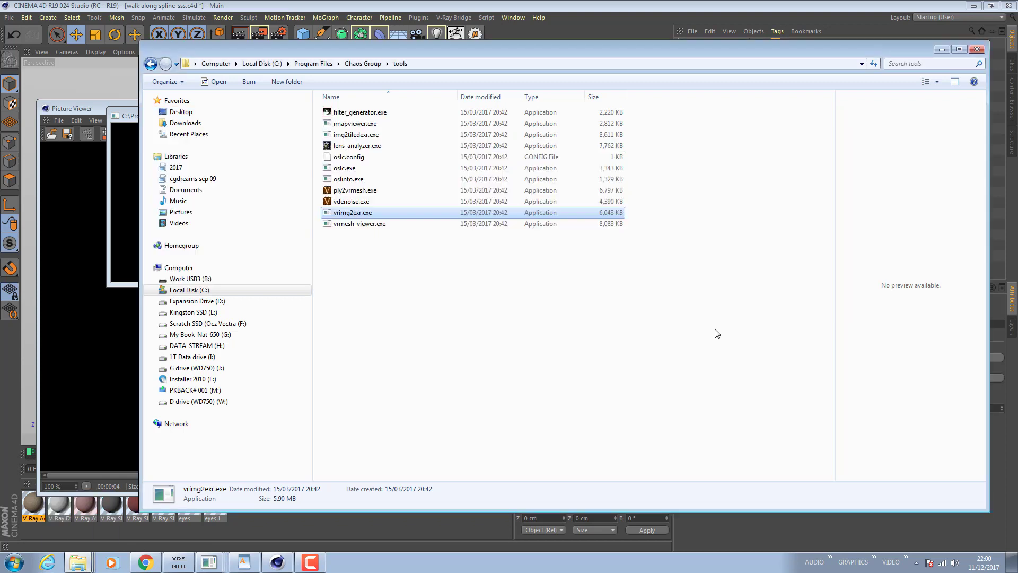
left_click(717, 333)
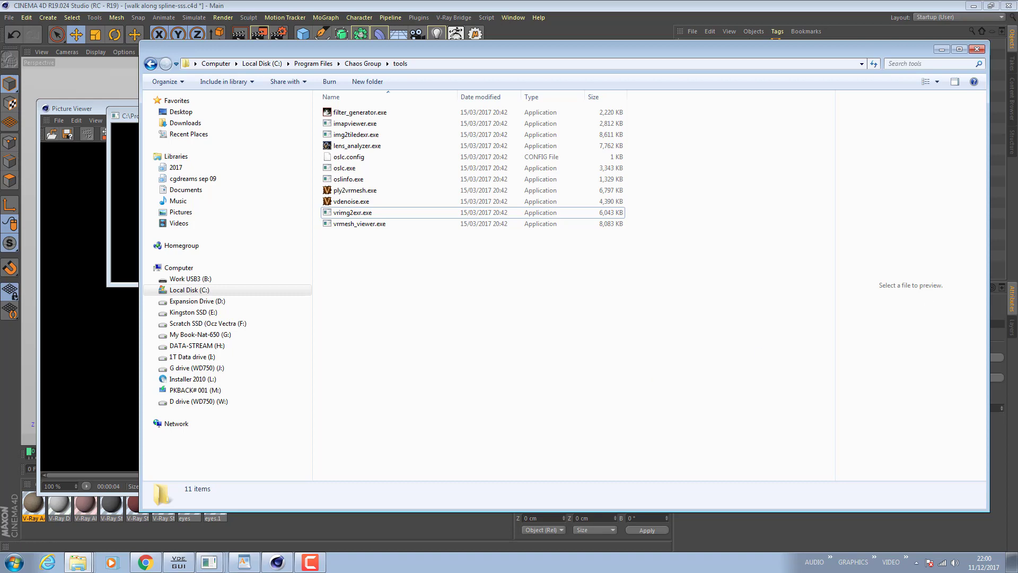
left_click_drag(1017, 58, 1017, 85)
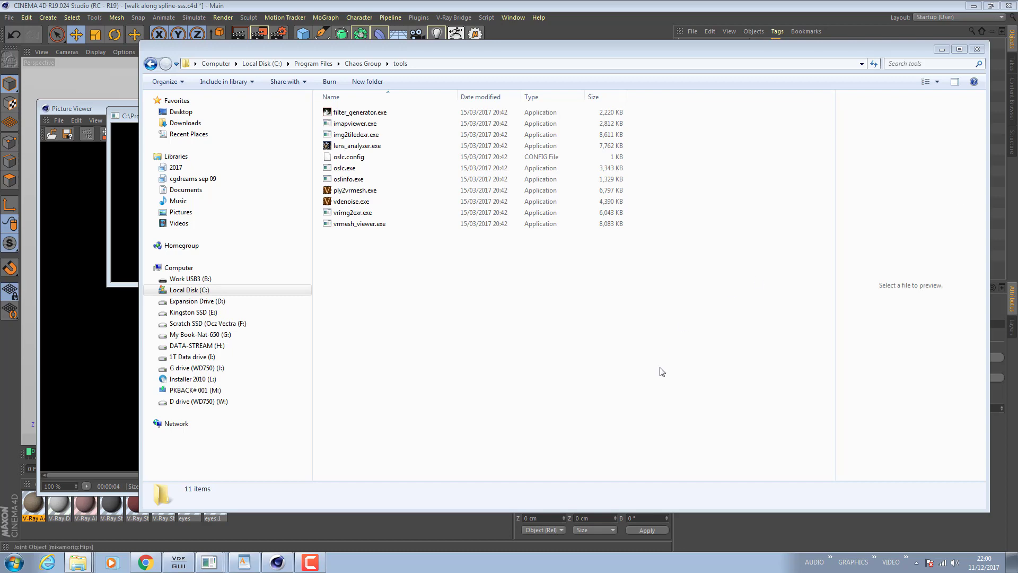
Step: Minimise the tools folder and place the Vray Denoiser window beside the VRImage to EXR converter
left_click(941, 50)
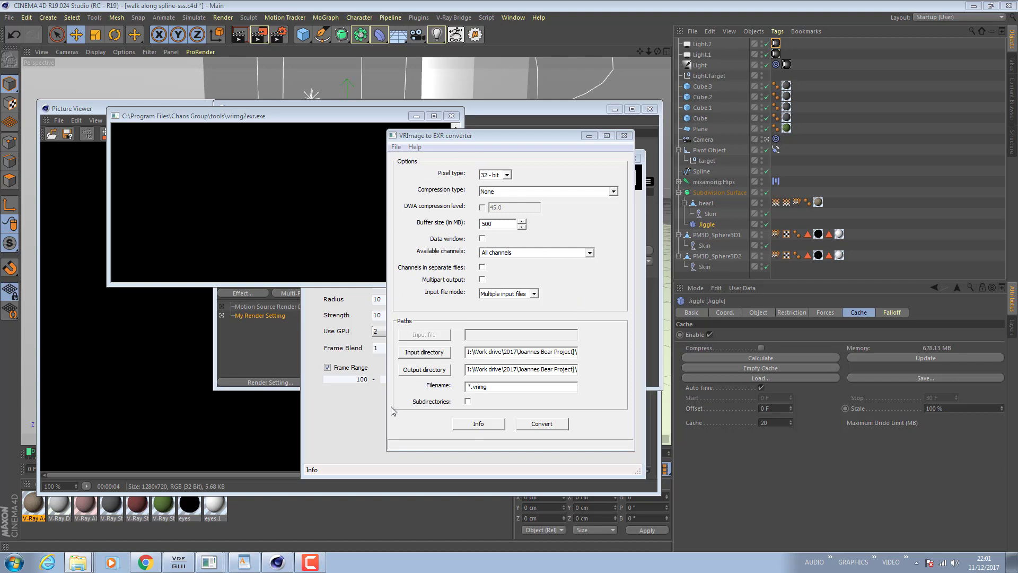
left_click(368, 430)
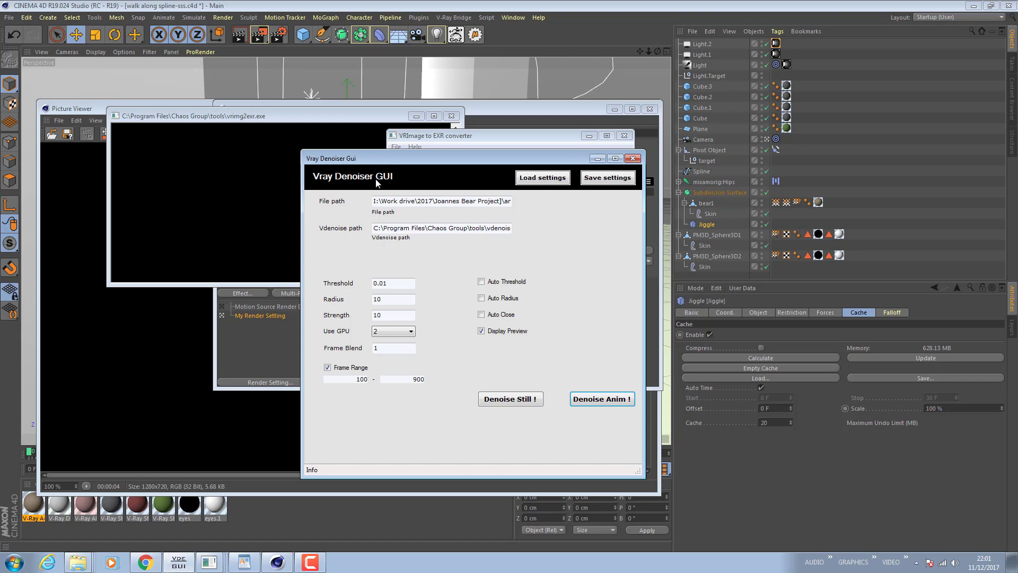
left_click_drag(408, 157, 146, 126)
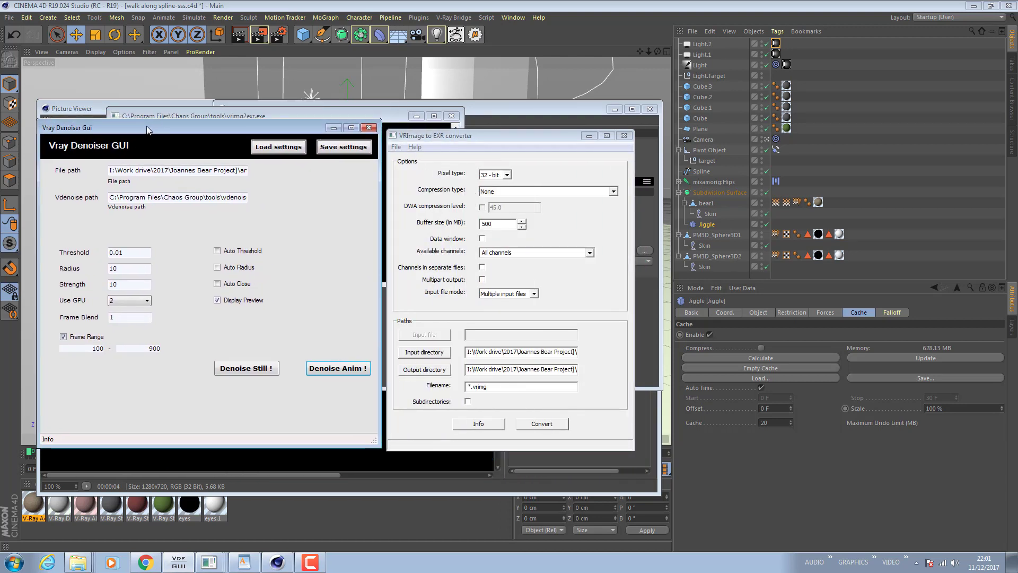
left_click(492, 136)
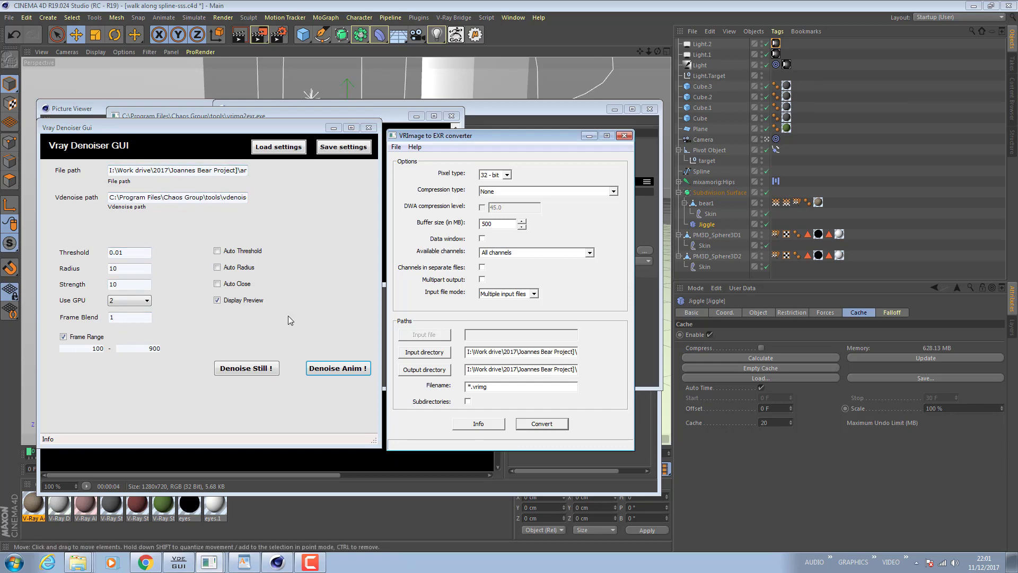
mouse_move(1017, 101)
left_mouse_down()
mouse_move(547, 86)
mouse_move(1017, 90)
left_mouse_up()
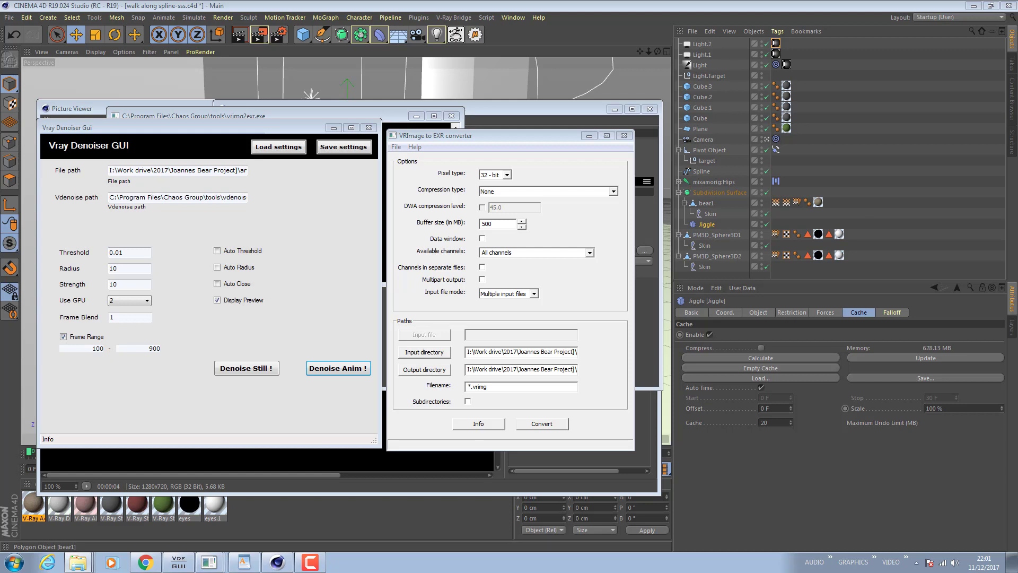
Step: Set the converter's input directory to the version 2 folder inside animation tests in the 2017 library
left_click(442, 353)
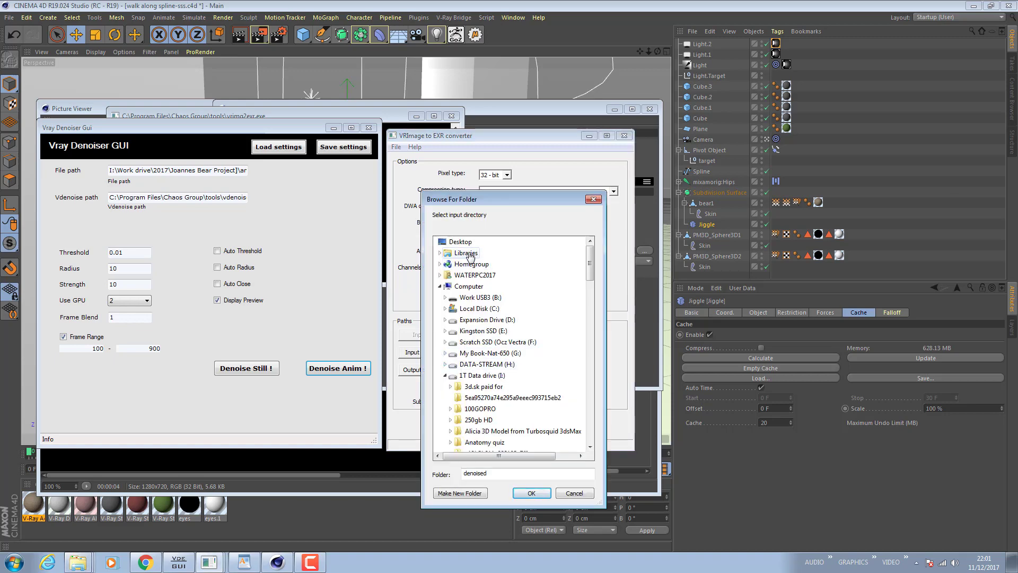
left_click(471, 253)
left_click(440, 252)
left_click(475, 275)
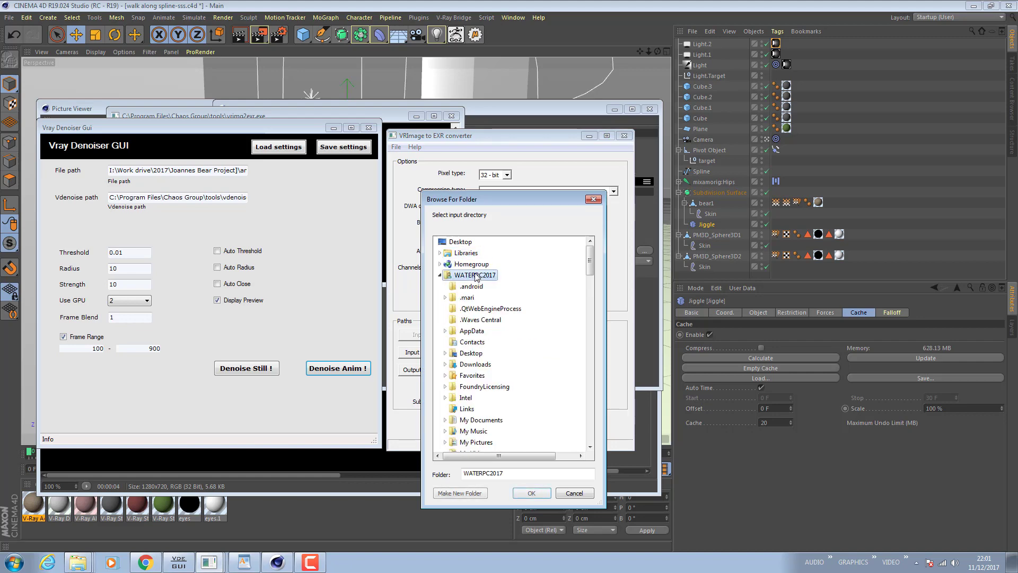
left_click(441, 254)
left_click(465, 266)
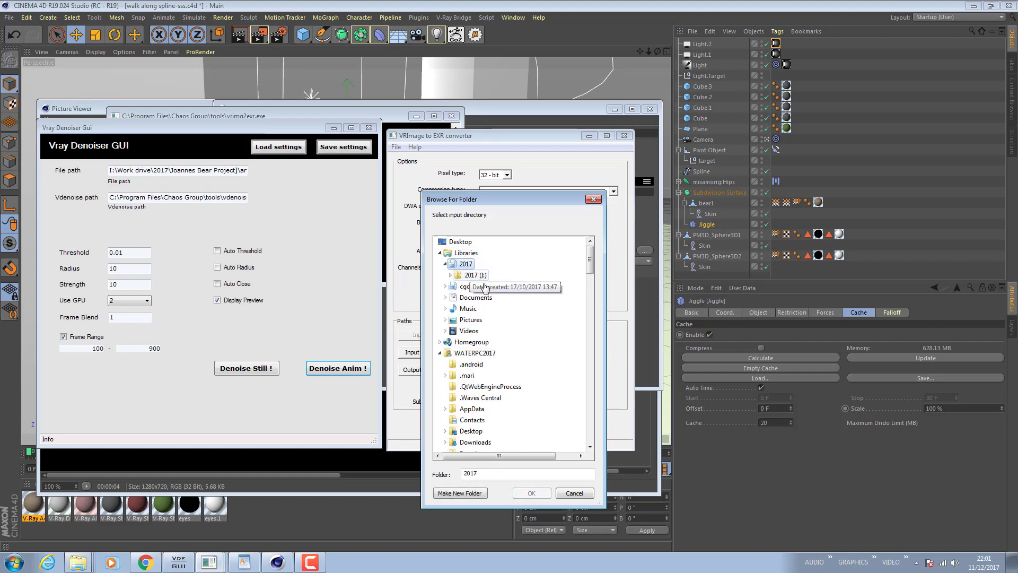
left_click(477, 276)
left_click(501, 286)
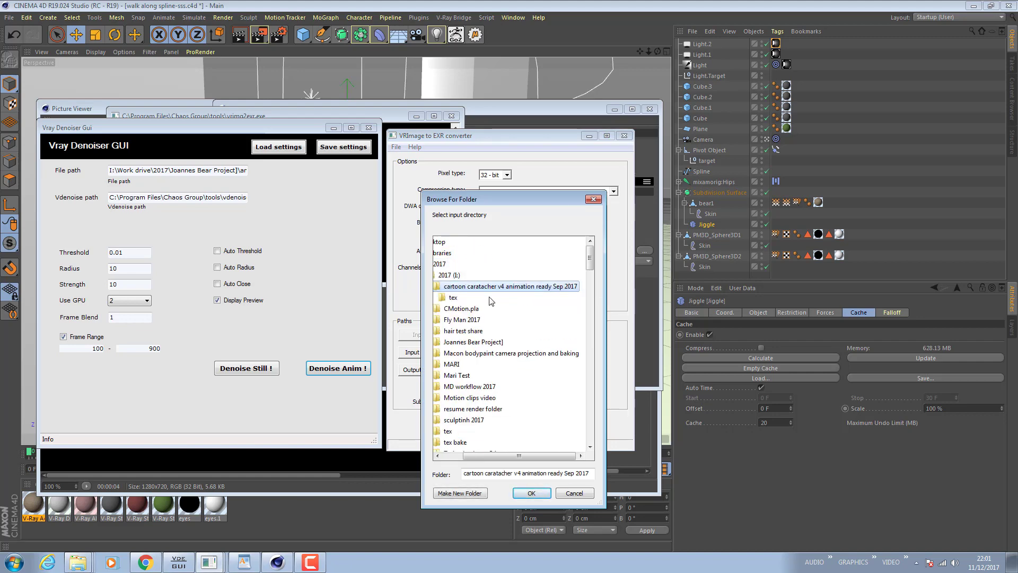
left_click(493, 342)
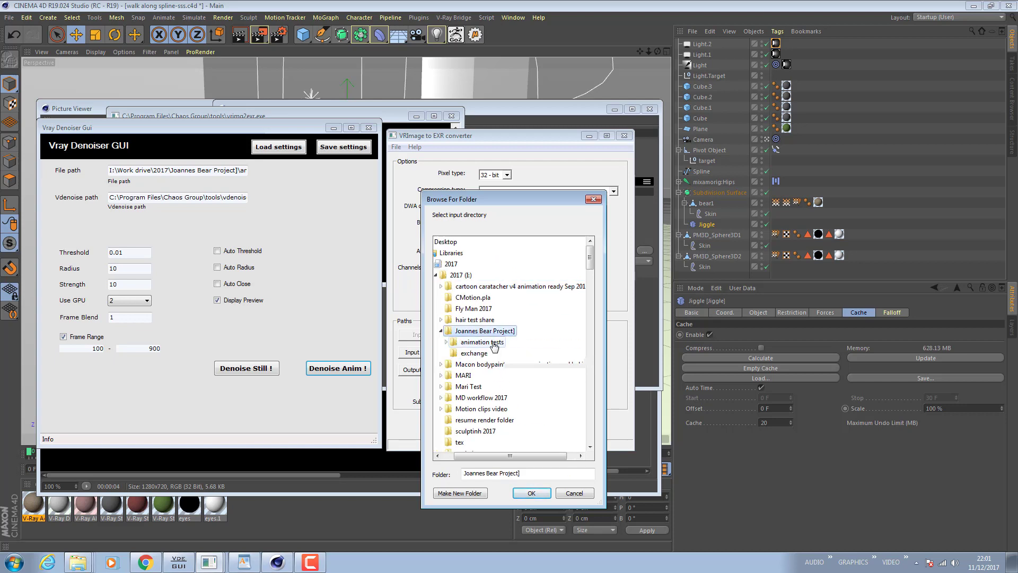
left_click(486, 343)
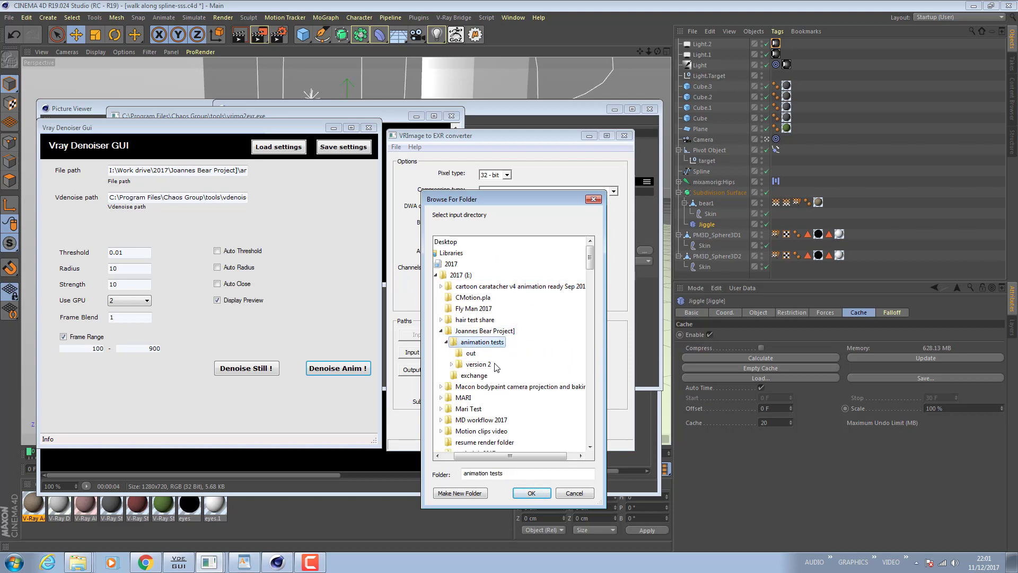
left_click(480, 365)
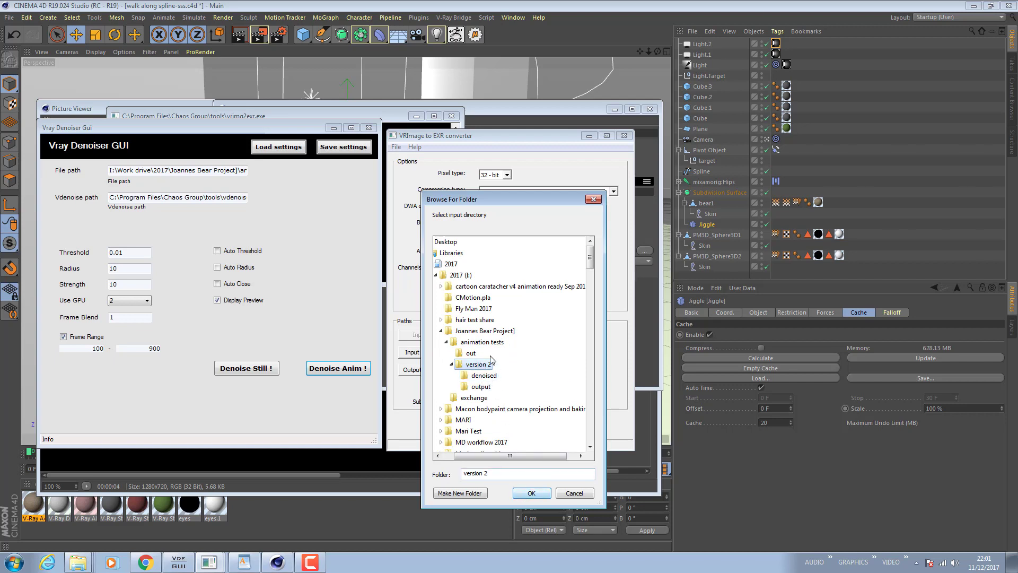
left_click(532, 493)
Step: Bring the version 2 folder into view and move bear_denoised_ocl.0185.vrimg through bear_denoised_ocl.0208.vrimg into the denoised folder
left_click_drag(1017, 58, 378, 72)
left_click(538, 79)
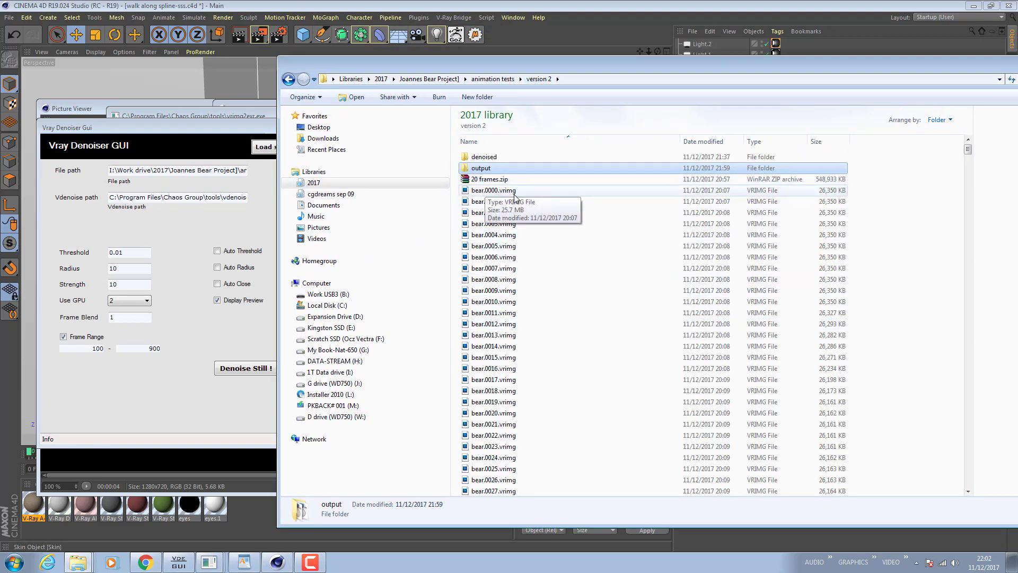
left_click_drag(869, 64, 721, 56)
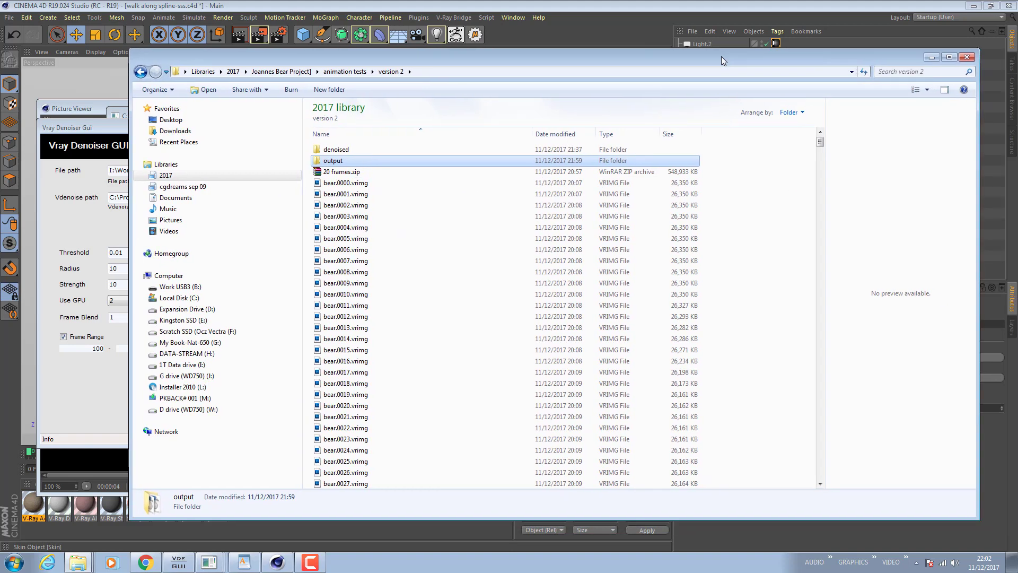
left_click_drag(822, 142, 827, 478)
left_click(371, 215)
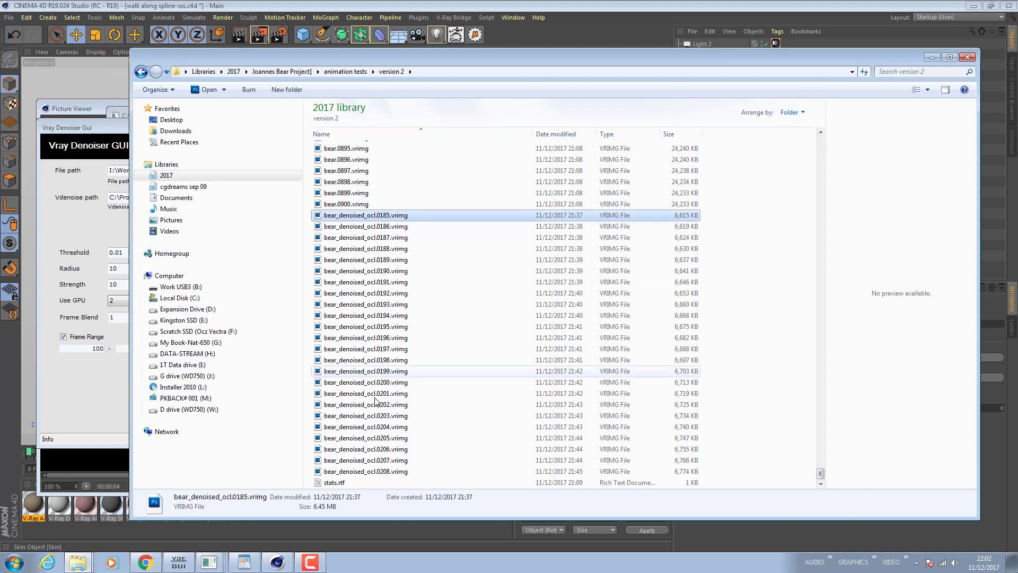
left_click(392, 470, "shift")
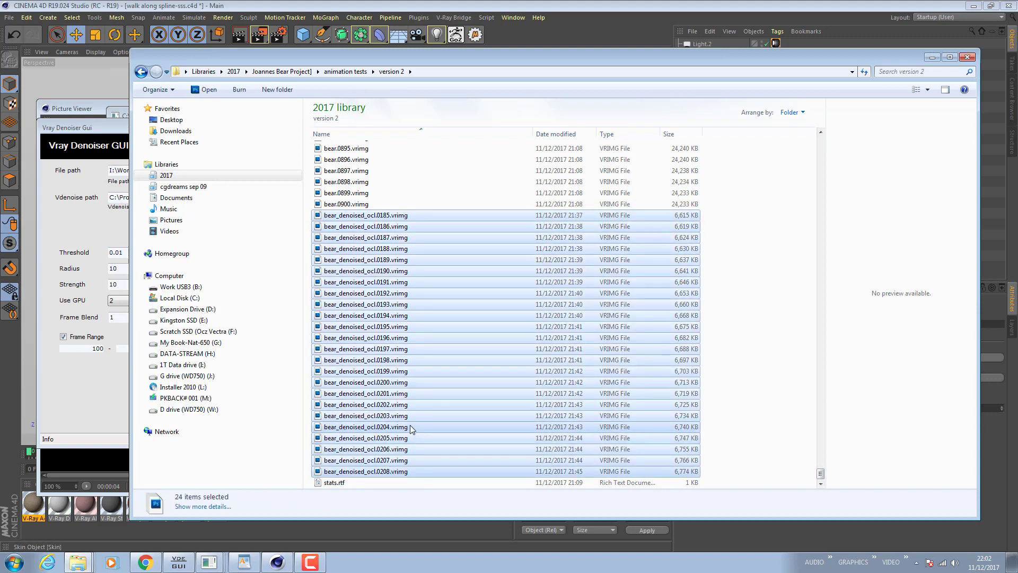
left_click_drag(820, 473, 821, 140)
double_click(339, 151)
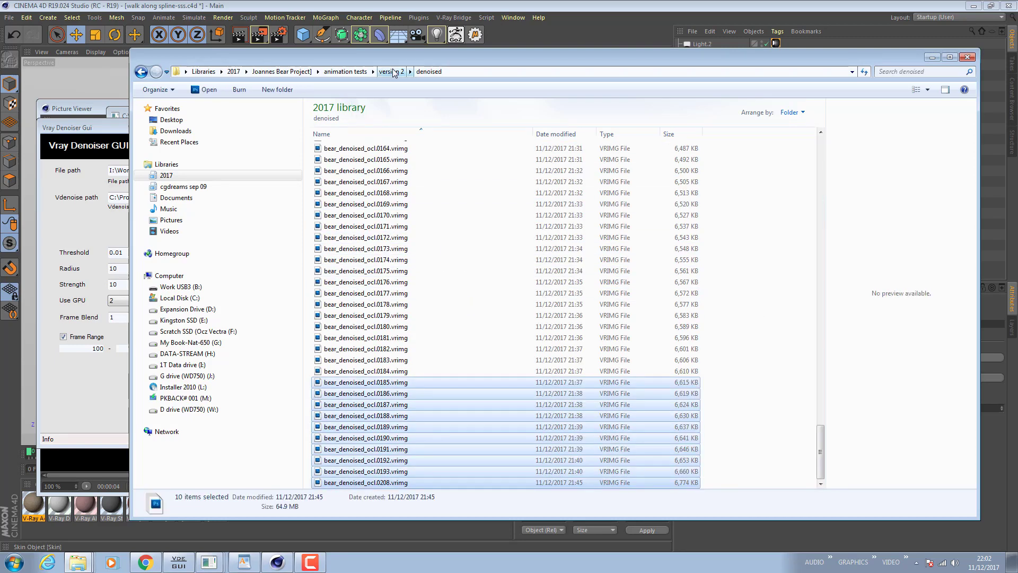
Step: Go back to the version 2 folder and move its window aside, and clear away the Vray Denoiser, Render Settings, Picture Viewer and Cinema 4D windows
left_click(394, 71)
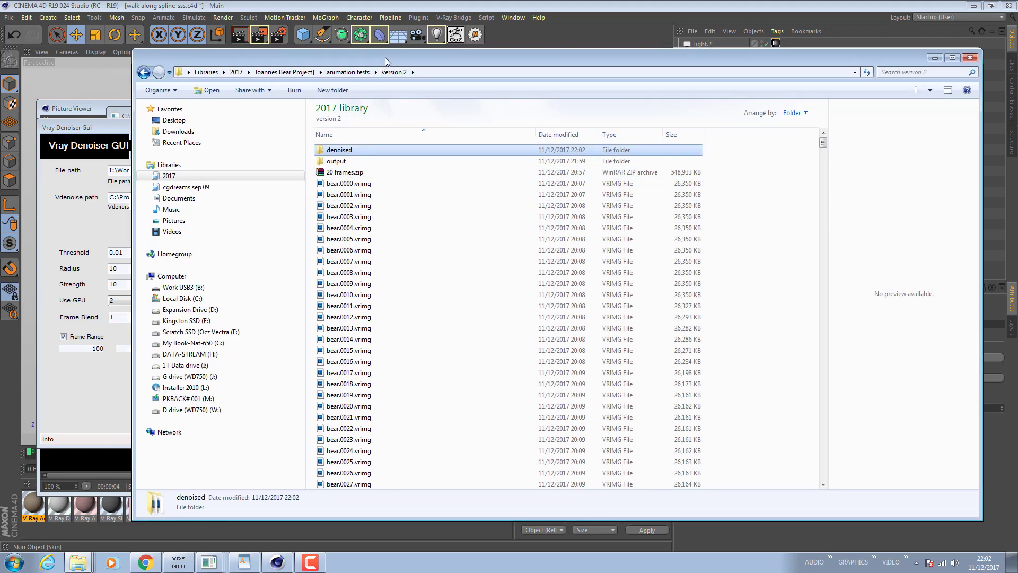
left_click_drag(385, 57, 1017, 59)
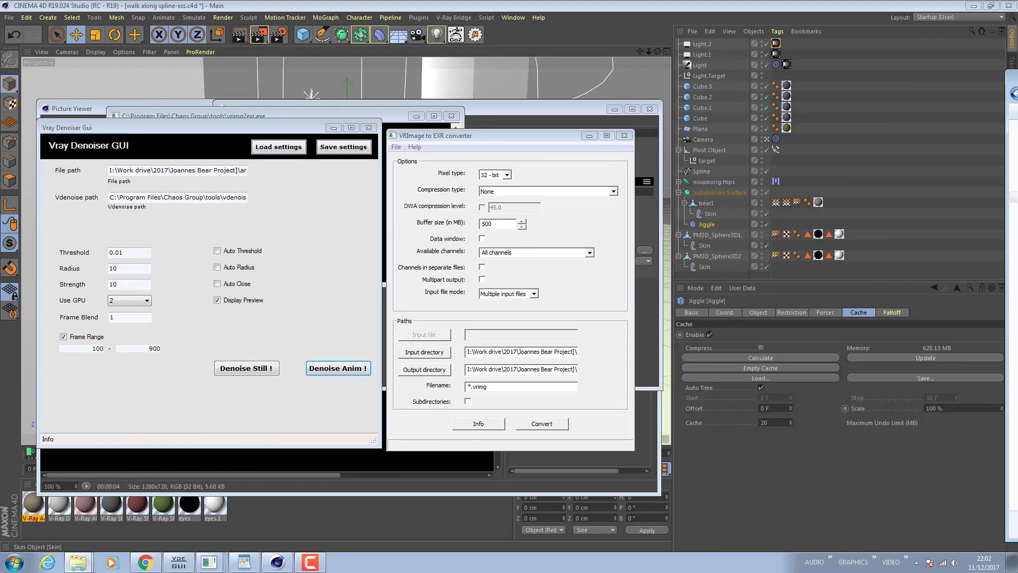
left_click(369, 128)
left_click(369, 115)
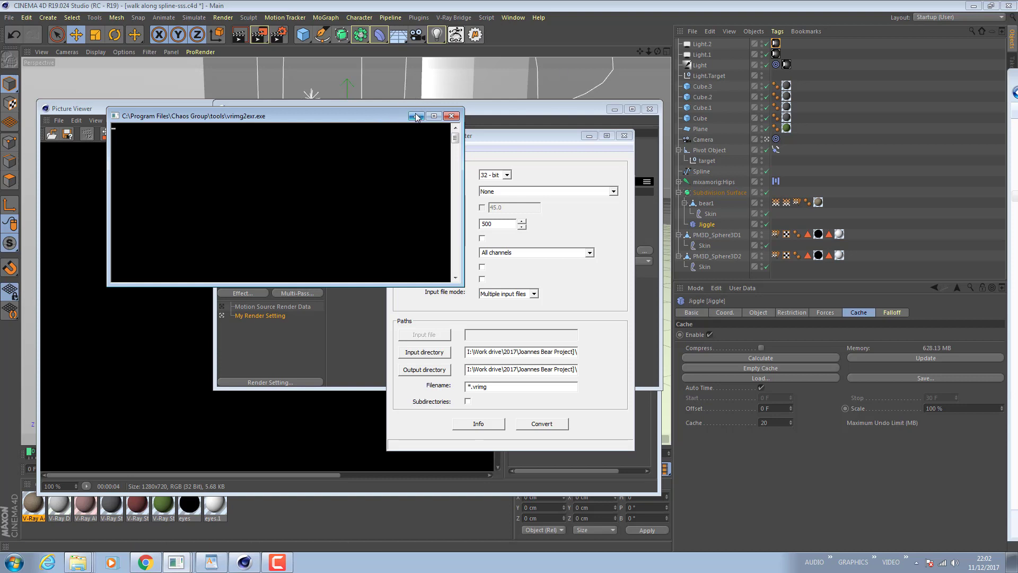
left_click_drag(365, 113, 292, 83)
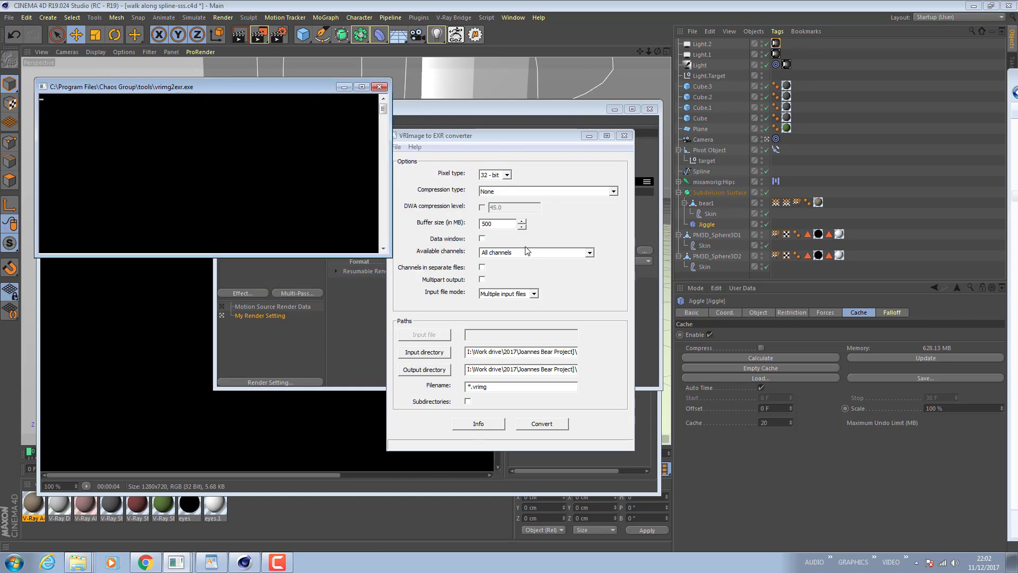
left_click(649, 109)
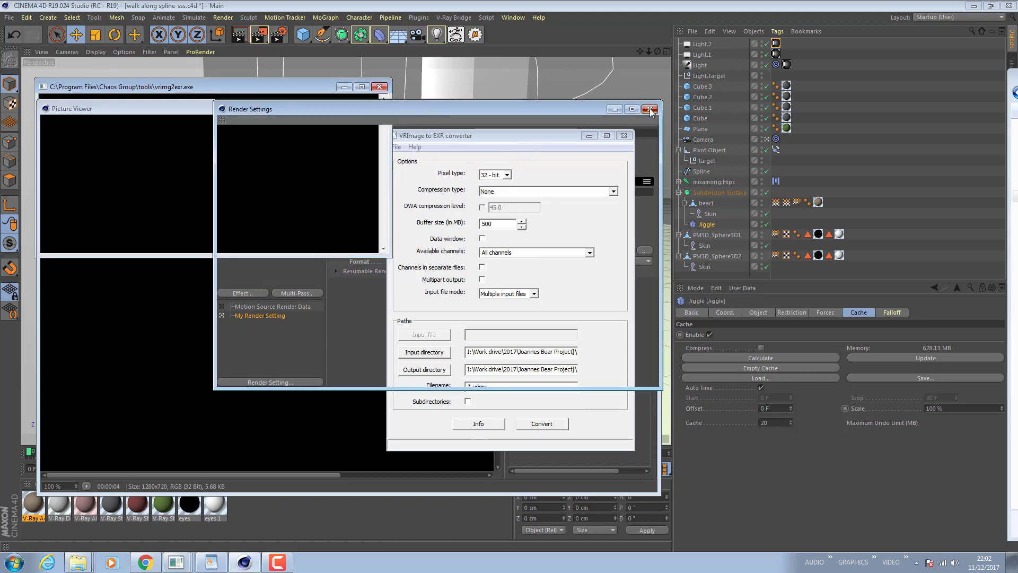
left_click(648, 109)
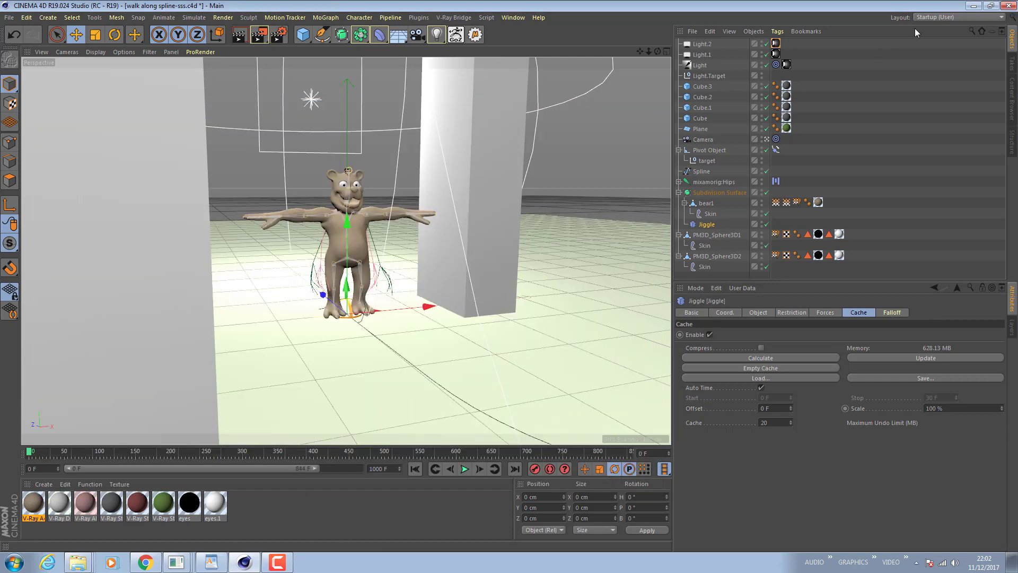
left_click(973, 7)
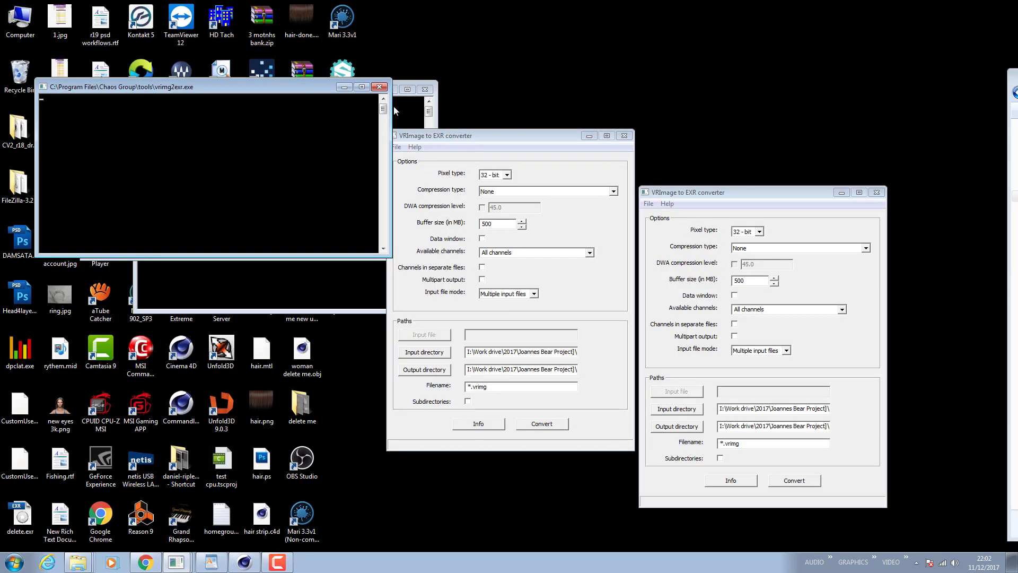
Step: Keep only the VRImage to EXR converter whose input directory ends in version 2, closing the duplicate converters and shrinking the vrimg2exr console
left_click_drag(470, 139, 498, 152)
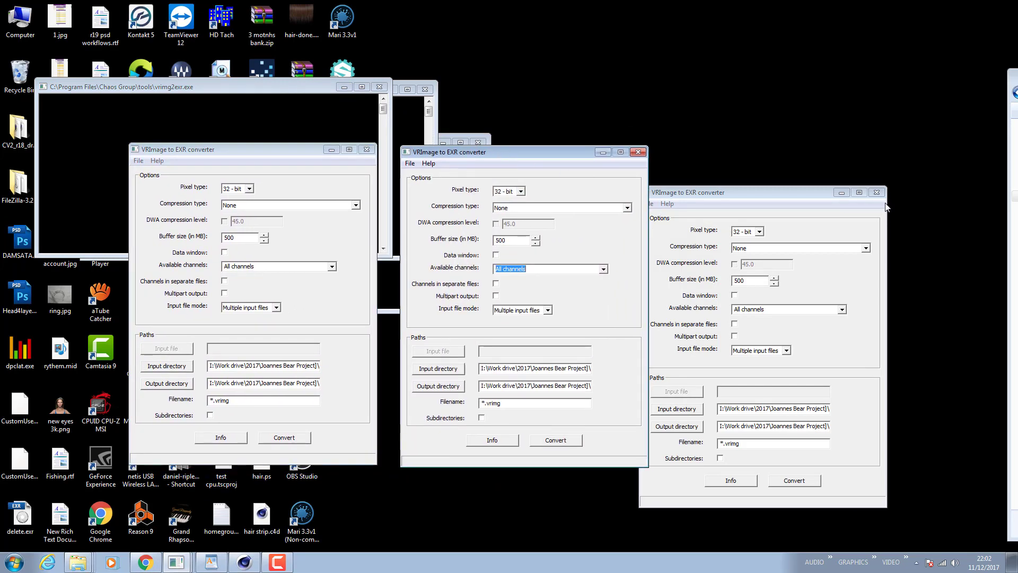
left_click(274, 366)
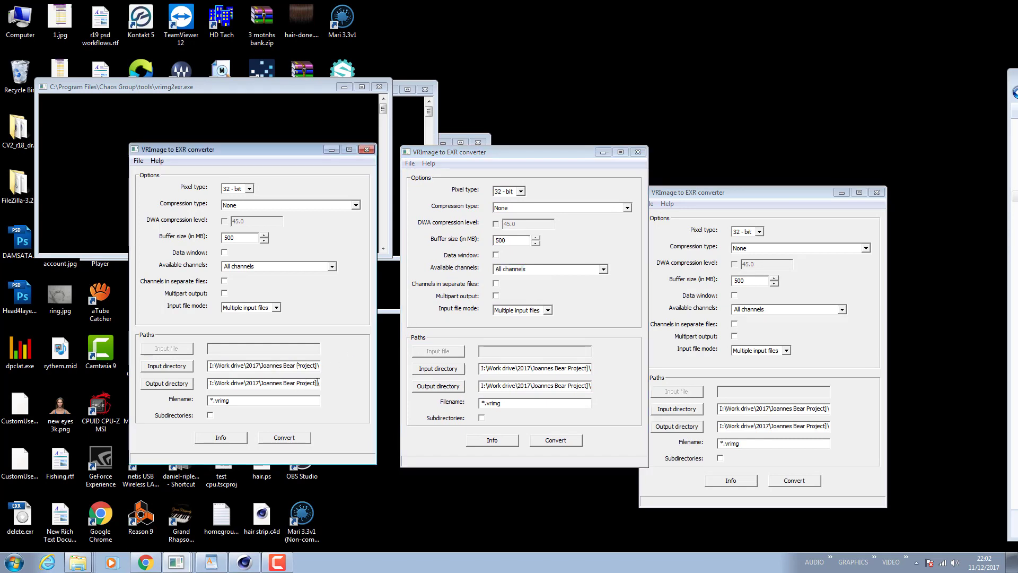
key("ctrl+Right")
key("ctrl+Right")
key("ctrl+Right")
left_click(638, 152)
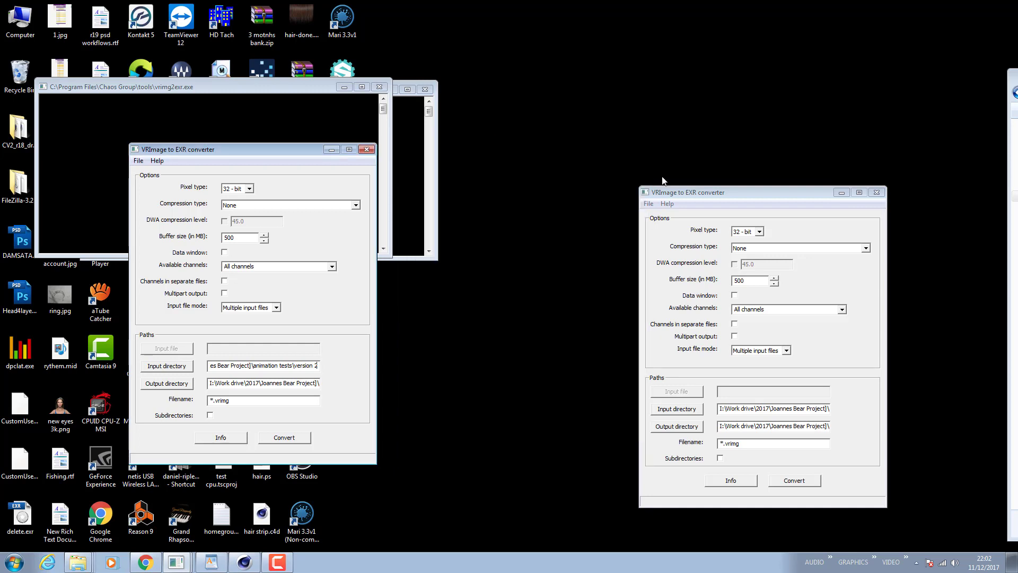
left_click(877, 192)
left_click_drag(269, 149, 557, 125)
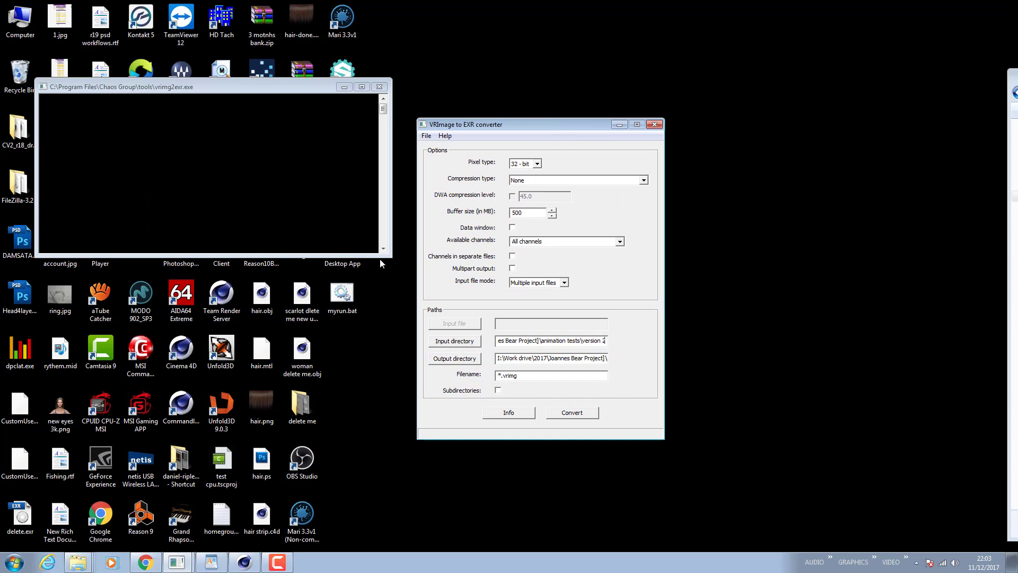
left_click_drag(391, 256, 200, 215)
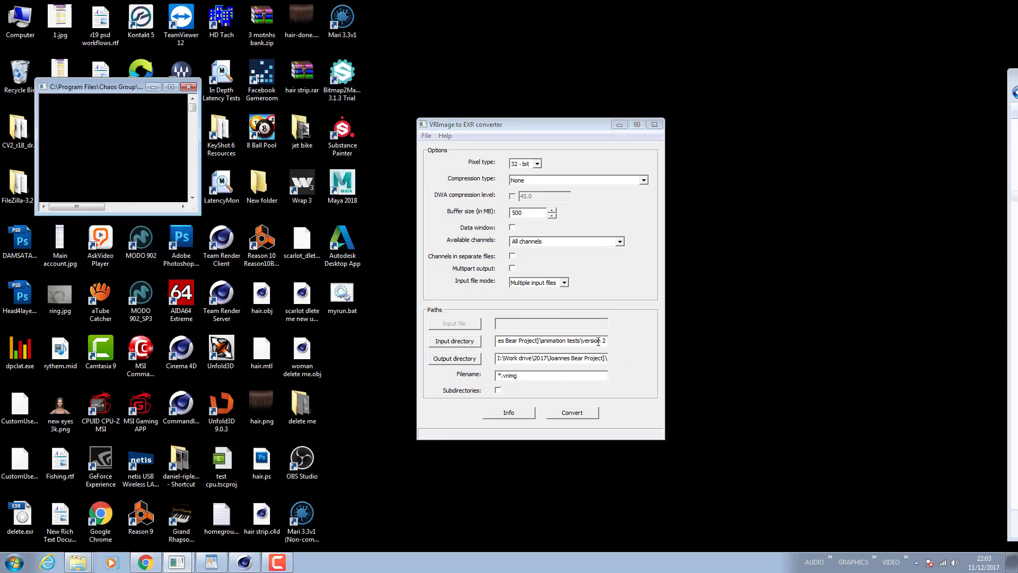
Step: Check the version 2 folder and its denoised subfolder, and move the folder window out of the converter's way
left_click_drag(1017, 77, 420, 63)
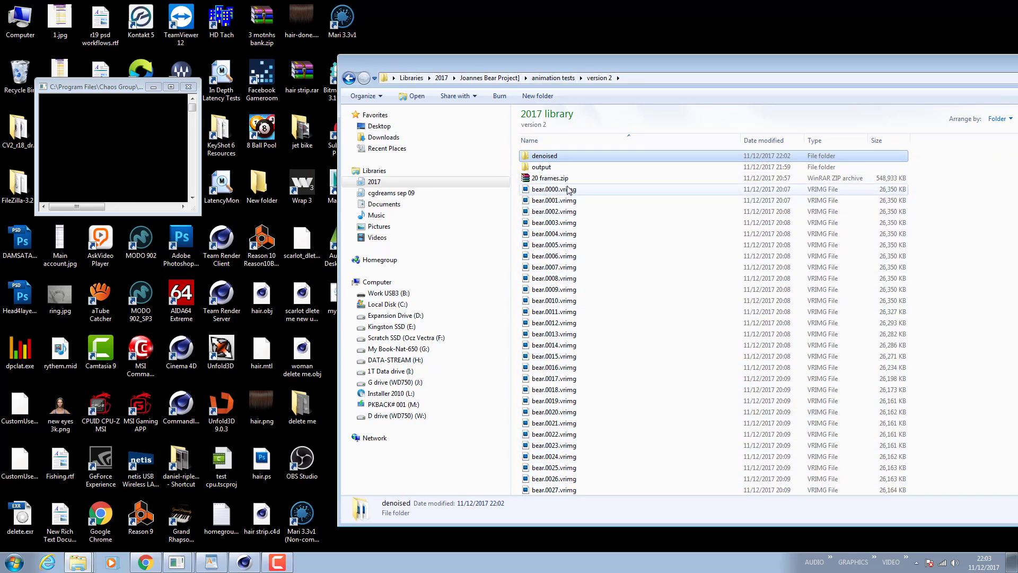
left_click_drag(555, 65, 447, 50)
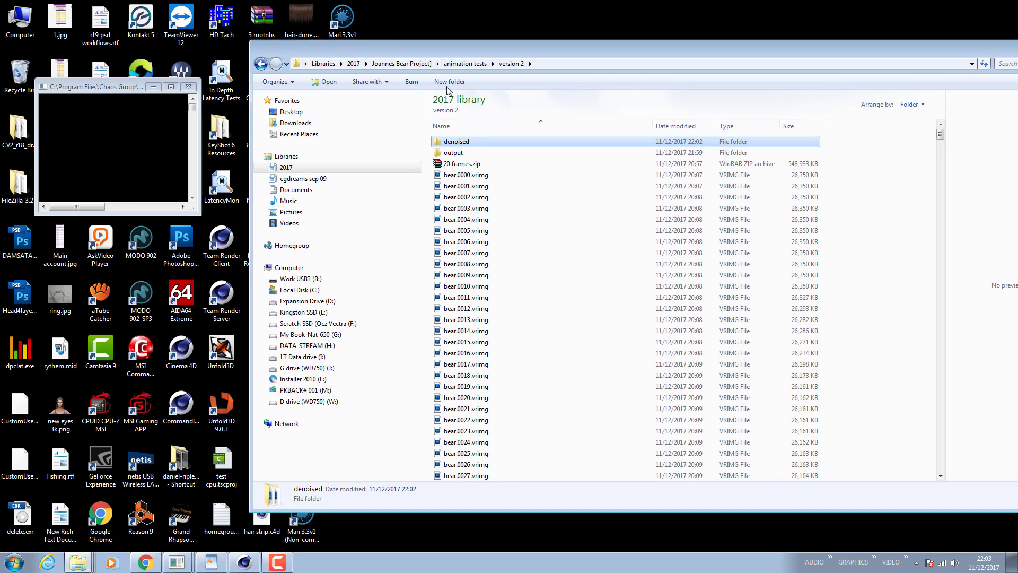
double_click(457, 142)
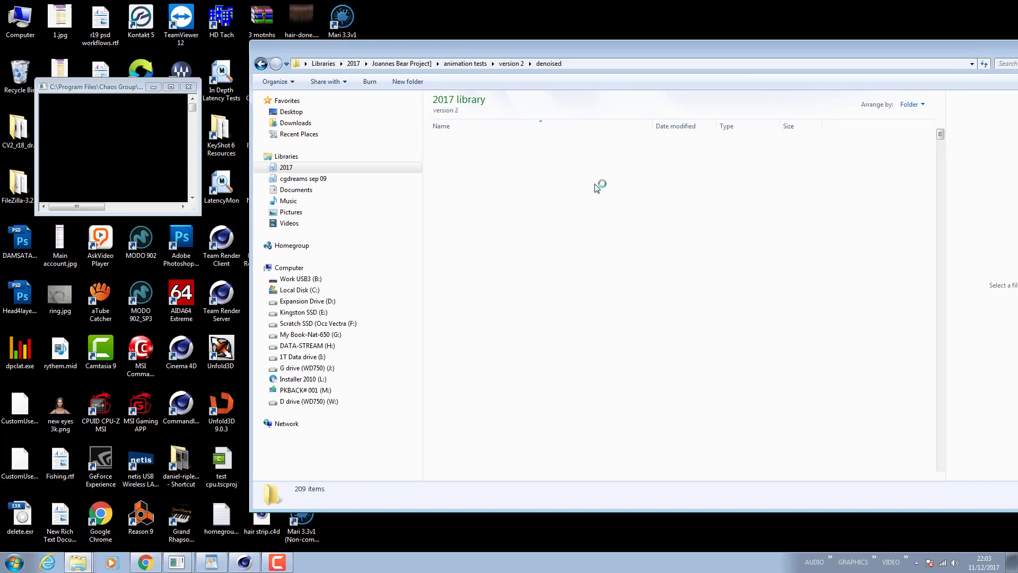
left_click_drag(533, 43, 811, 57)
left_click_drag(725, 68, 1017, 66)
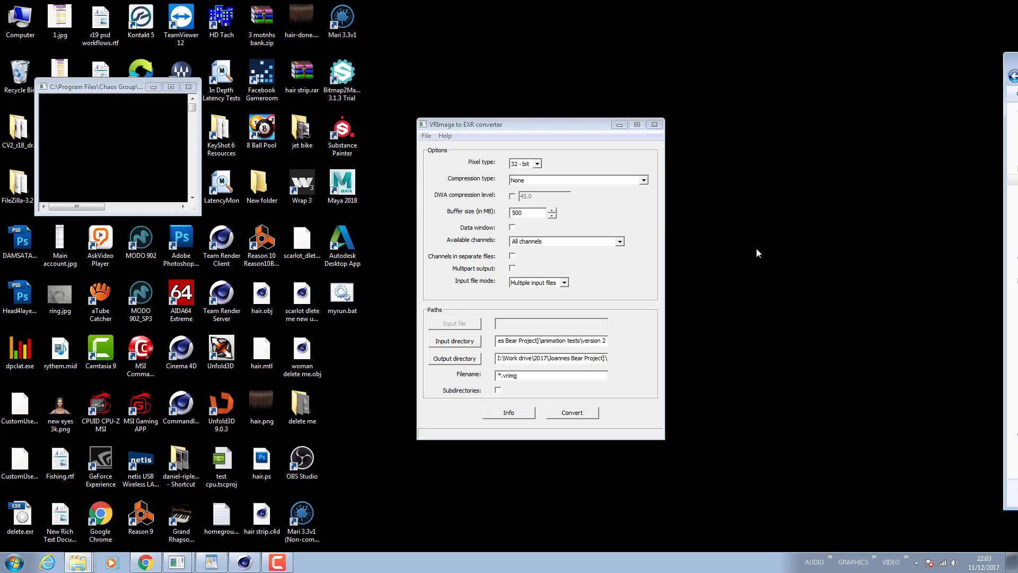
Step: Limit the converter's available channels to lighting and browse the output directory to the out folder inside animation tests in the 2017 library
left_click(620, 242)
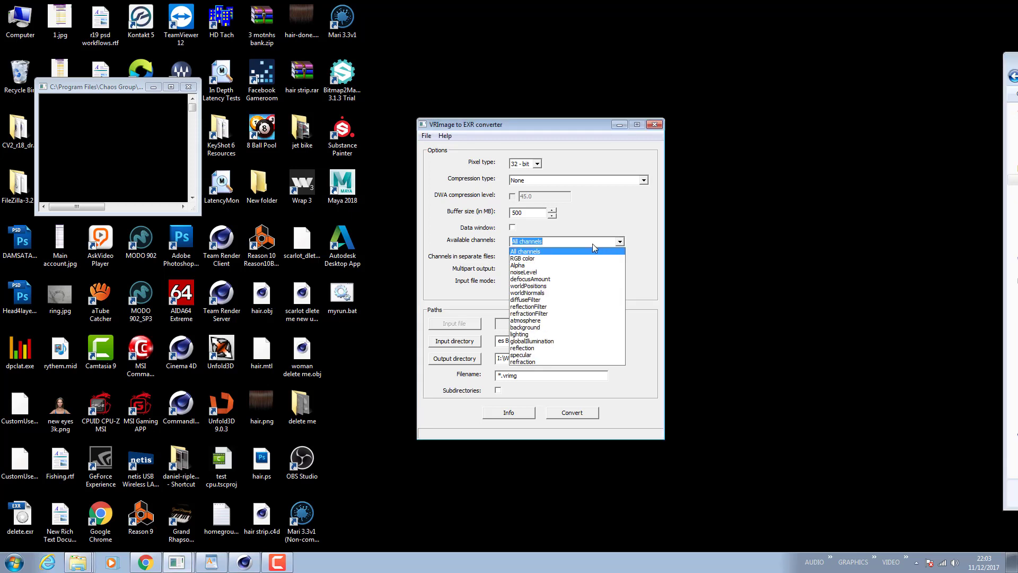
left_click(570, 335)
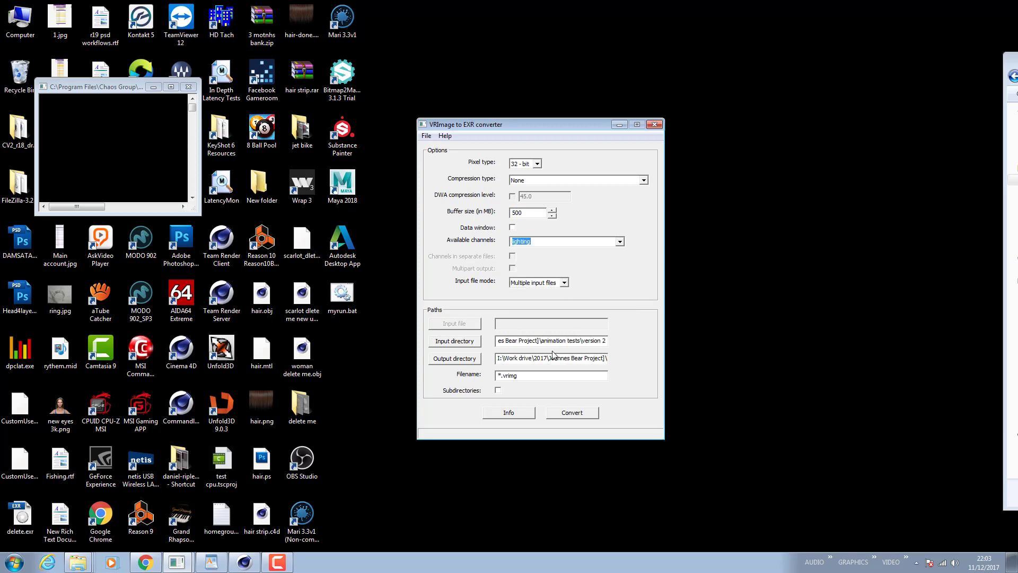
left_click(473, 362)
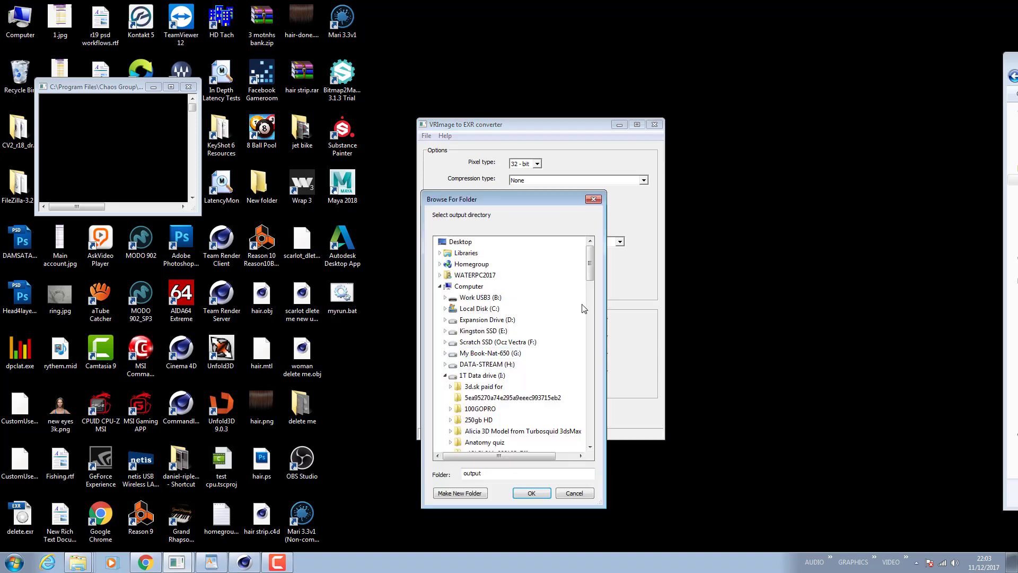
left_click(447, 254)
left_click(463, 264)
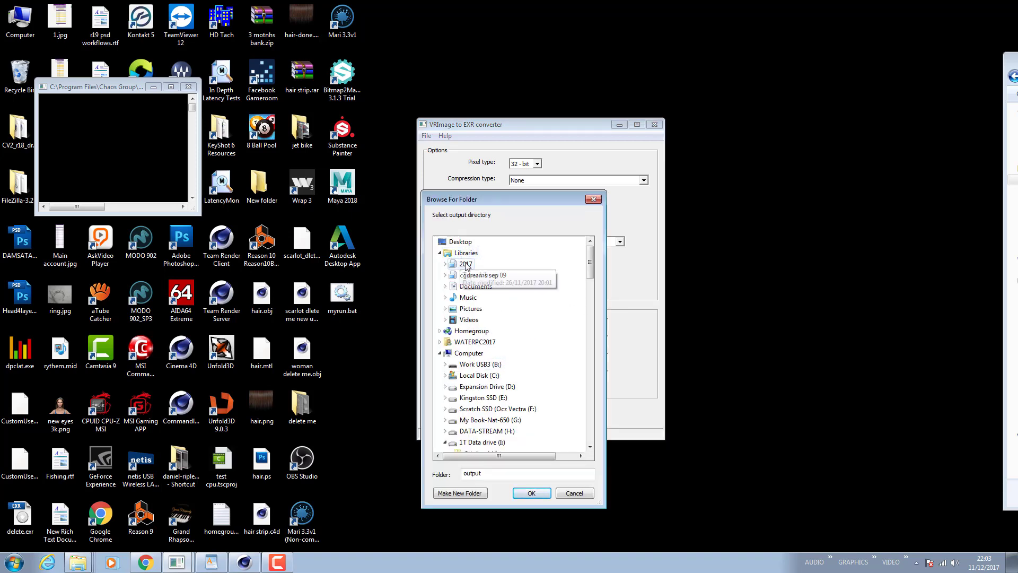
left_click(470, 276)
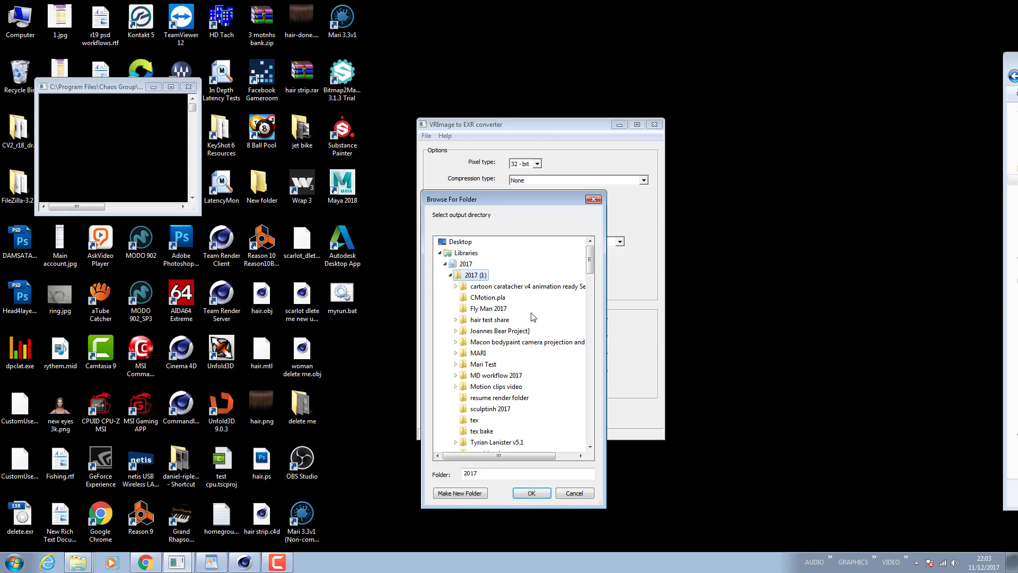
left_click(512, 331)
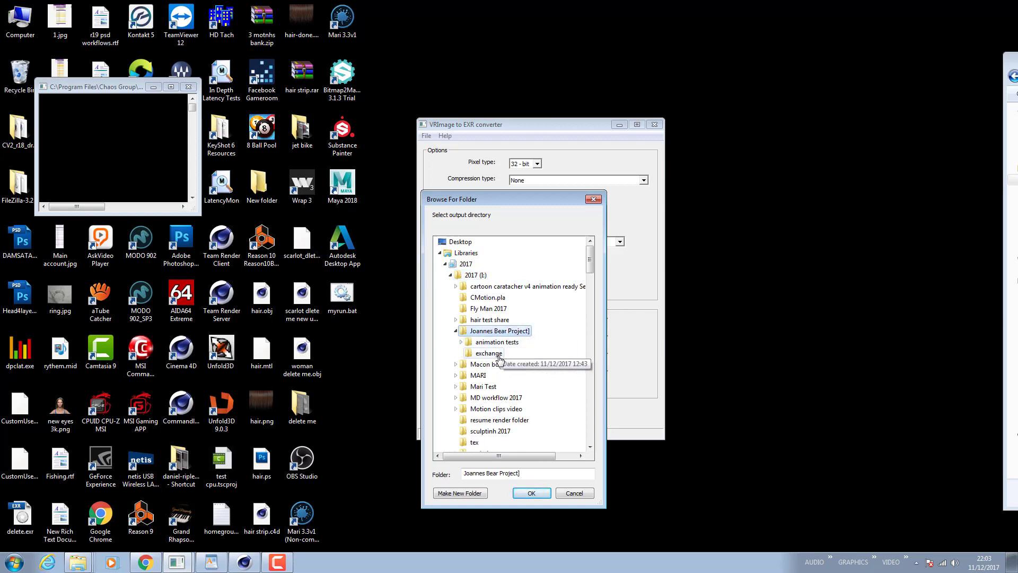
left_click(498, 343)
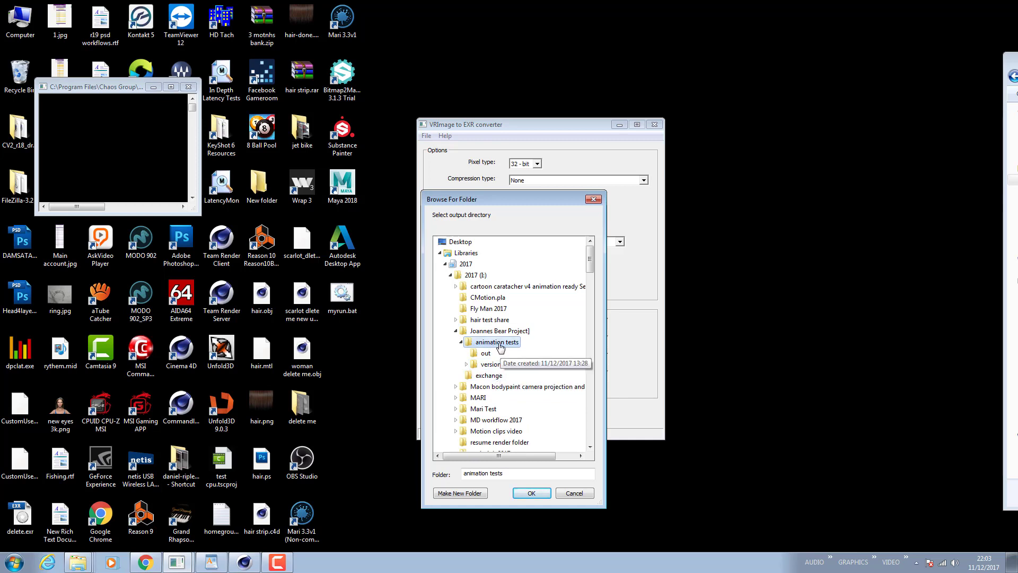
left_click(485, 355)
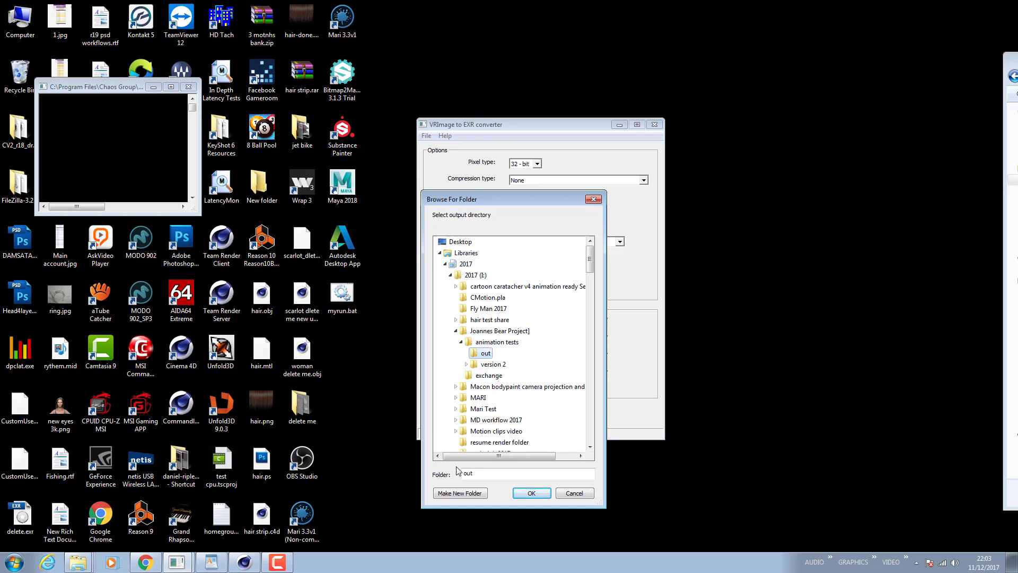
Step: Create a folder named Lightpass inside out, use it as the output directory, and start the conversion
left_click(466, 493)
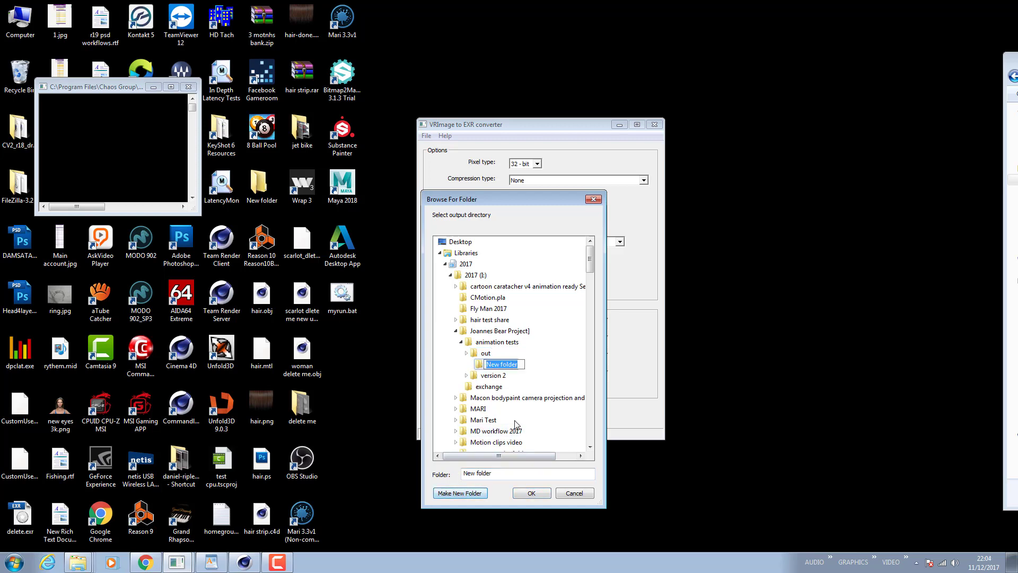
type("Lightpass")
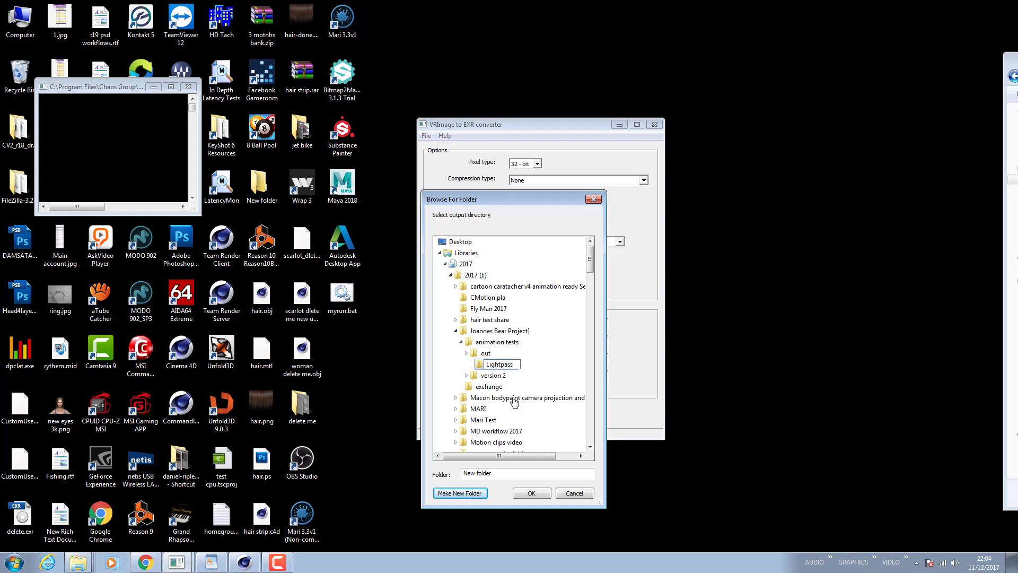
key("Return")
left_click(530, 493)
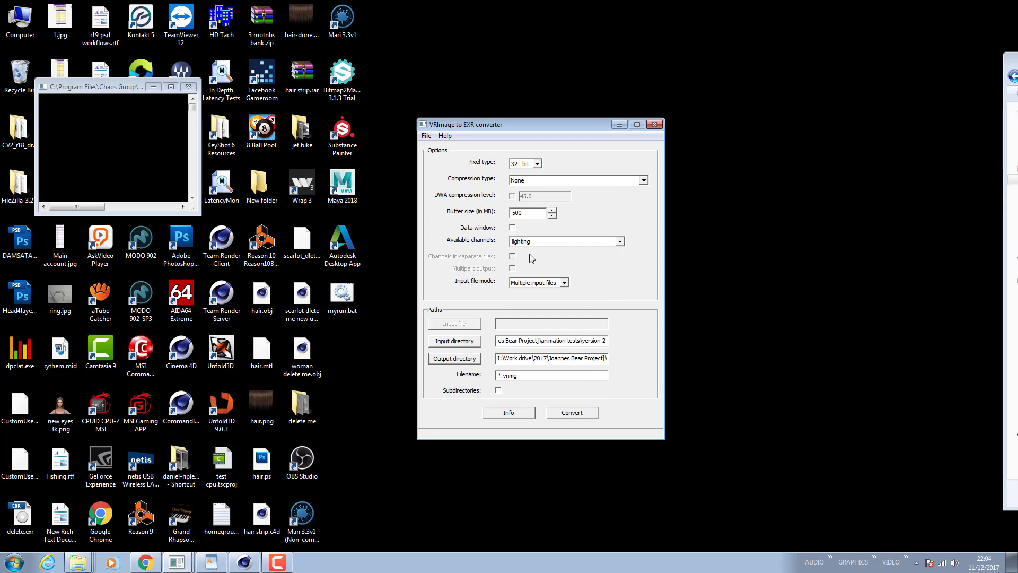
left_click(568, 414)
Step: Look through the output folder inside version 2 for newly converted EXR frames
left_click_drag(1017, 67, 526, 35)
double_click(579, 133)
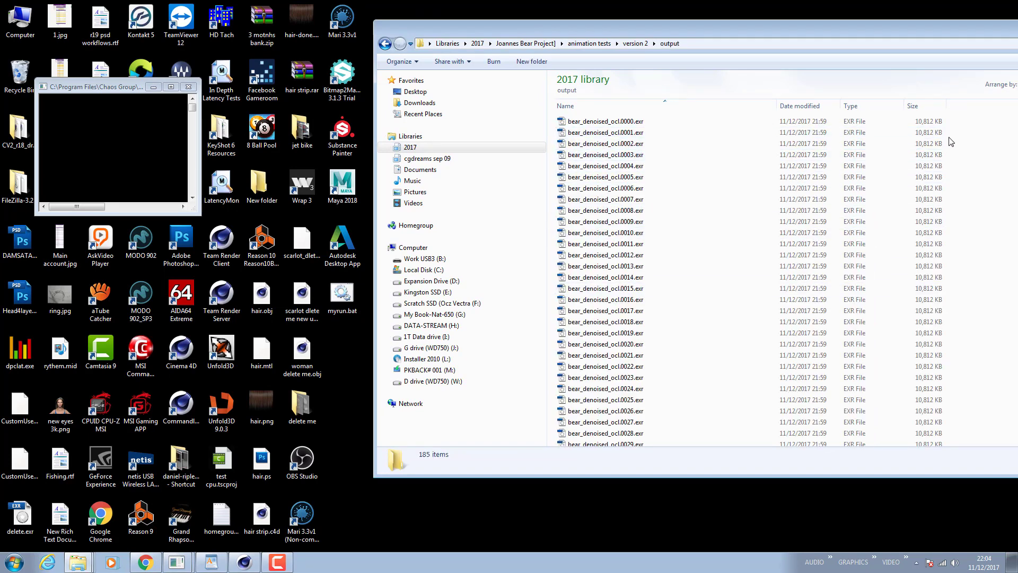
left_click_drag(853, 27, 710, 17)
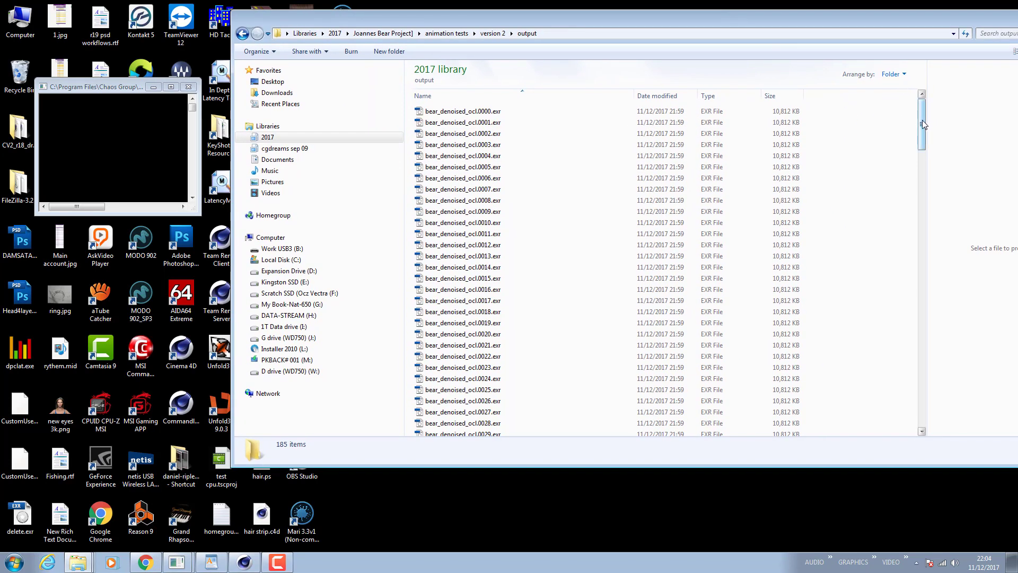
mouse_move(922, 120)
left_mouse_down()
mouse_move(923, 419)
mouse_move(924, 107)
left_mouse_up()
left_click(492, 34)
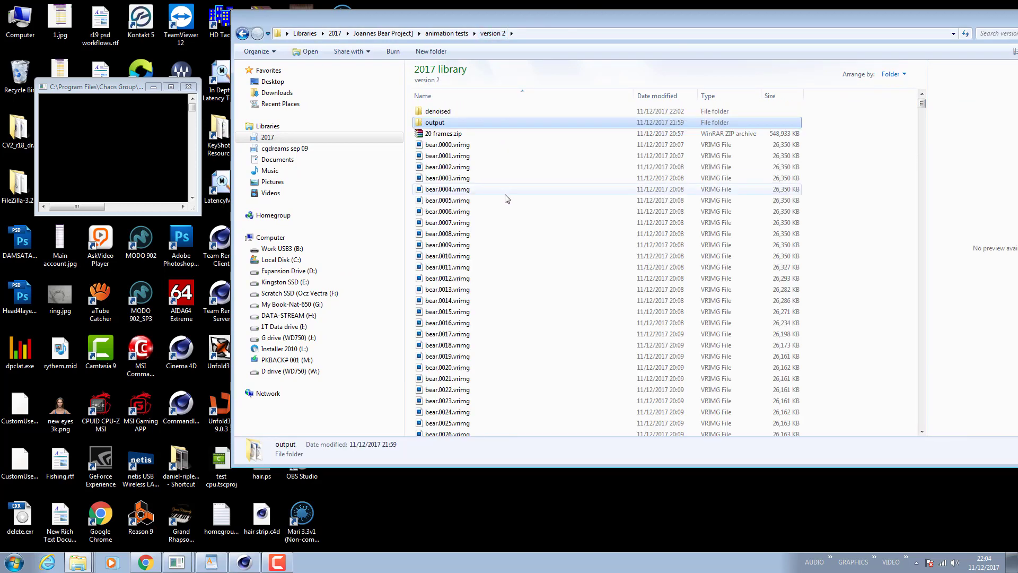
left_click_drag(469, 14, 469, 21)
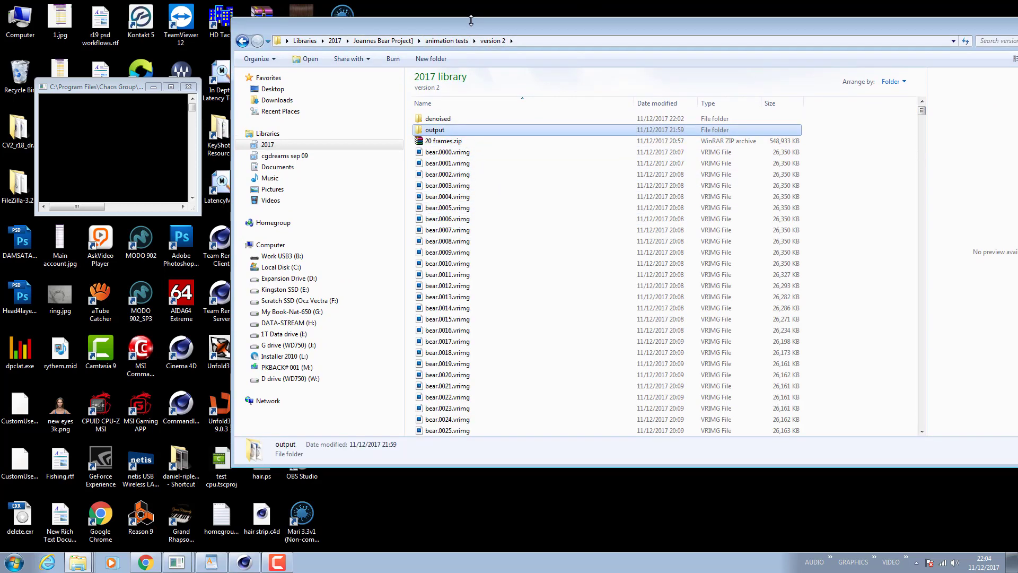
left_click_drag(922, 109, 891, 99)
double_click(445, 130)
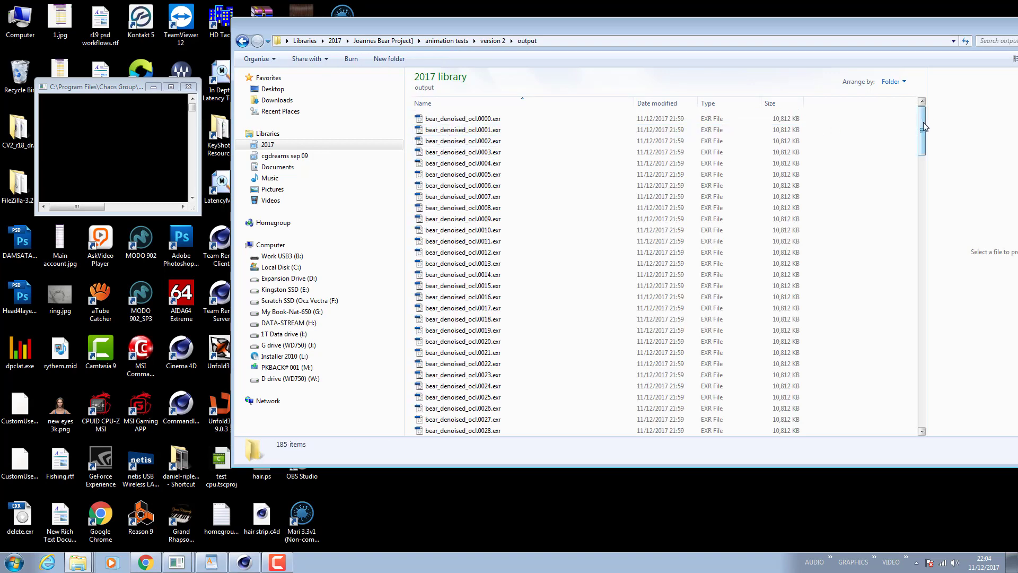
left_click_drag(924, 122, 921, 431)
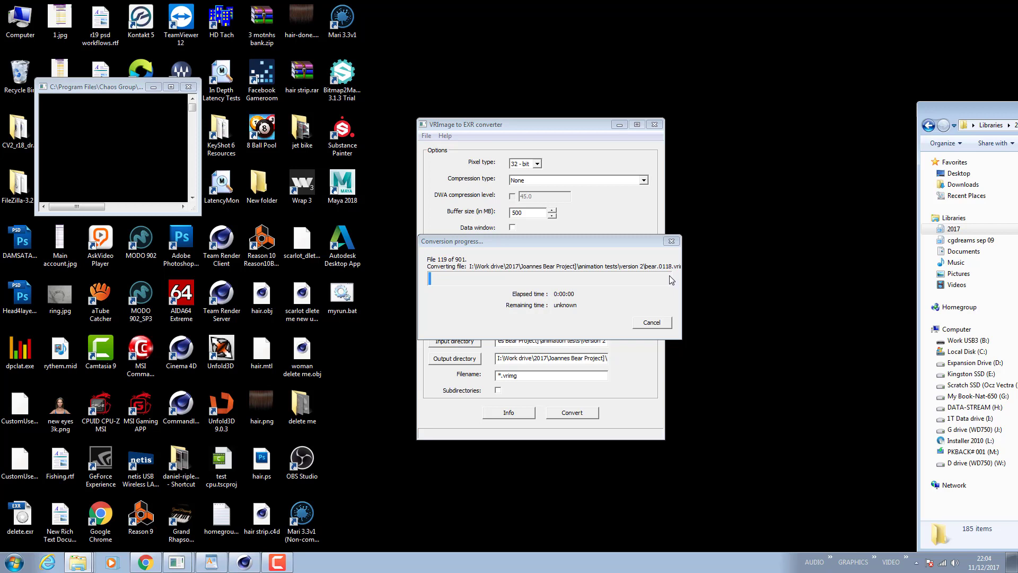
Step: Cancel the running conversion and check the end of the converter's output directory path
left_click(666, 323)
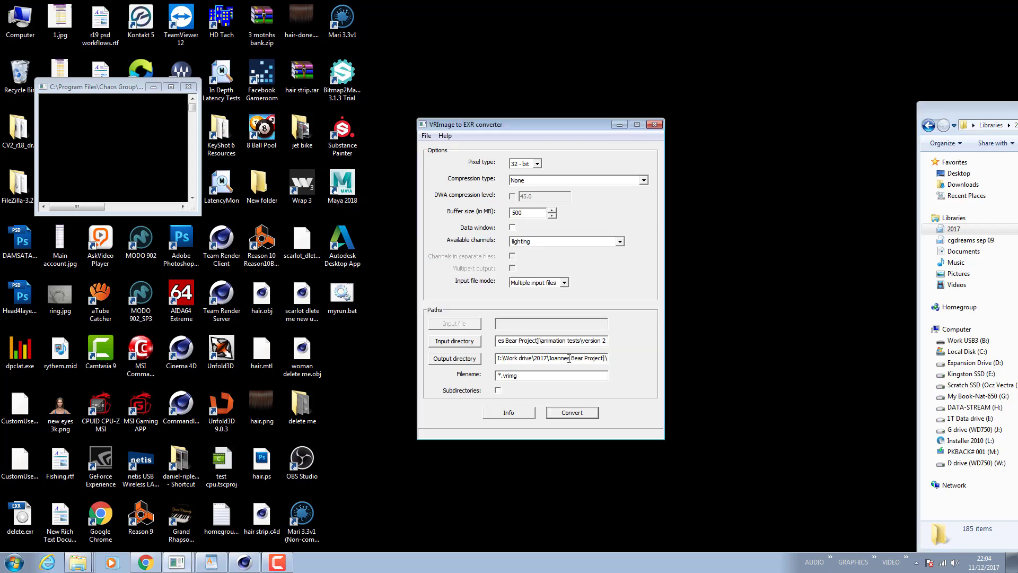
left_click(569, 358)
key("Right")
key("Right")
key("Right")
key("Right")
key("Right")
key("Right")
key("Right")
key("Right")
key("Right")
key("Right")
key("Right")
key("Right")
key("Right")
key("Right")
key("Right")
key("Right")
key("Right")
key("Right")
key("Right")
key("Right")
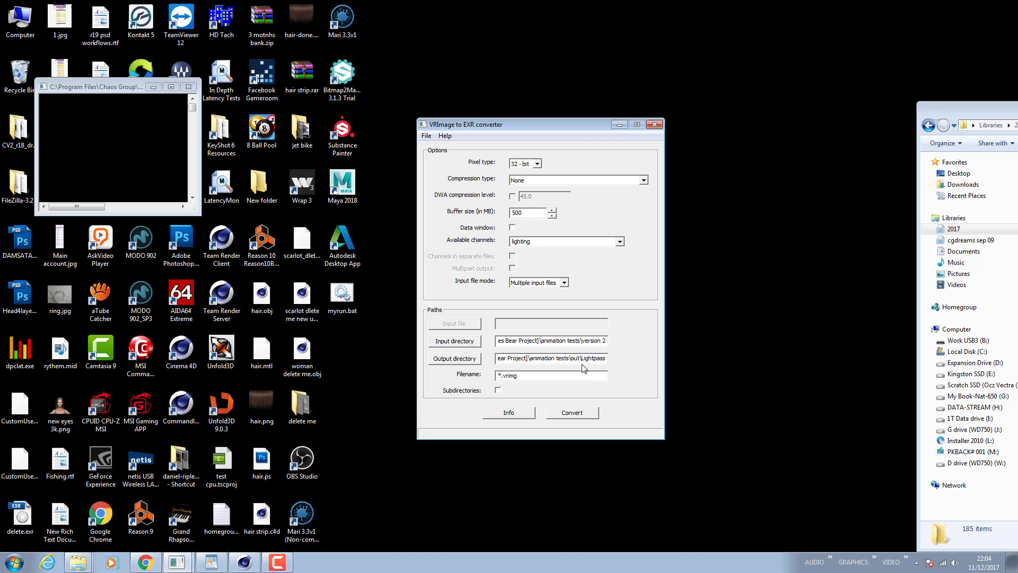
Step: Inspect bear.0000.exr from the Lightpass folder inside out in Photoshop with working RGB sRGB IEC61966-2.1 assigned, and close it without saving
left_click_drag(1008, 110, 601, 92)
left_click(735, 113)
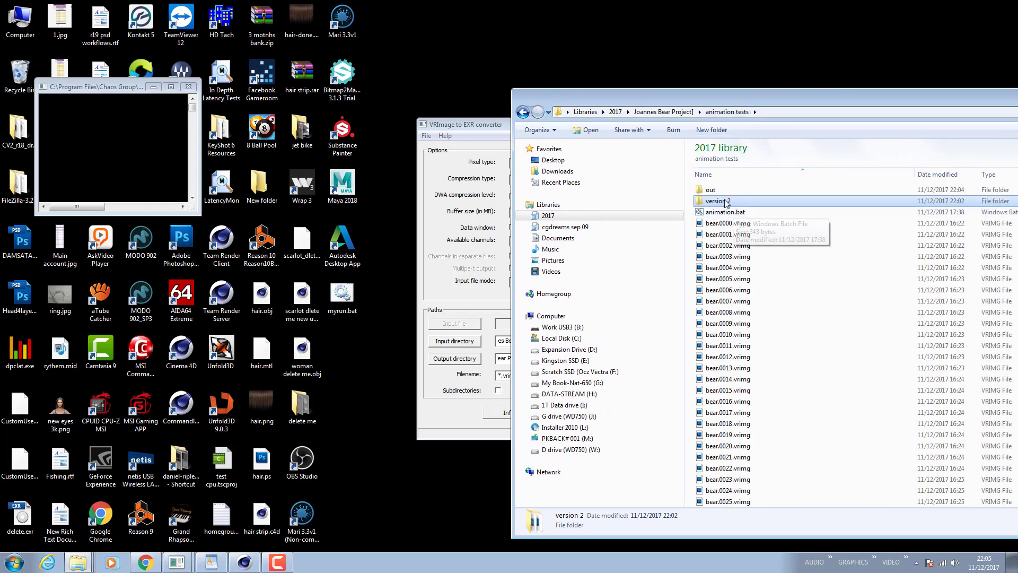
double_click(724, 201)
double_click(720, 192)
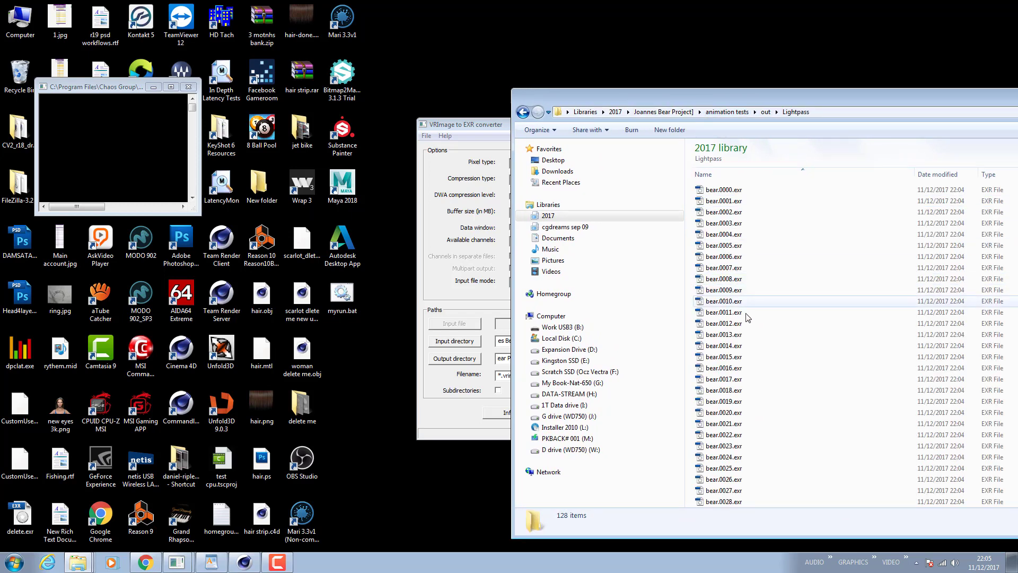
double_click(724, 190)
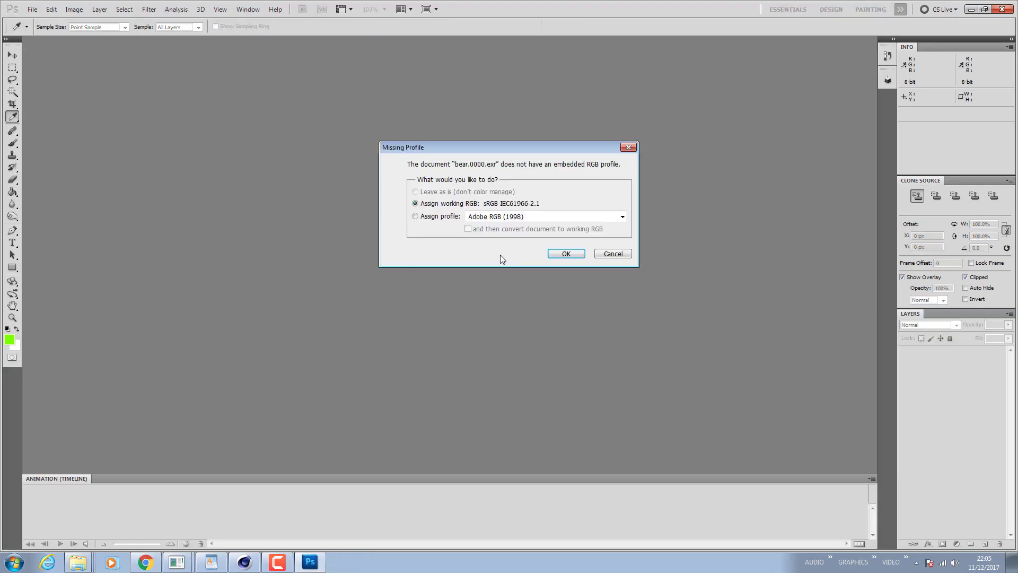
left_click(564, 254)
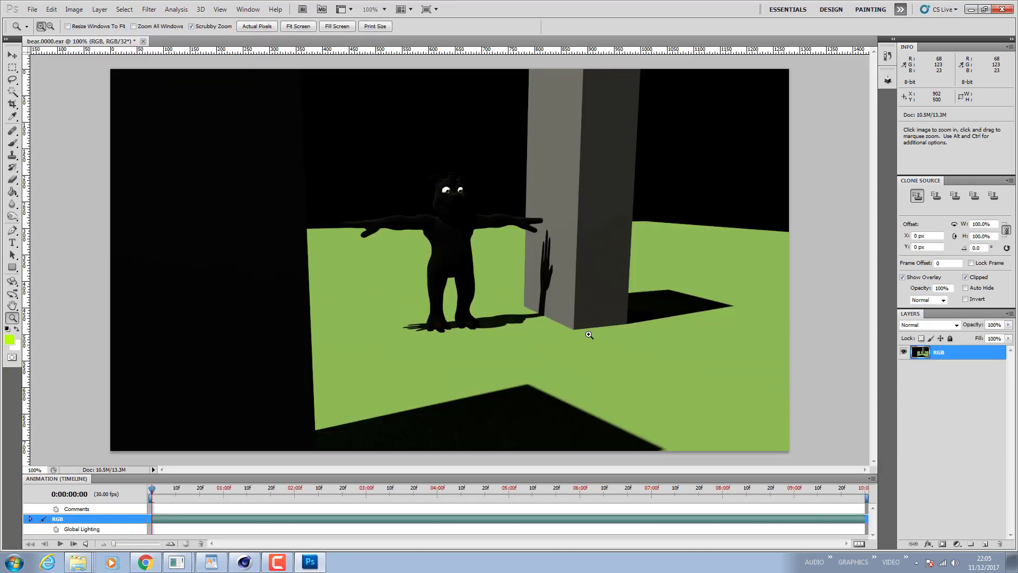
left_click(1002, 9)
left_click(511, 211)
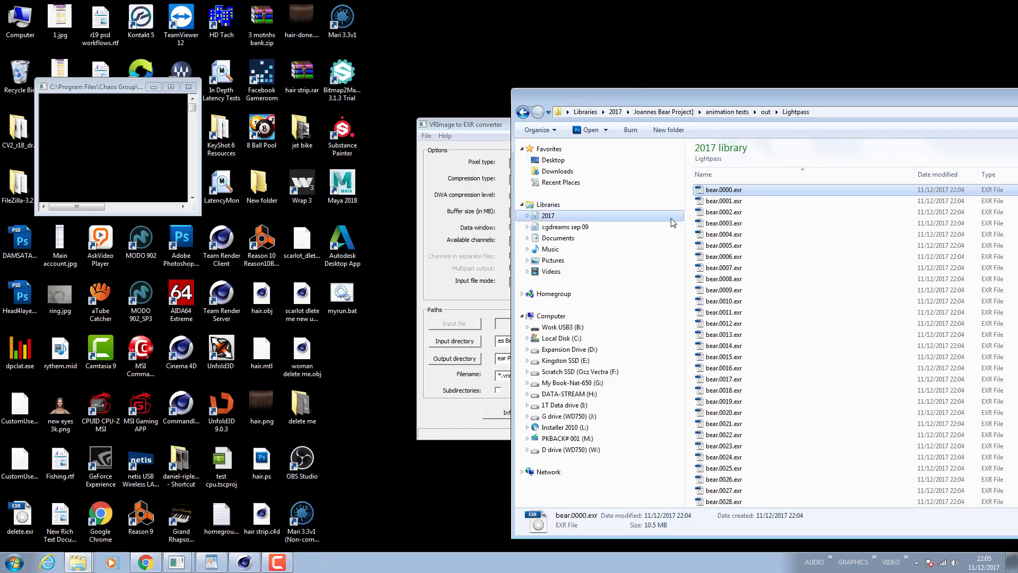
Step: Delete the Lightpass folder from the out folder inside animation tests and move the folder window out of the way
left_click(764, 112)
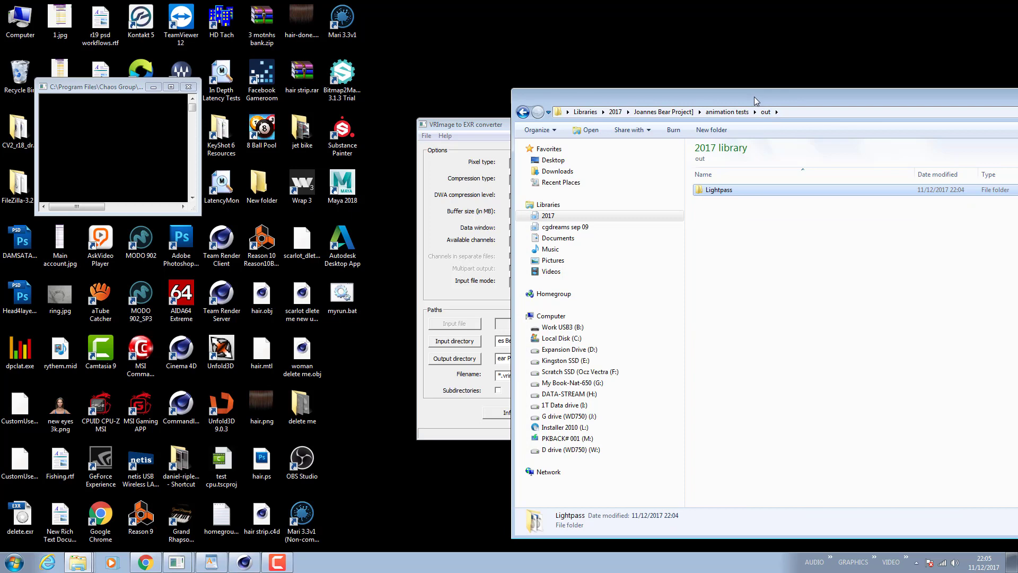
left_click(727, 112)
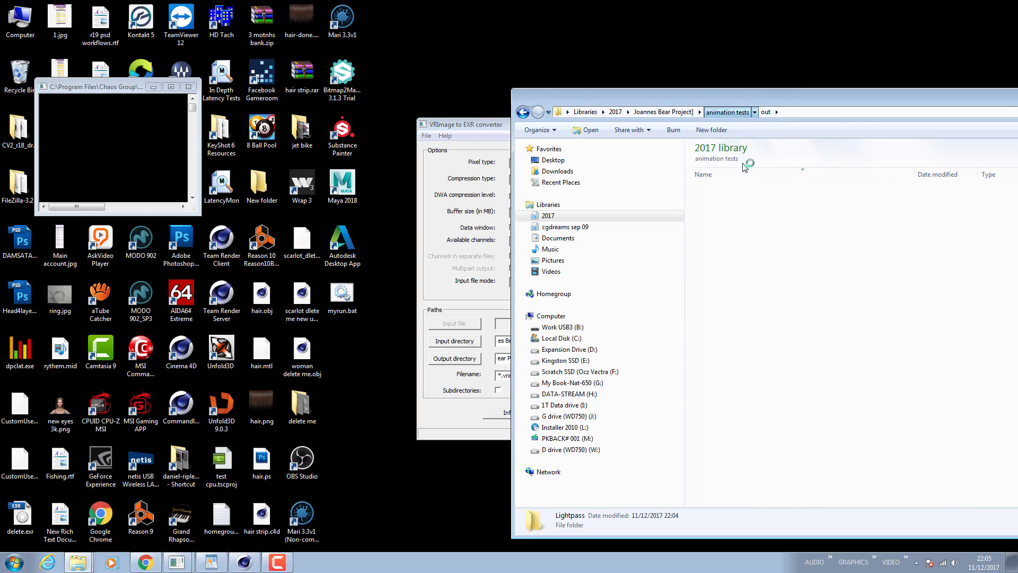
left_click(731, 203)
left_click(721, 190)
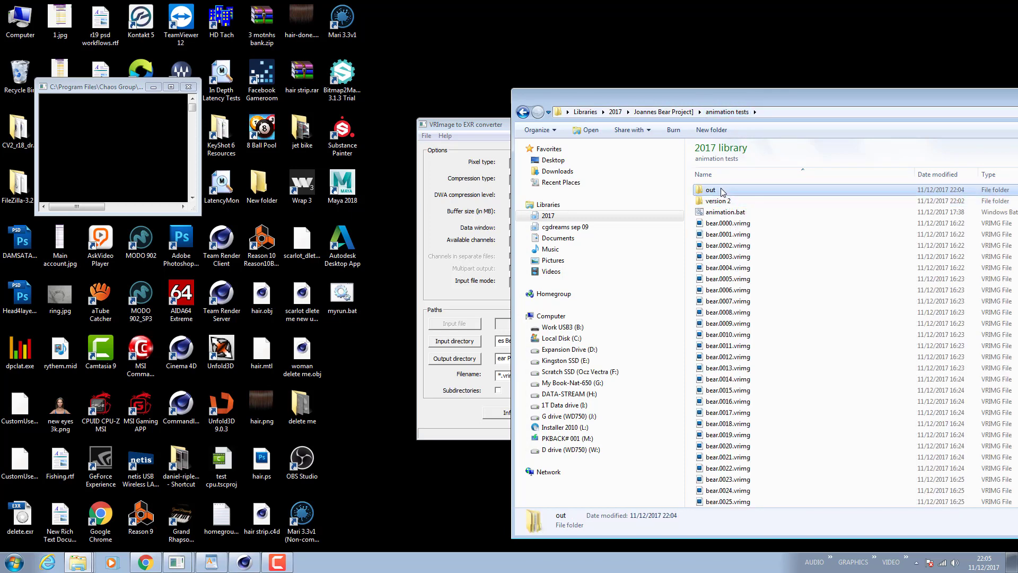
double_click(721, 188)
left_click(721, 189)
key("Delete")
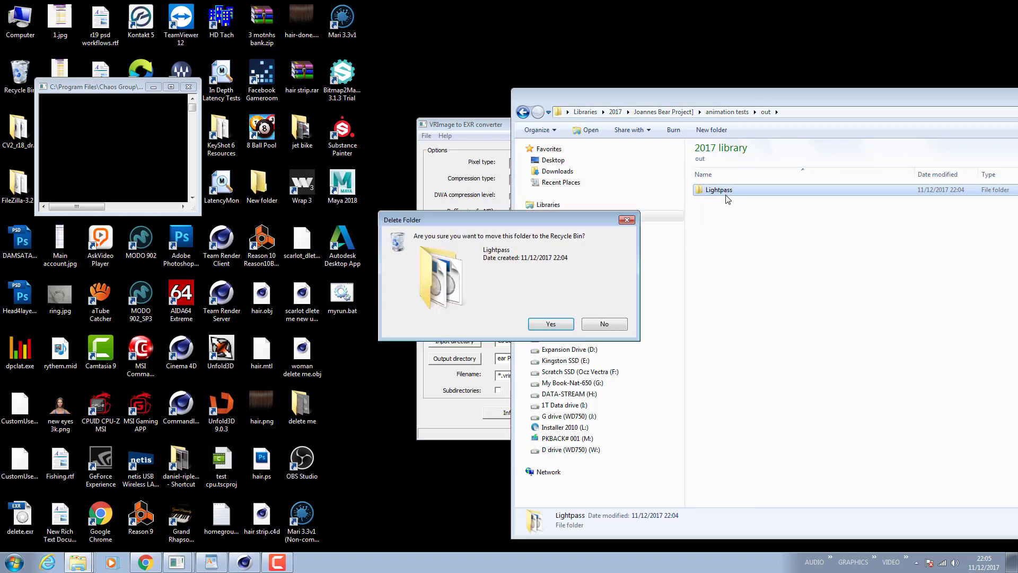
left_click(564, 323)
left_click_drag(850, 99, 1017, 112)
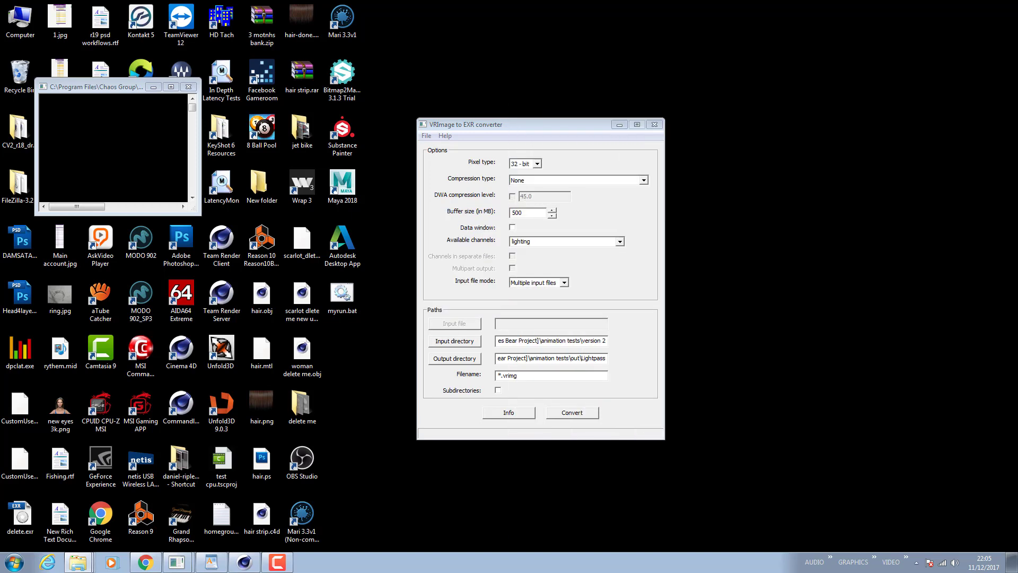
Step: Switch to Cinema 4D and examine the standard and special render elements offered in the V-Ray Multipass Manager
left_click(244, 562)
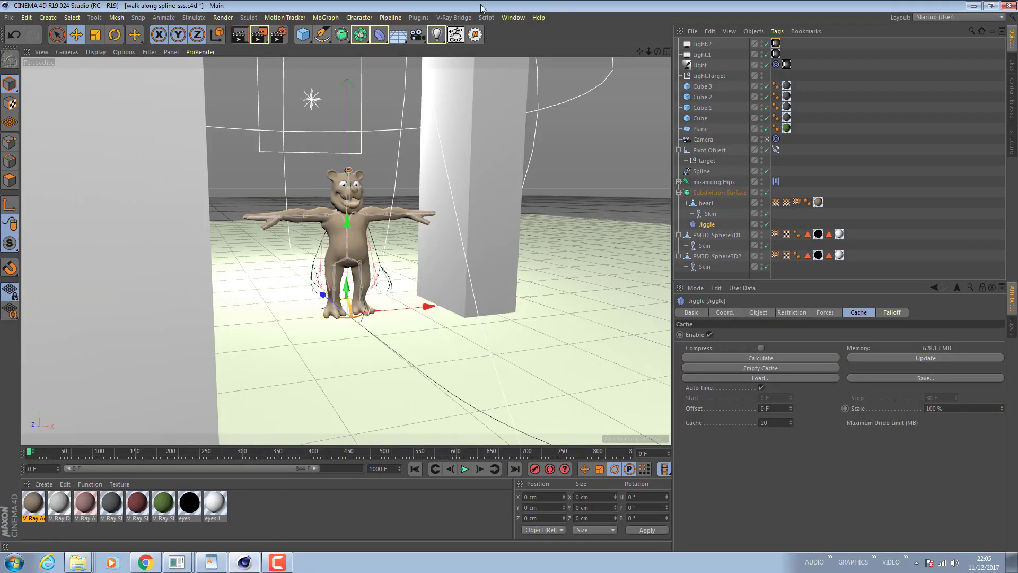
left_click(513, 17)
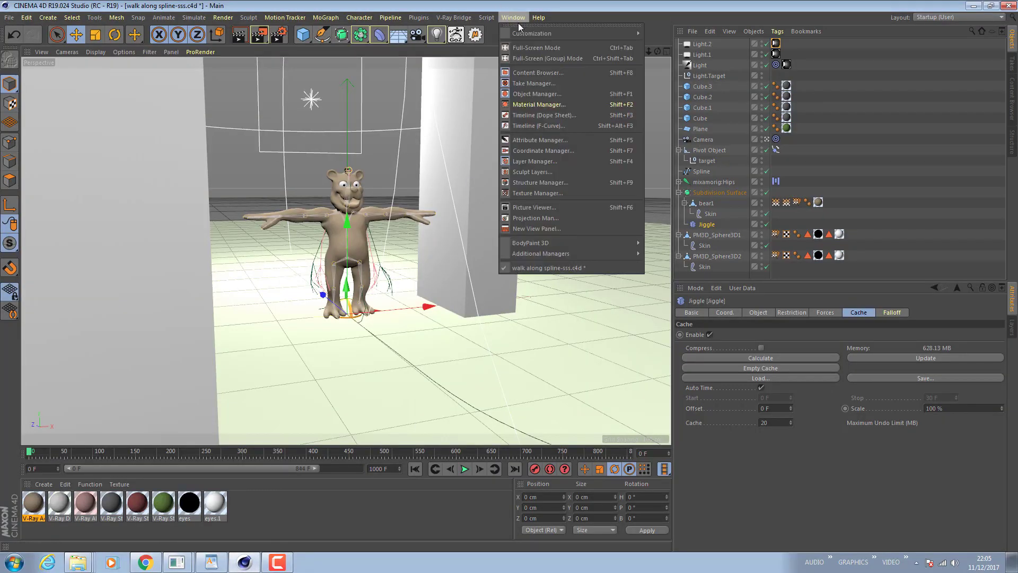
mouse_move(454, 17)
left_click(498, 126)
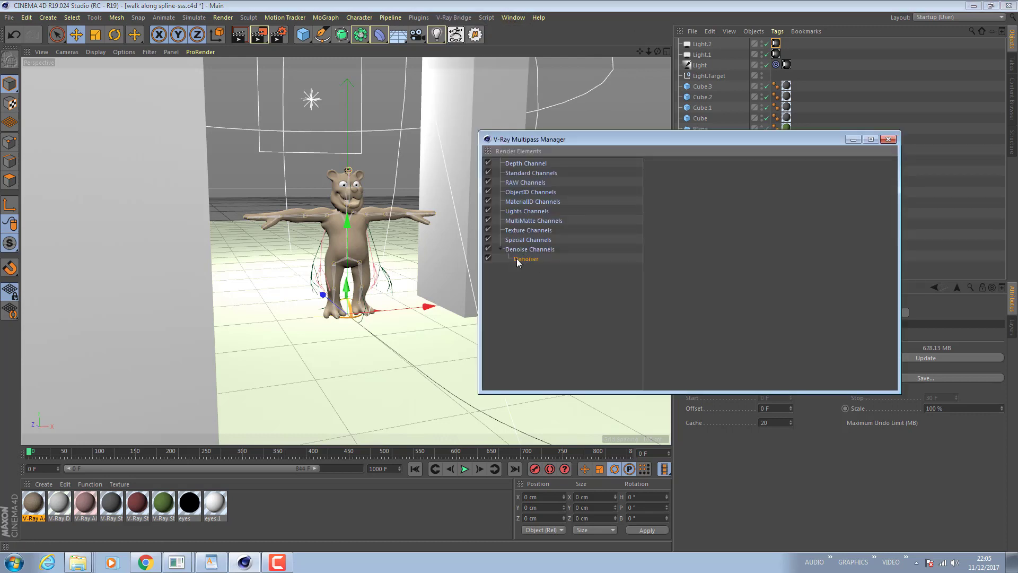
left_click(518, 151)
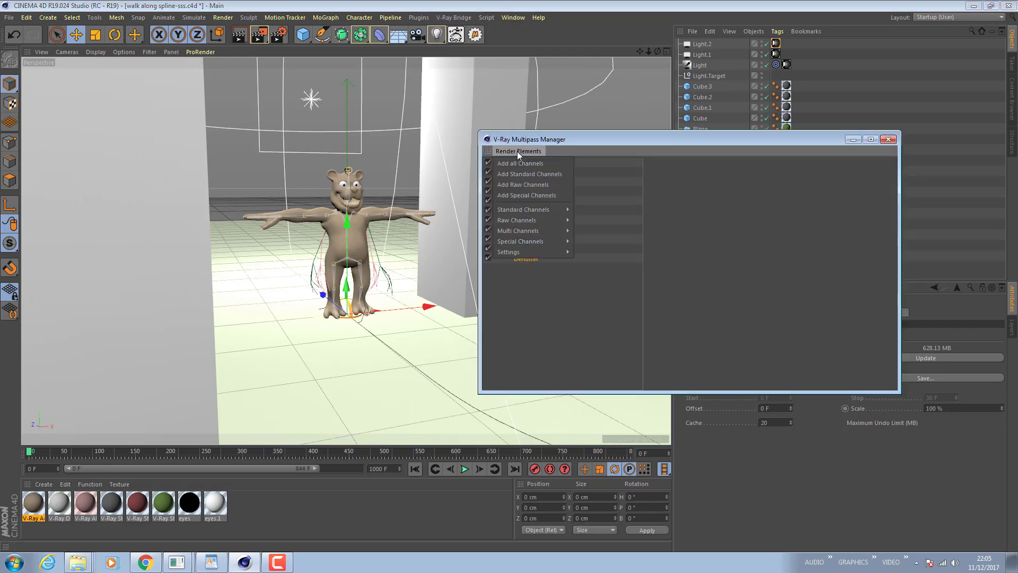
mouse_move(538, 209)
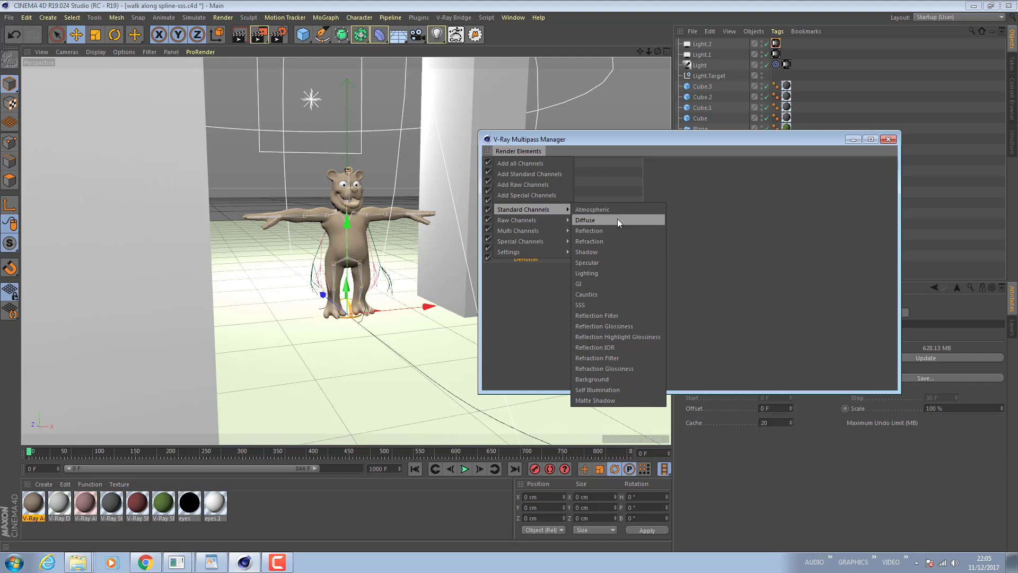
mouse_move(567, 253)
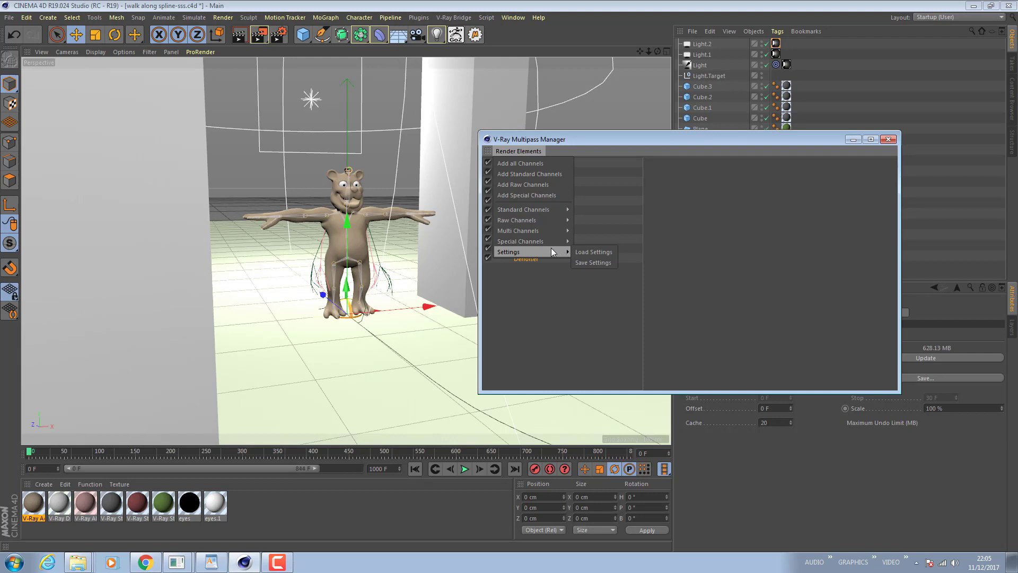
mouse_move(545, 234)
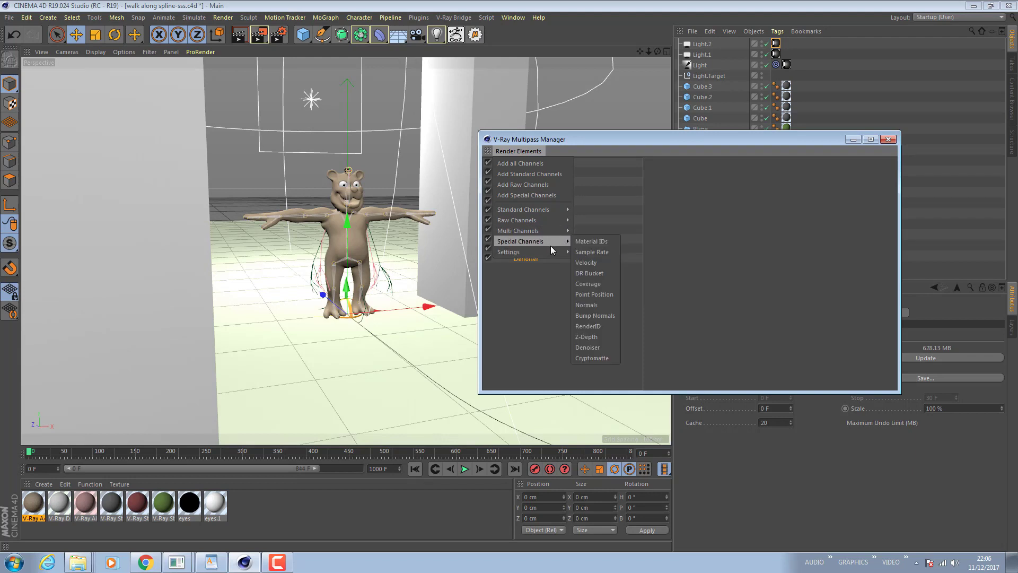
left_click(602, 337)
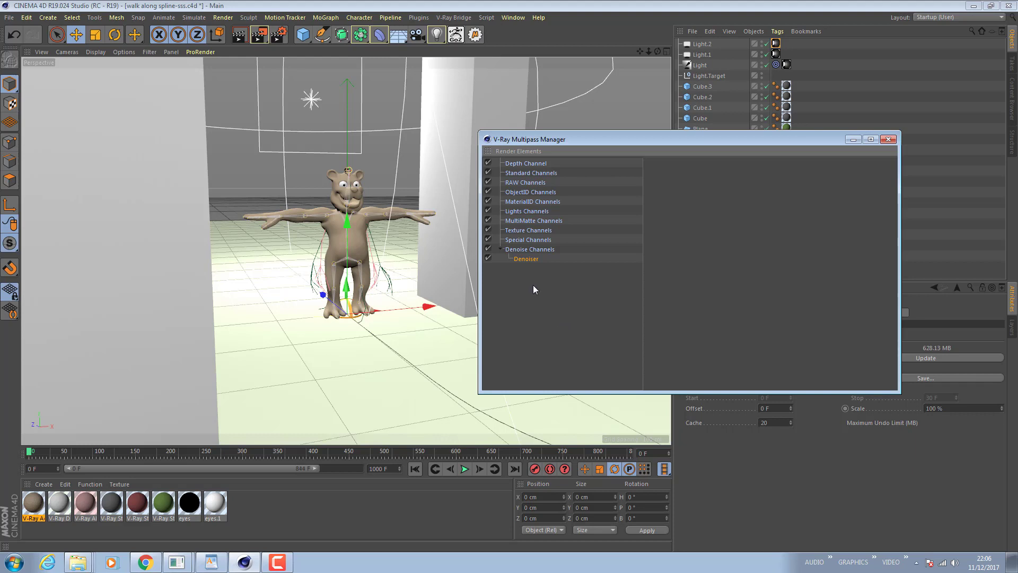
left_click(970, 7)
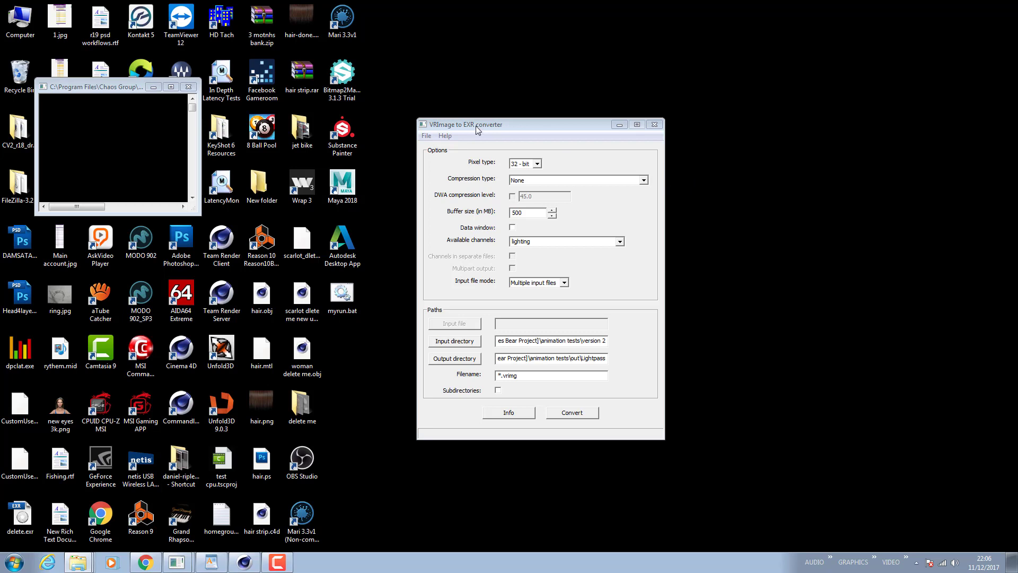
Step: Launch a new VRImage to EXR converter by running vrimg2exr.exe from the Chaos Group tools folder
left_click_drag(486, 129, 432, 113)
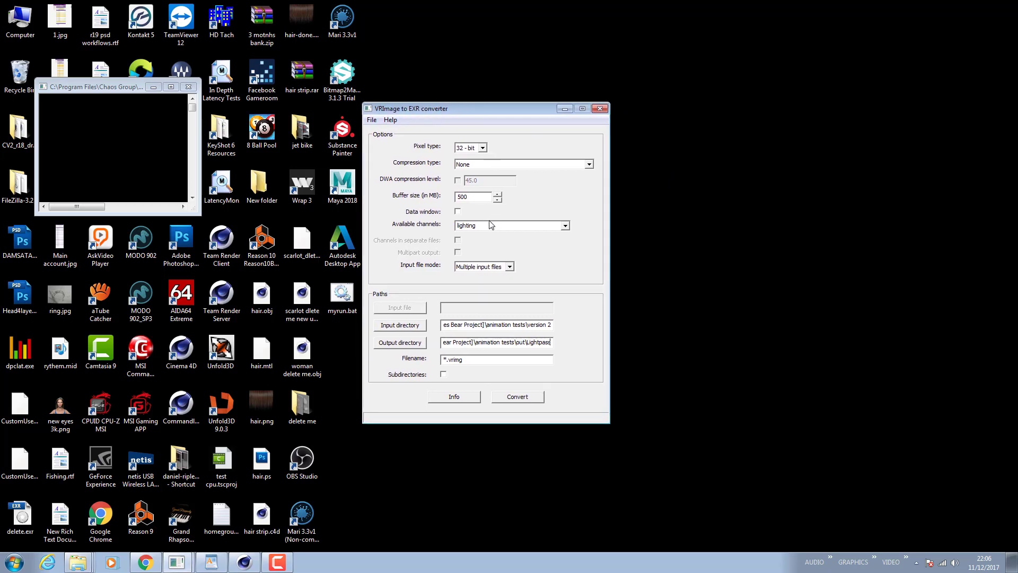
left_click(78, 562)
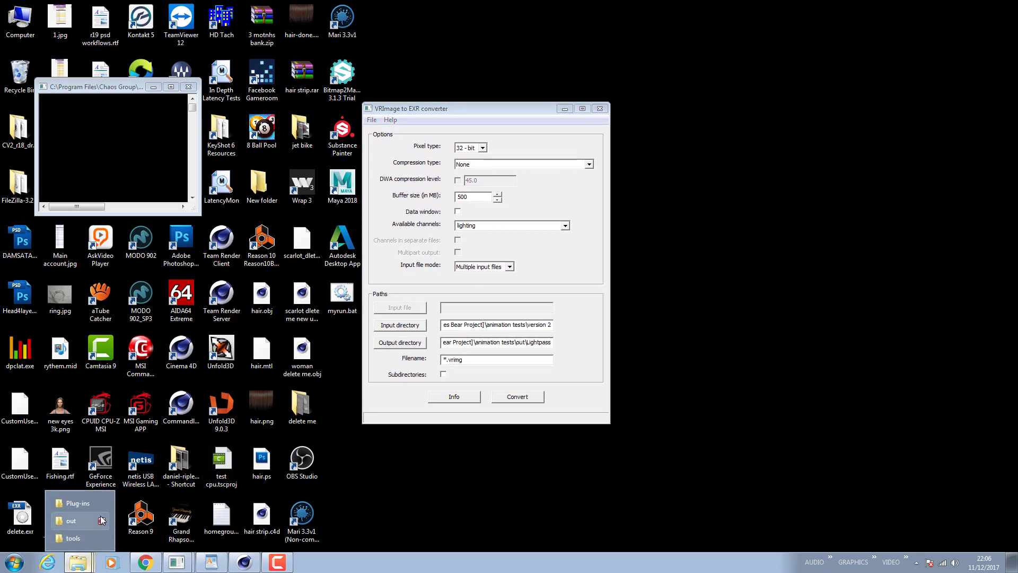
left_click(72, 539)
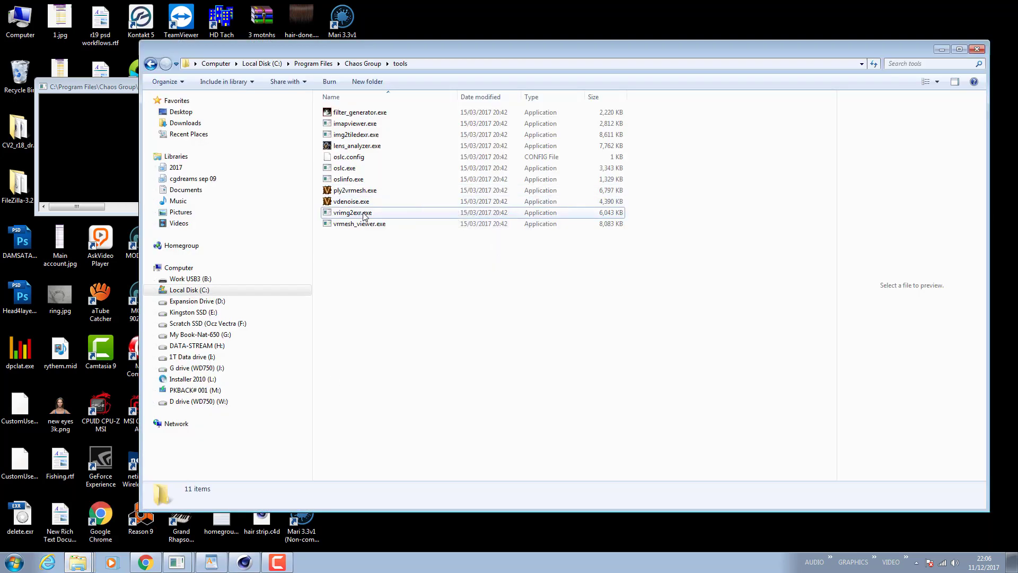
double_click(365, 214)
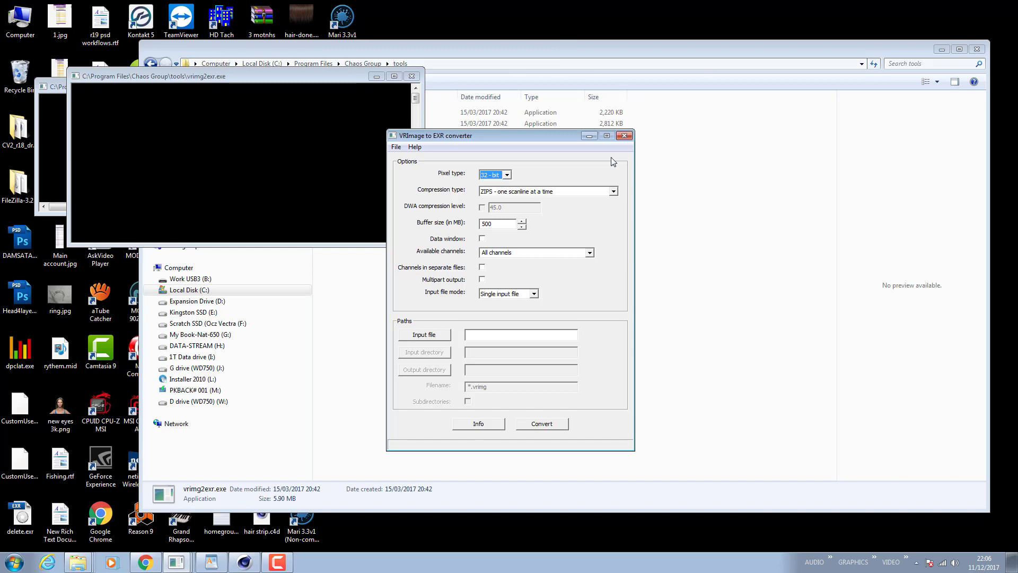
left_click(438, 336)
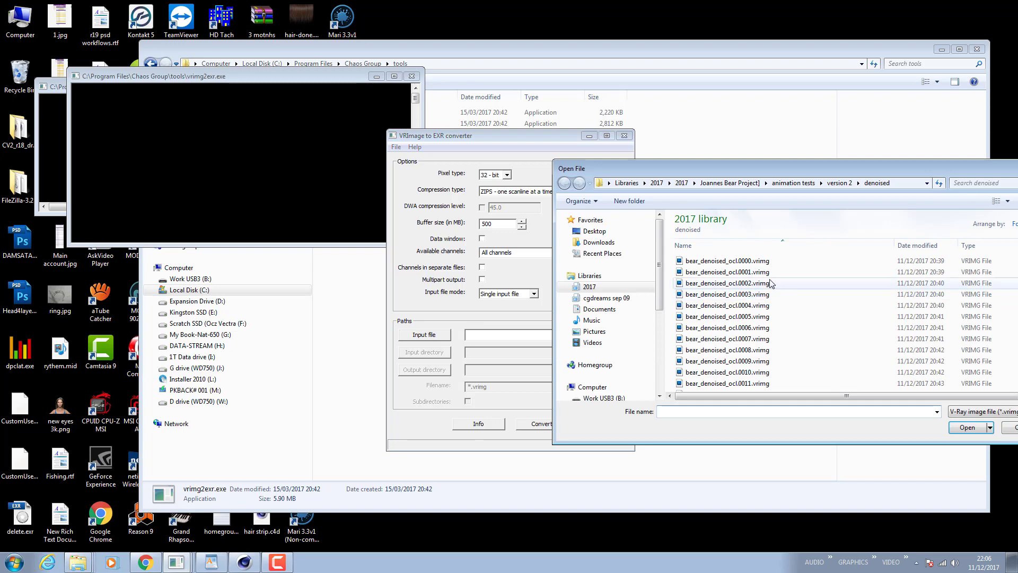
left_click(797, 183)
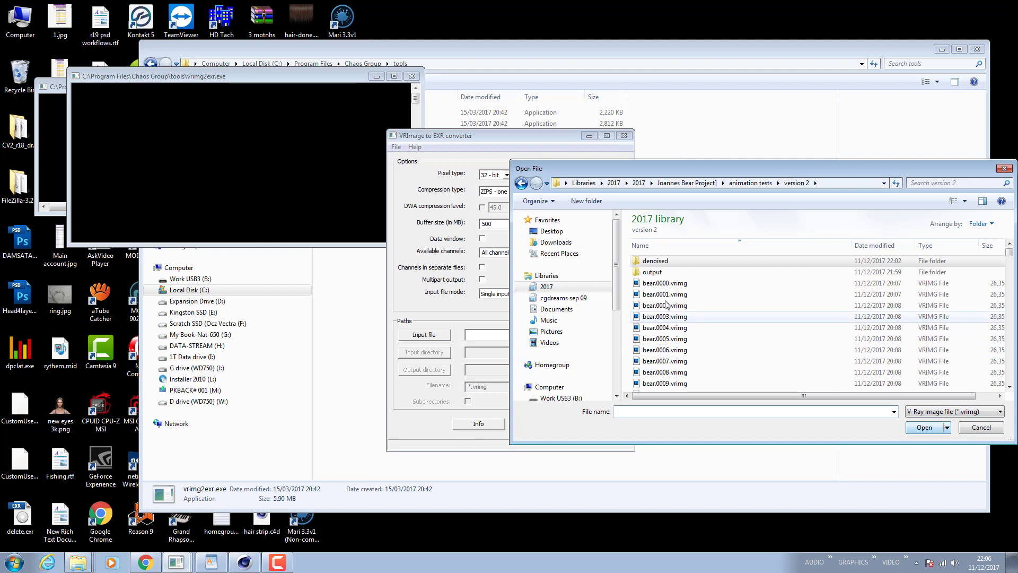
left_click(981, 429)
Step: Set the new converter's input file mode to Multiple input files
left_click(536, 293)
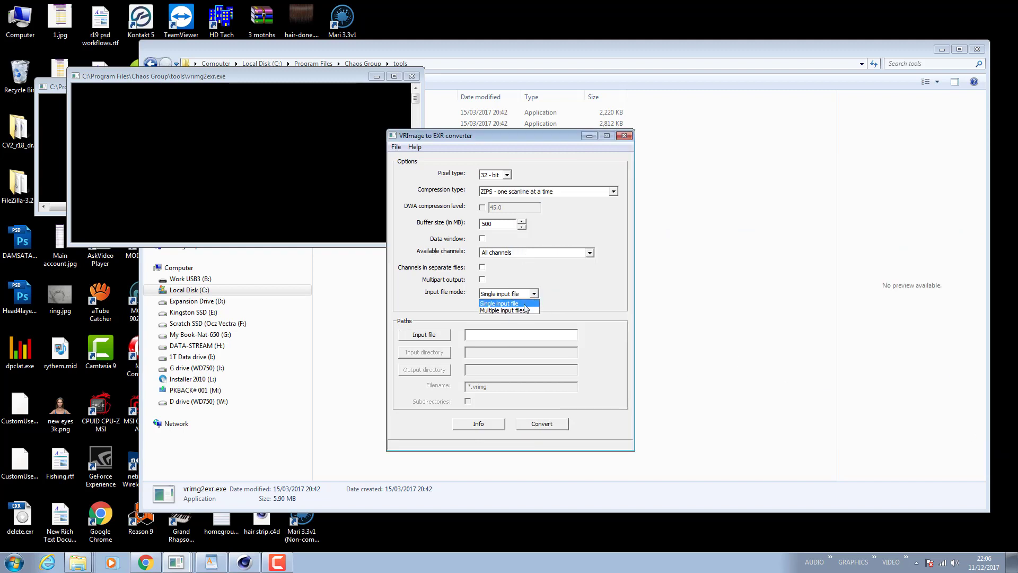
left_click(526, 311)
left_click(427, 352)
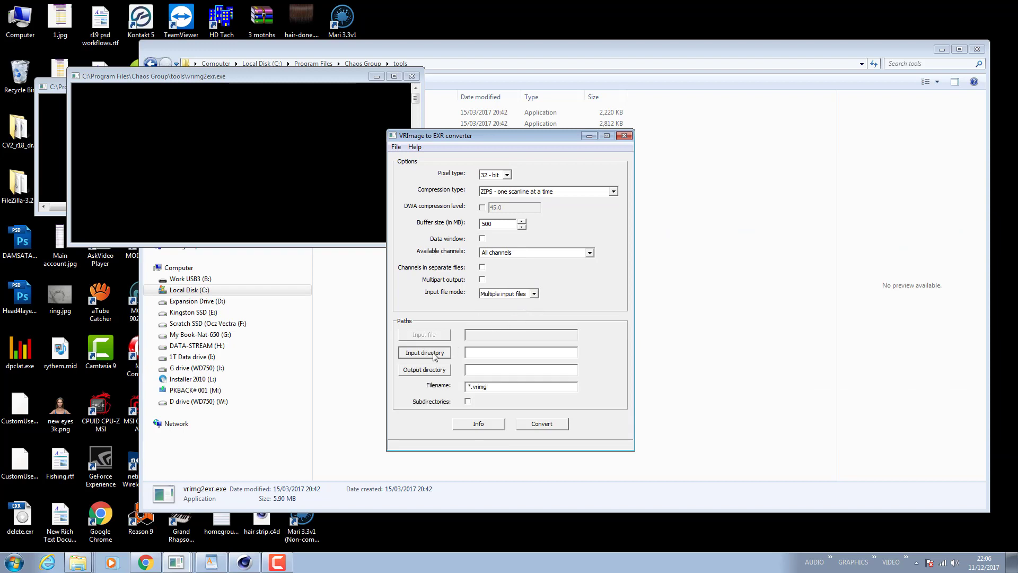
left_click(440, 253)
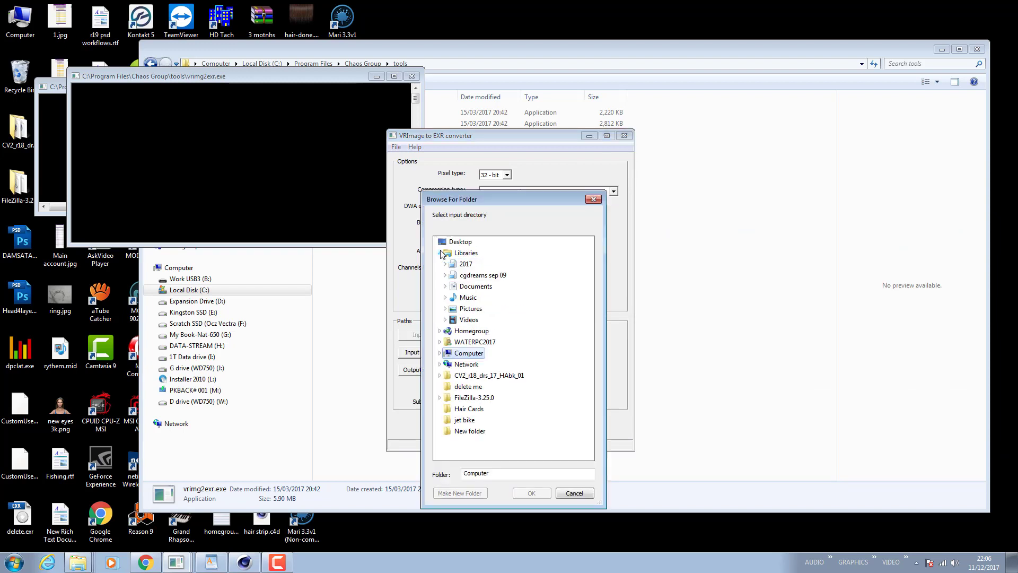
left_click(575, 493)
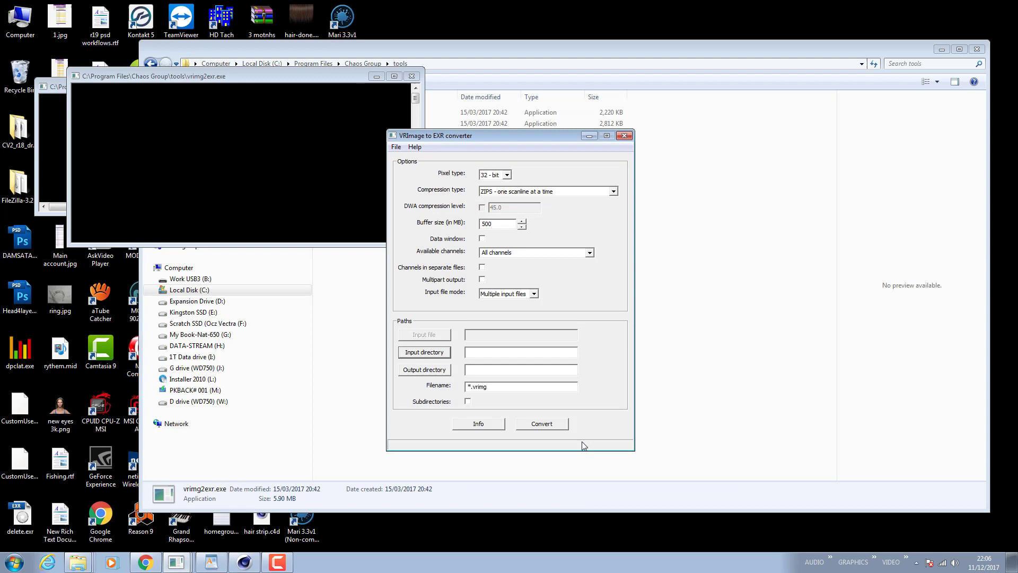
left_click(589, 252)
left_click(542, 270)
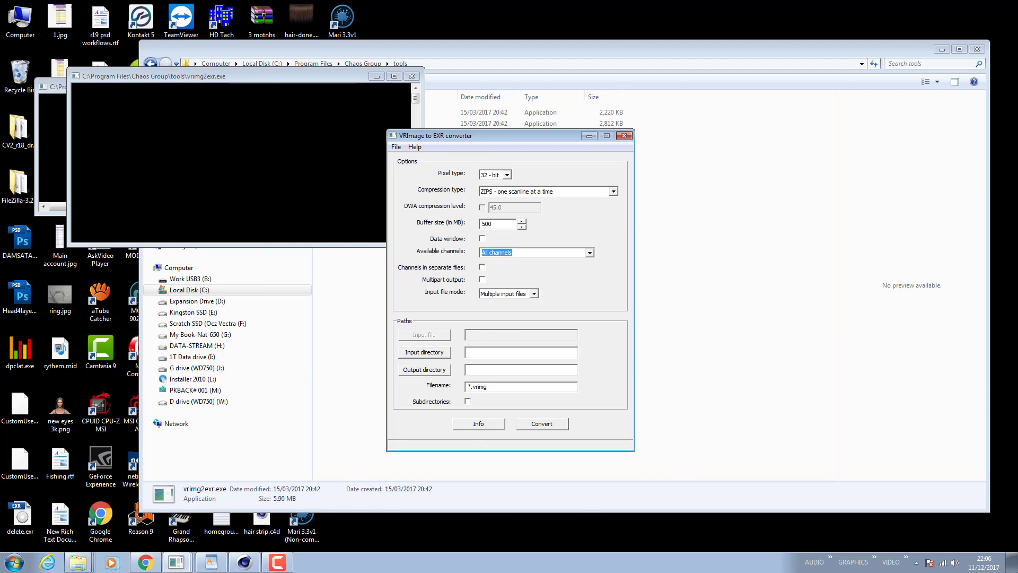
Step: Open bear_denoised_ocl.0000.vrimg from the denoised folder inside version 2 in Photoshop
left_click_drag(1017, 82, 546, 80)
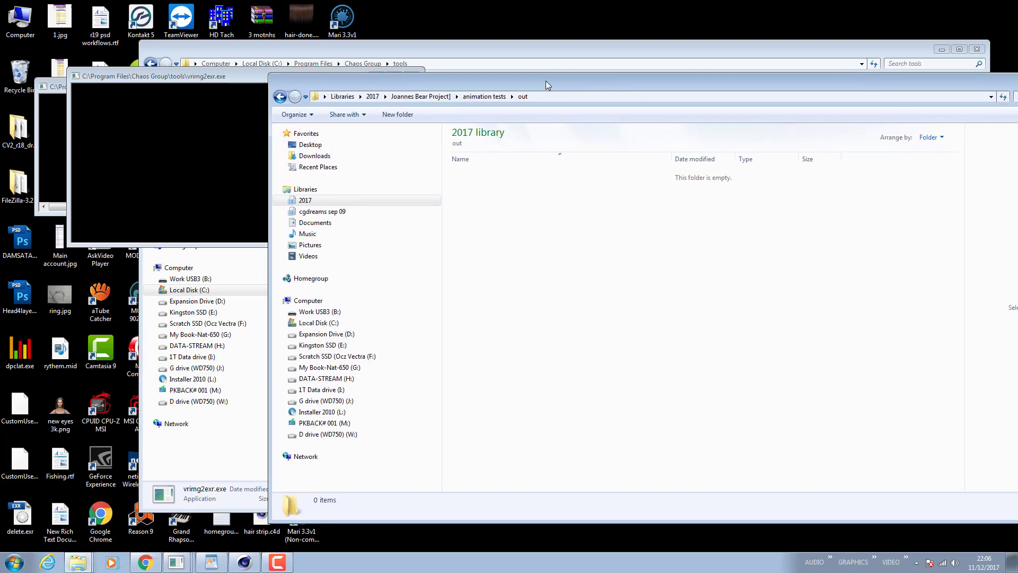
left_click(476, 98)
double_click(485, 184)
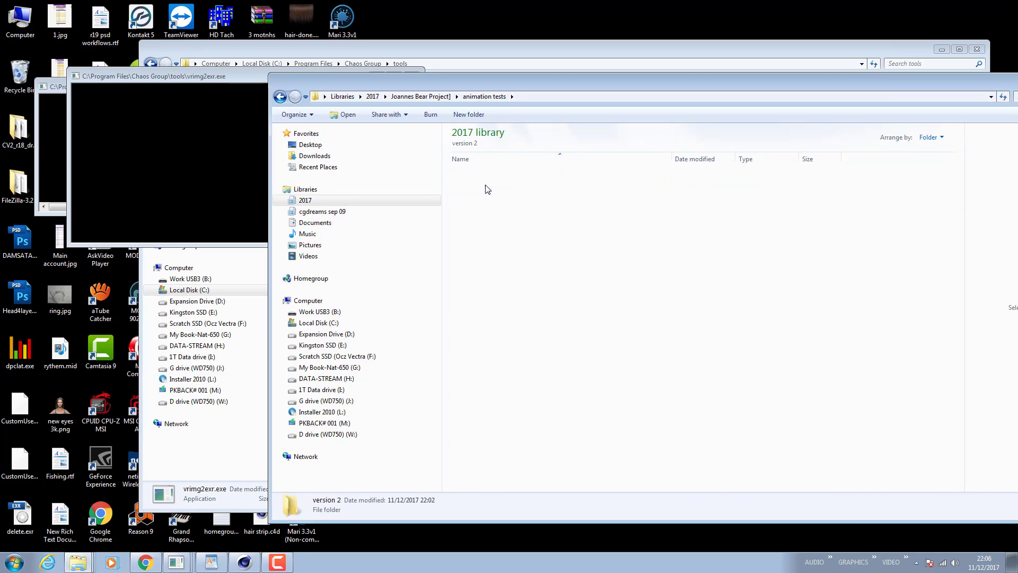
double_click(485, 174)
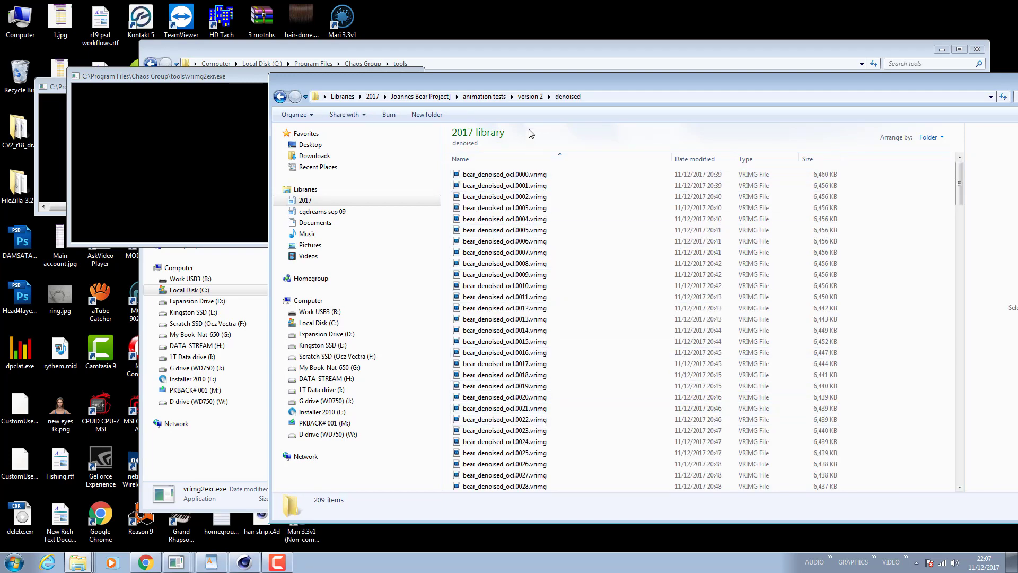
double_click(524, 176)
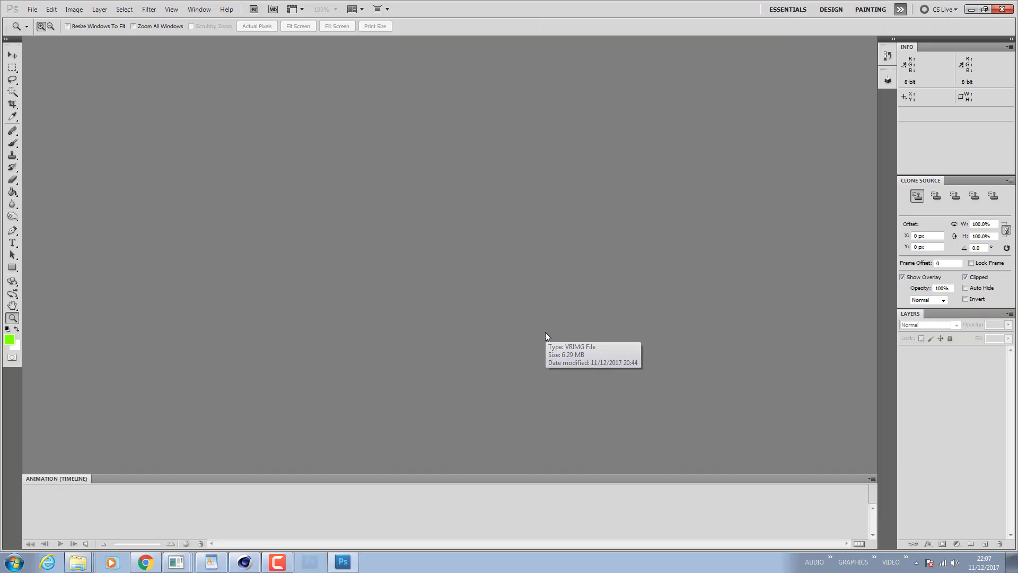
left_click(544, 273)
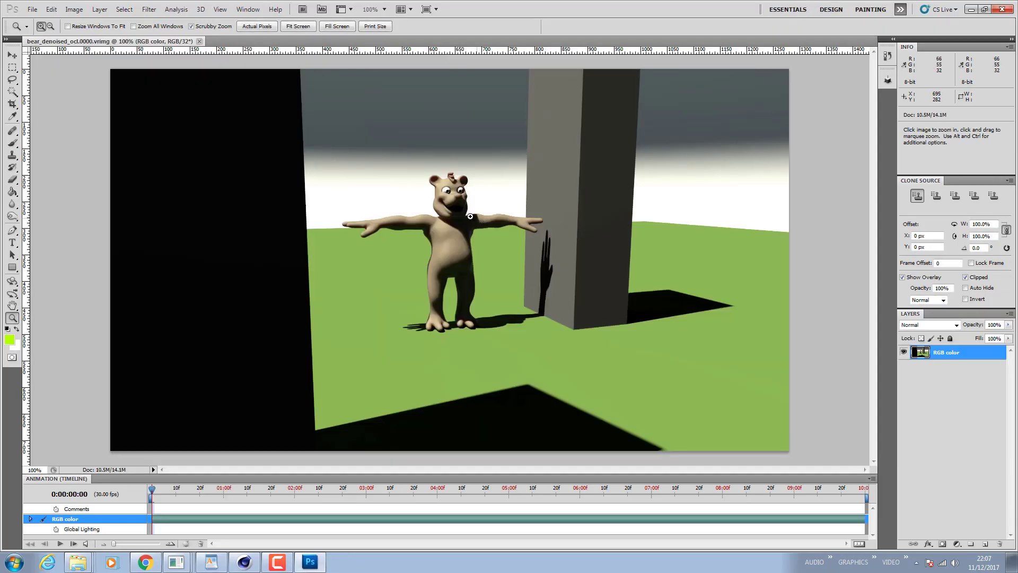
Step: Examine the denoised bear at 200% and at actual pixels, close Photoshop, and move the denoised folder window out of the way
left_click(460, 251)
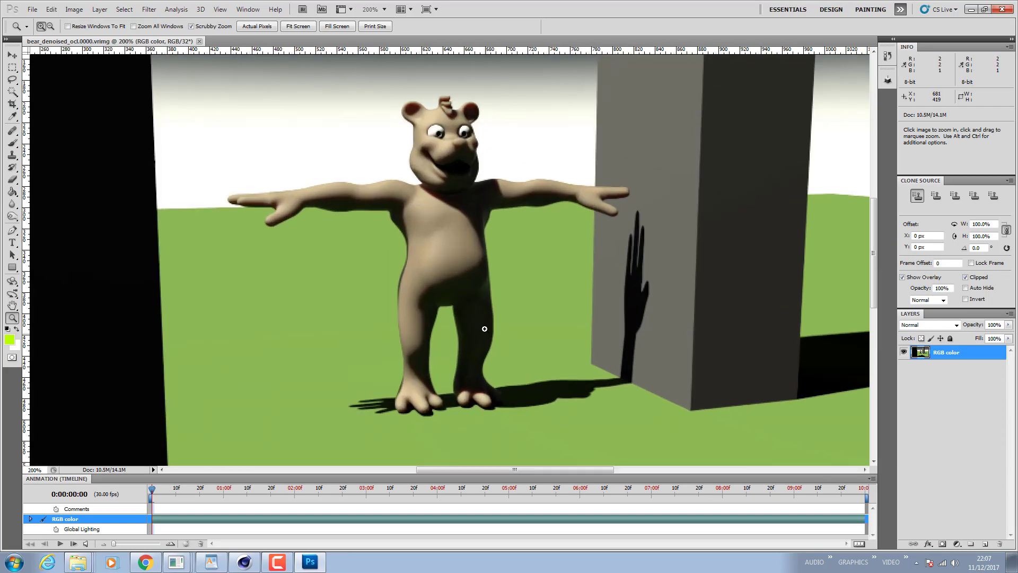
right_click(477, 224)
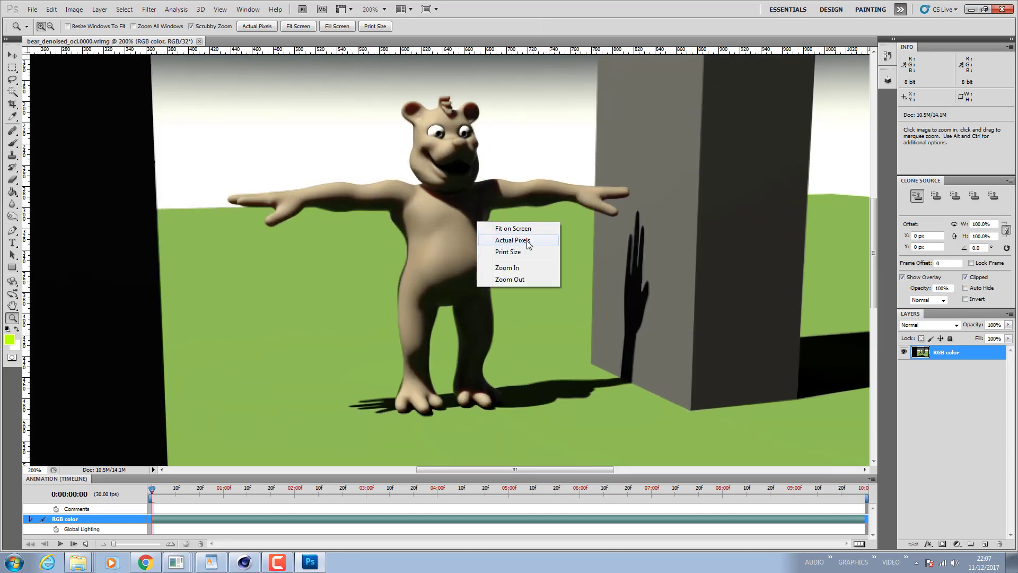
left_click(512, 240)
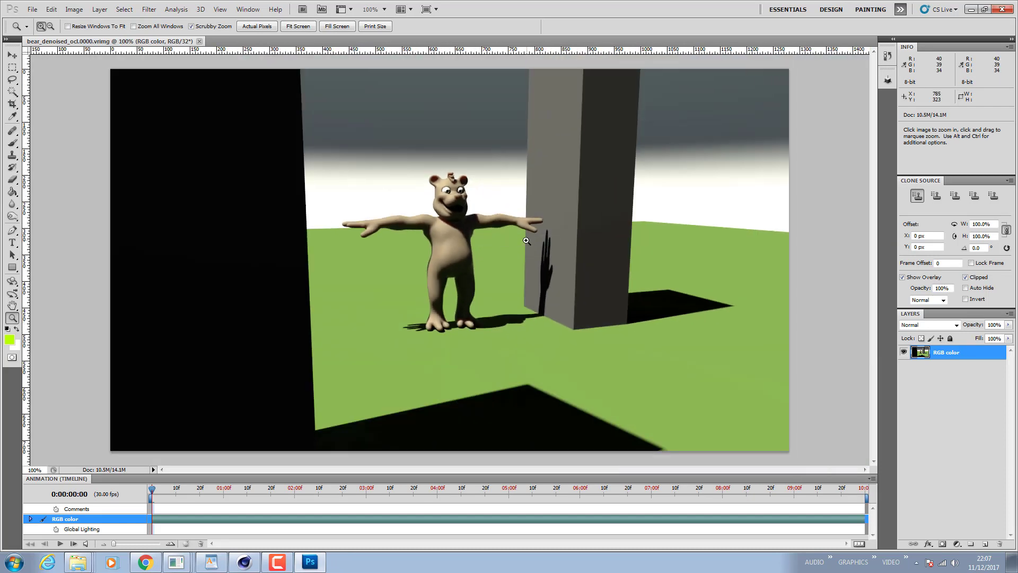
left_click(1001, 11)
left_click(511, 214)
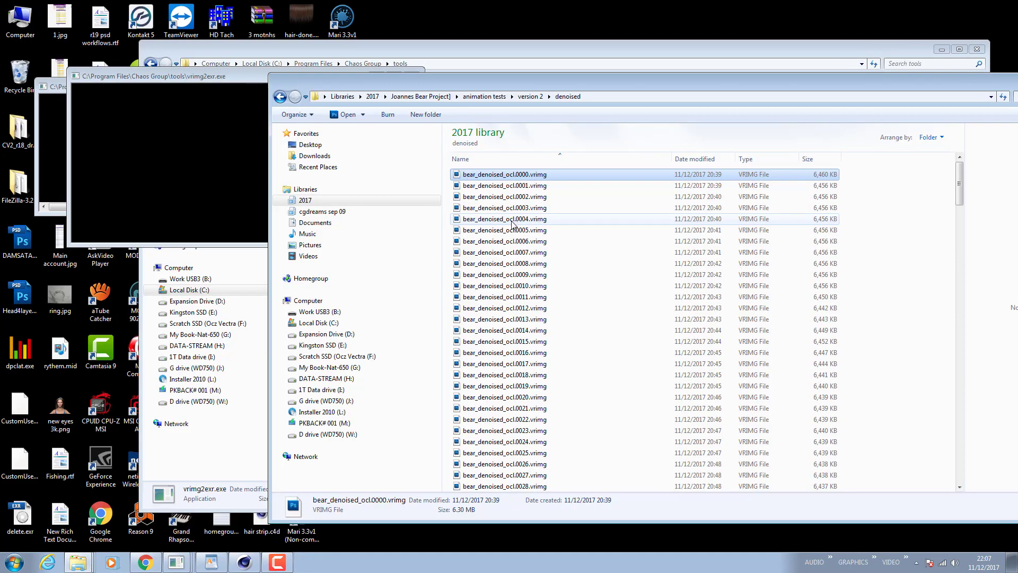
left_click_drag(586, 84, 1017, 130)
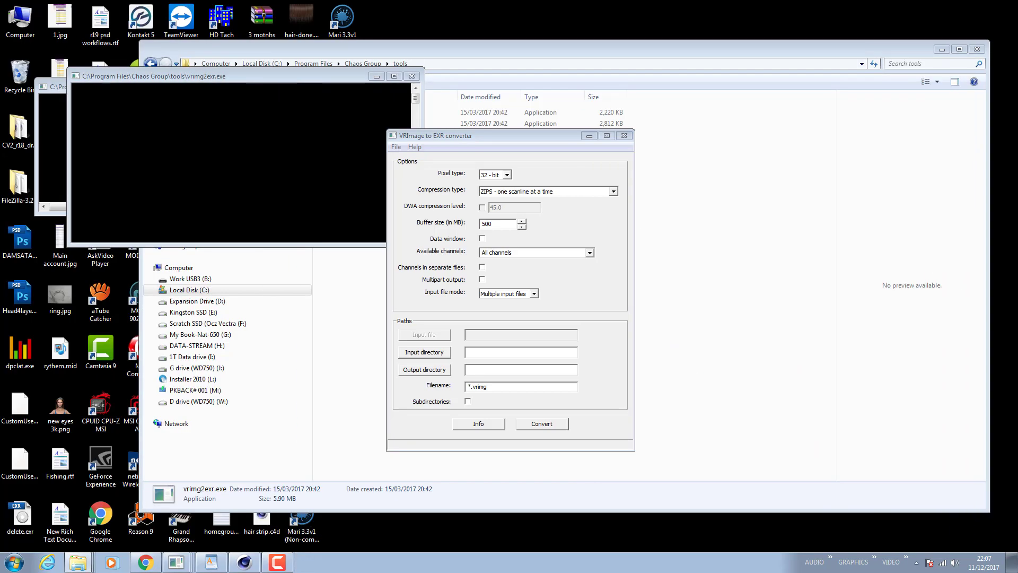